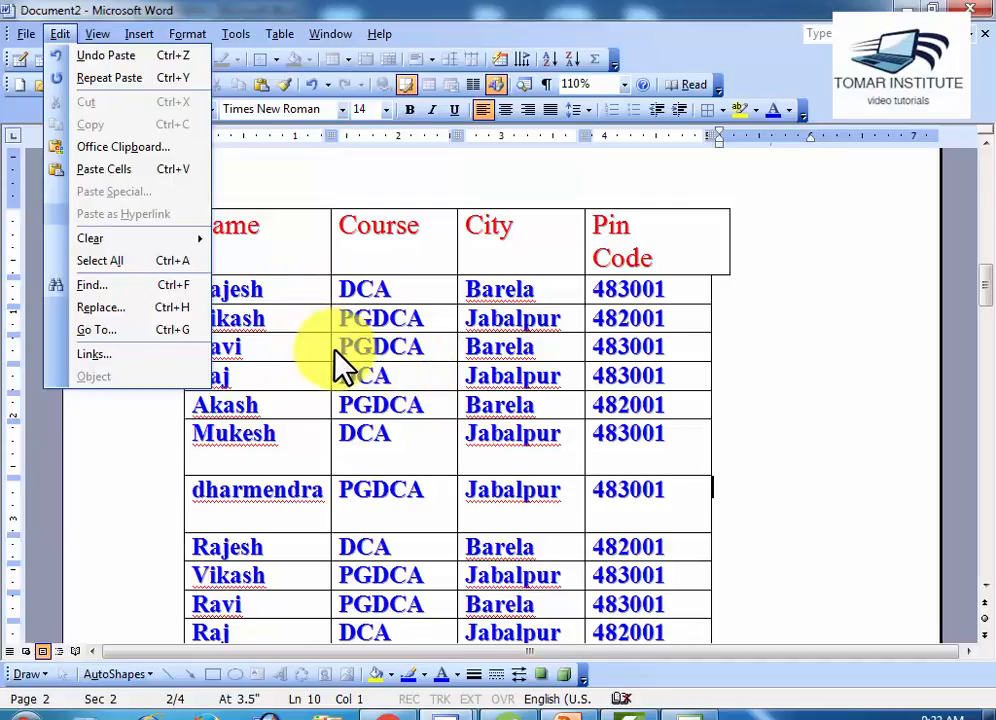
# - Open the Find and Replace dialog, view its additional search options, and move it clear of the student table
pyautogui.click(116, 289)
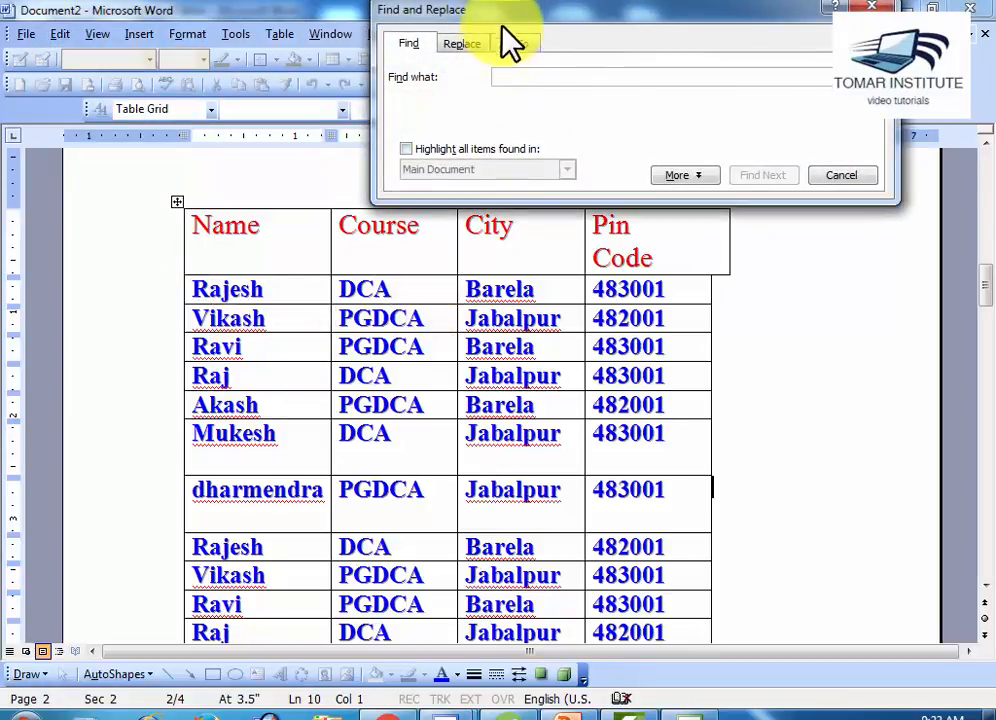
pyautogui.moveTo(502, 30); pyautogui.dragTo(588, 128)
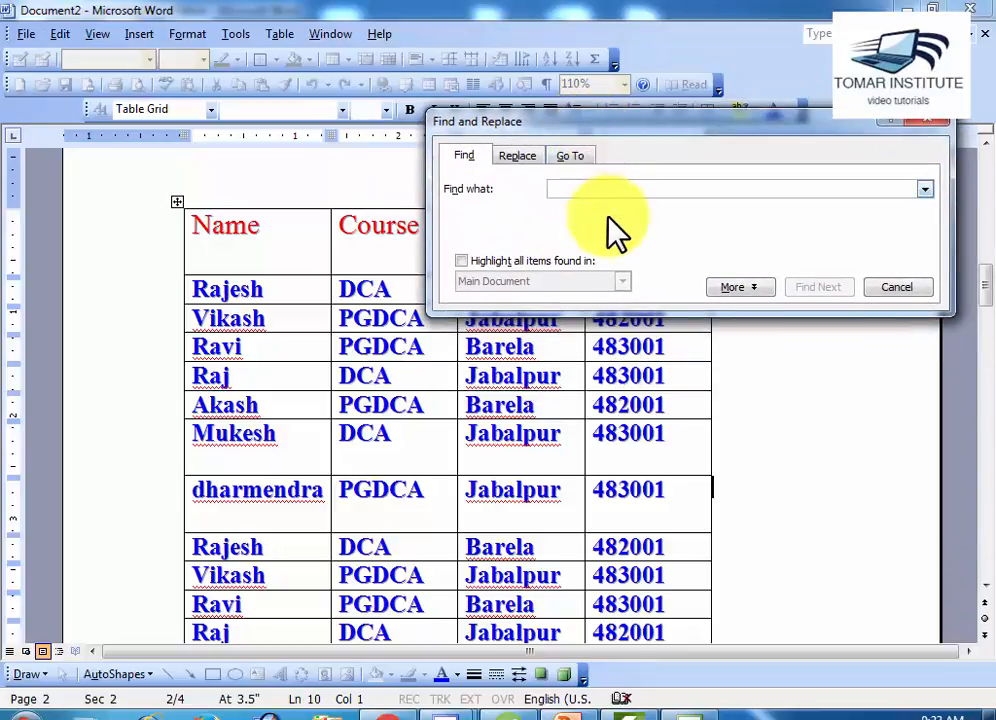
pyautogui.click(757, 285)
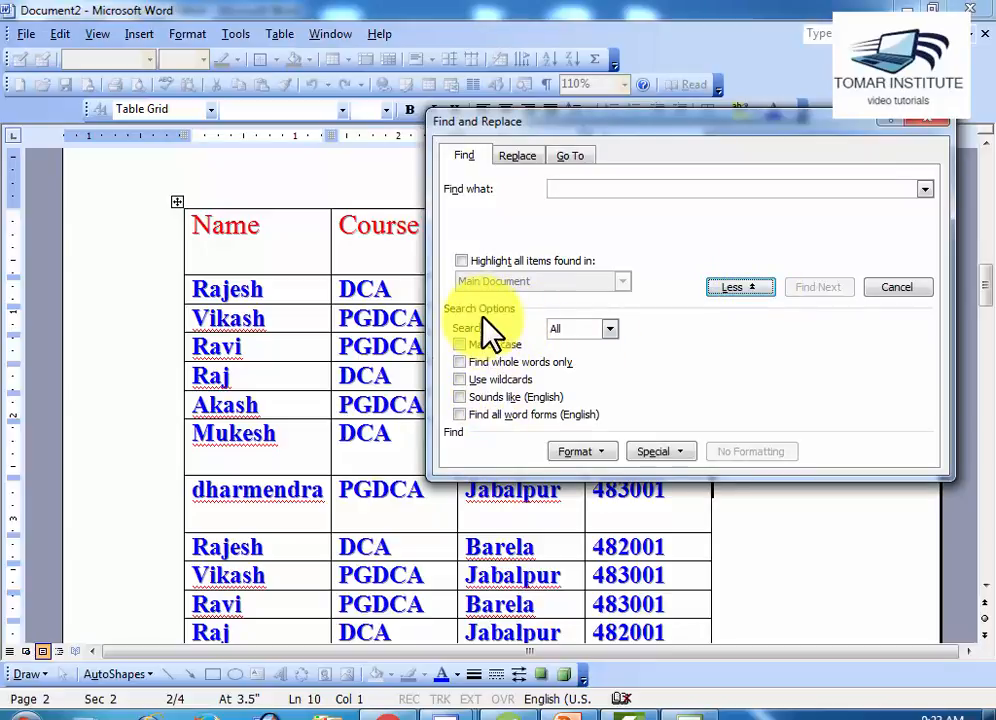
pyautogui.click(738, 289)
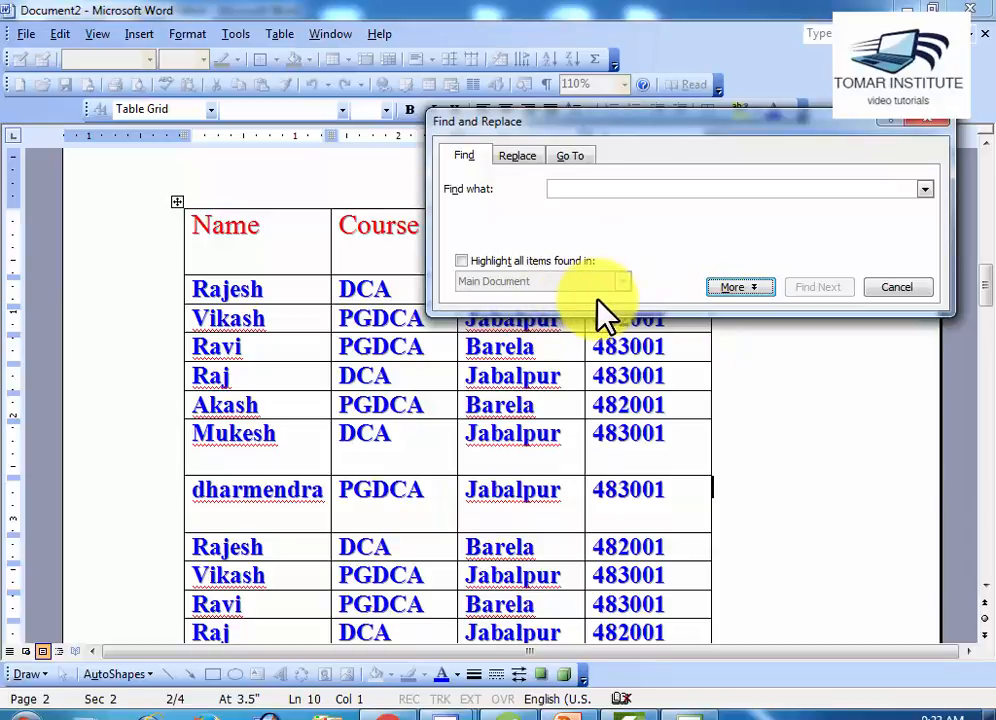
pyautogui.click(751, 292)
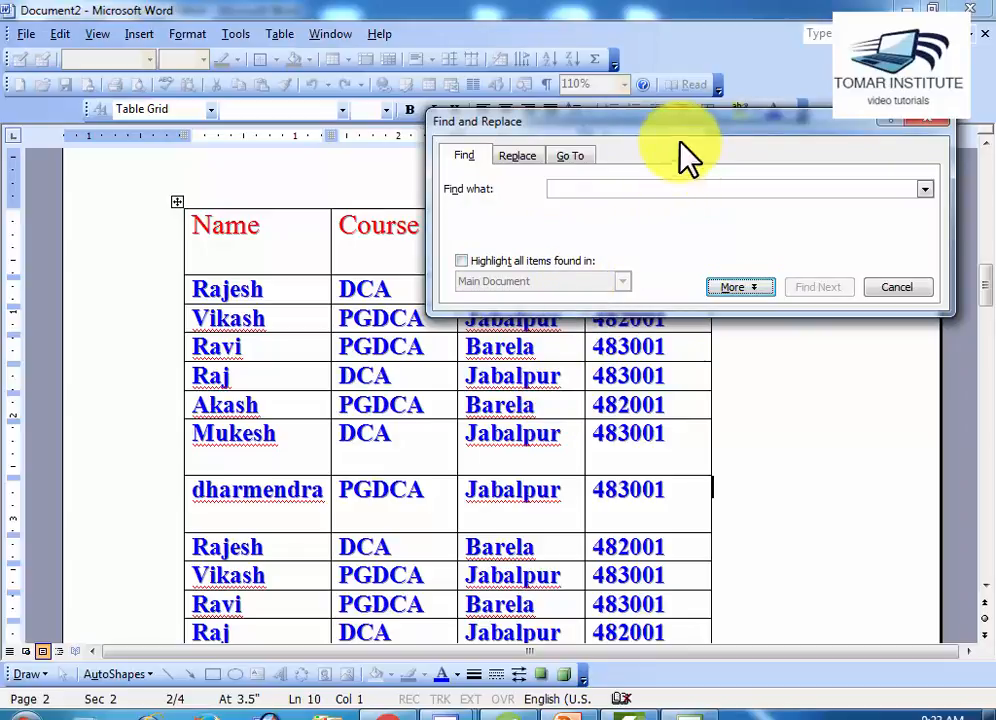
pyautogui.moveTo(682, 123); pyautogui.dragTo(727, 24)
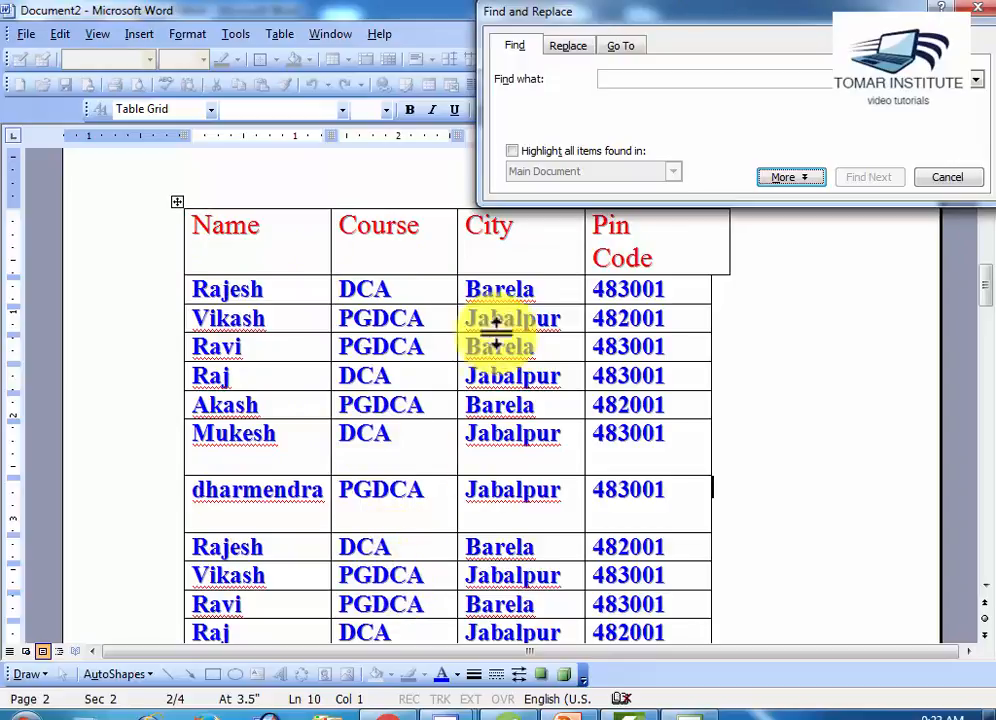
# - Search the document for the student name shown in the table's sixth data row
pyautogui.click(666, 550)
pyautogui.scroll(-6, 667, 552)
pyautogui.scroll(-5, 667, 552)
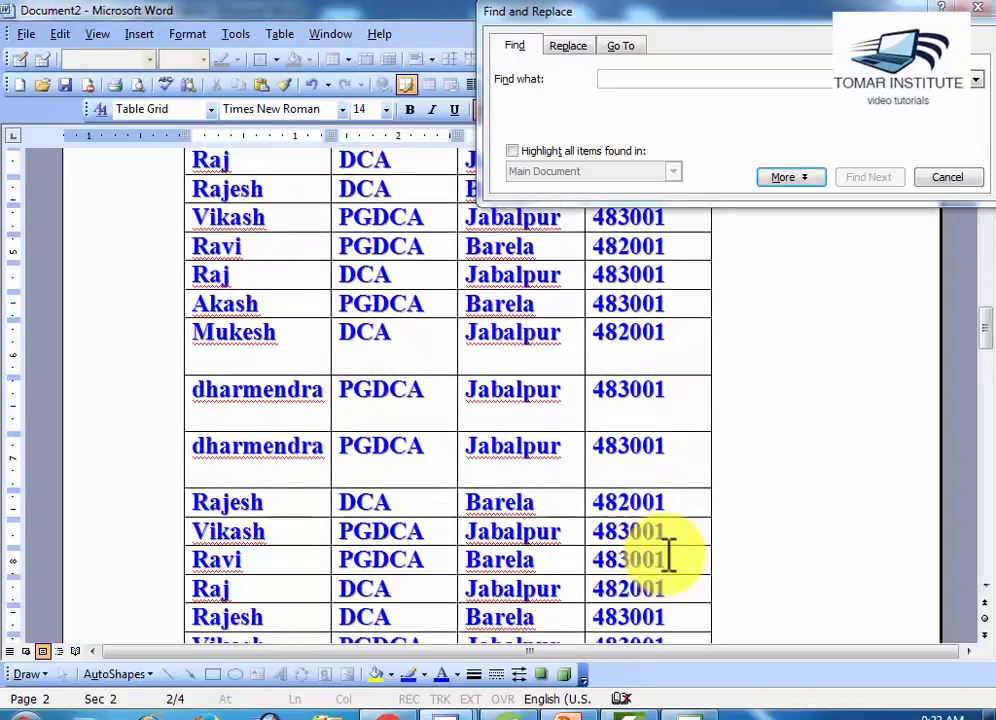
pyautogui.scroll(4, 667, 552)
pyautogui.scroll(10, 667, 552)
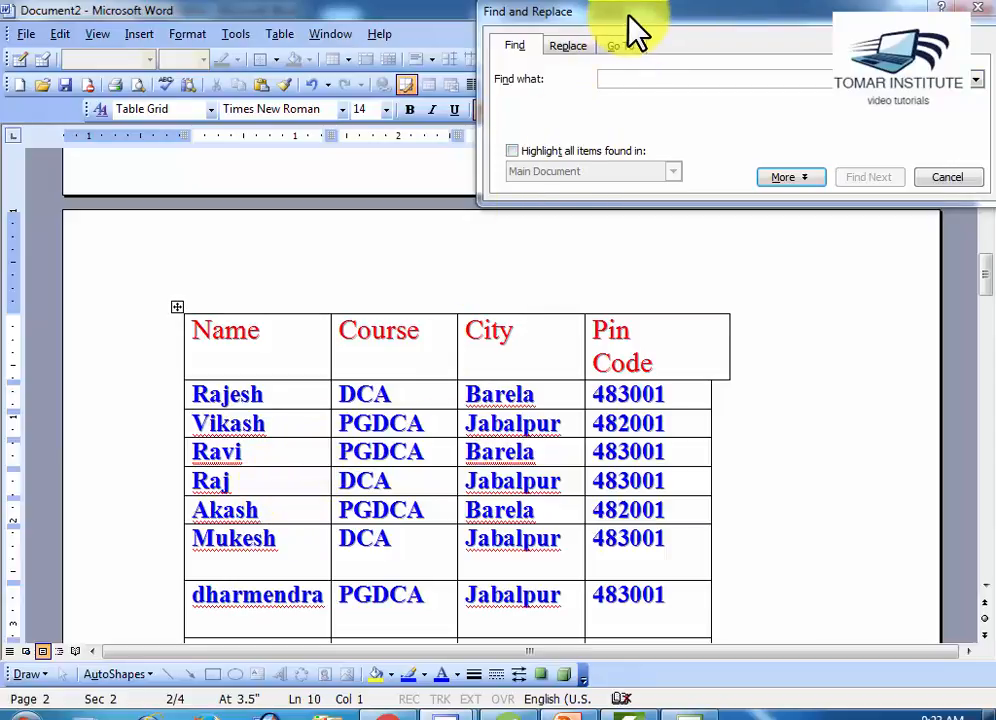
pyautogui.moveTo(628, 17); pyautogui.dragTo(507, 222)
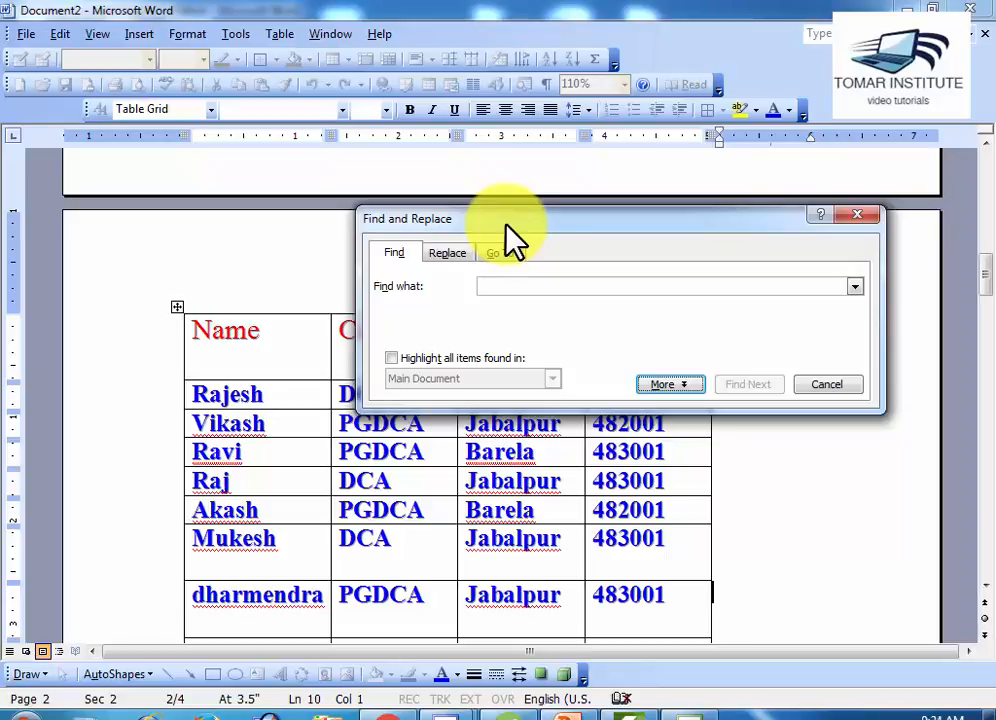
pyautogui.moveTo(506, 225); pyautogui.dragTo(538, 154)
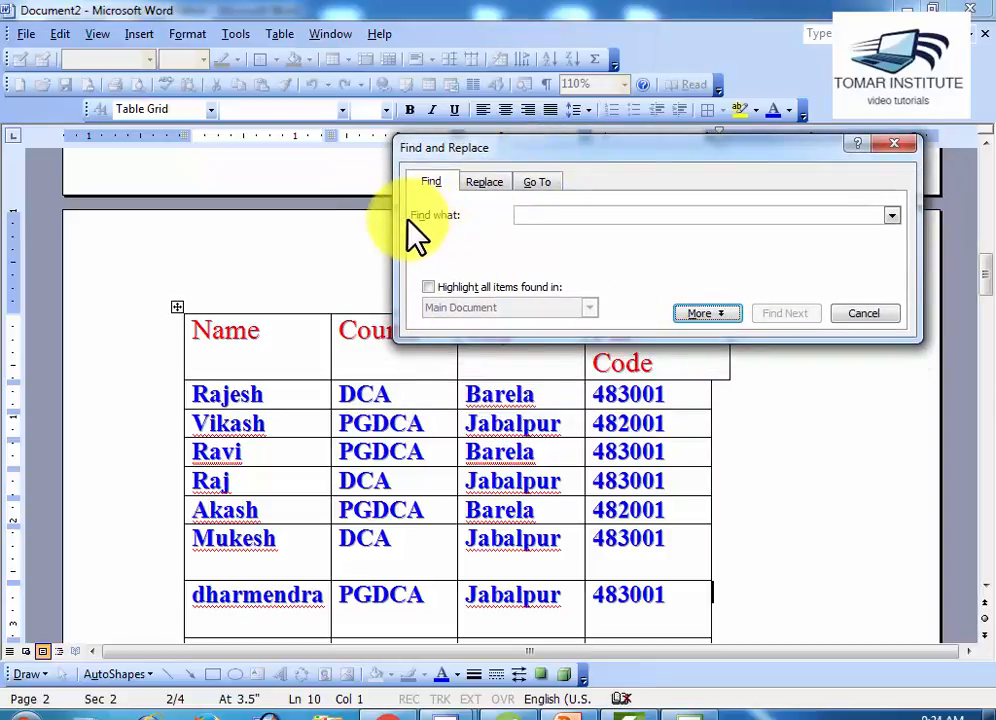
pyautogui.click(528, 217)
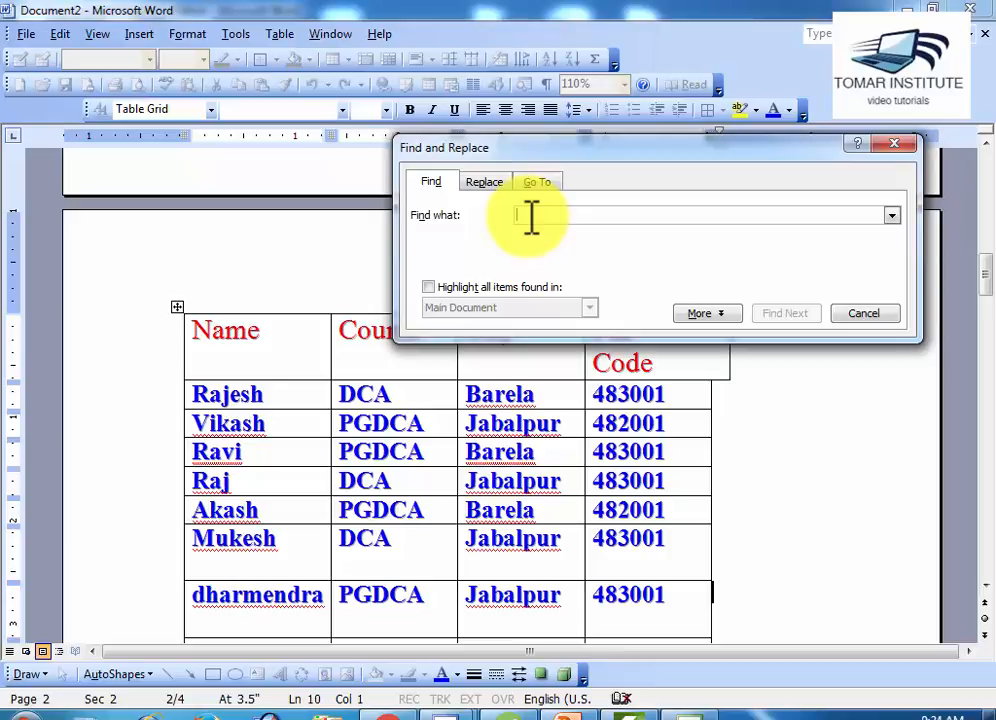
pyautogui.write('Mukesh')
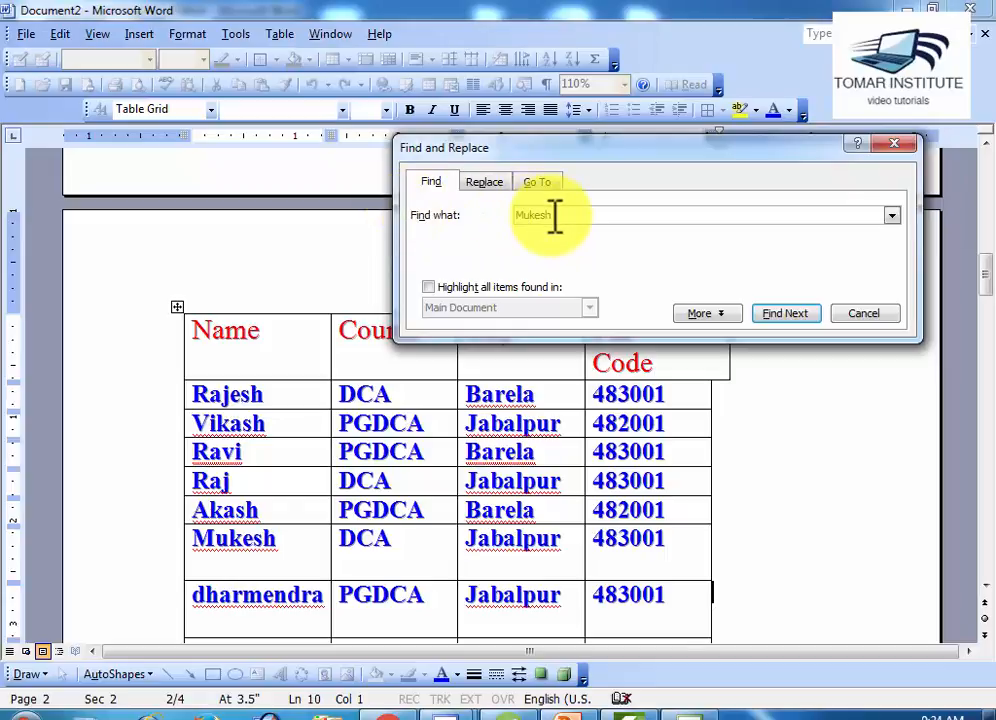
pyautogui.click(785, 314)
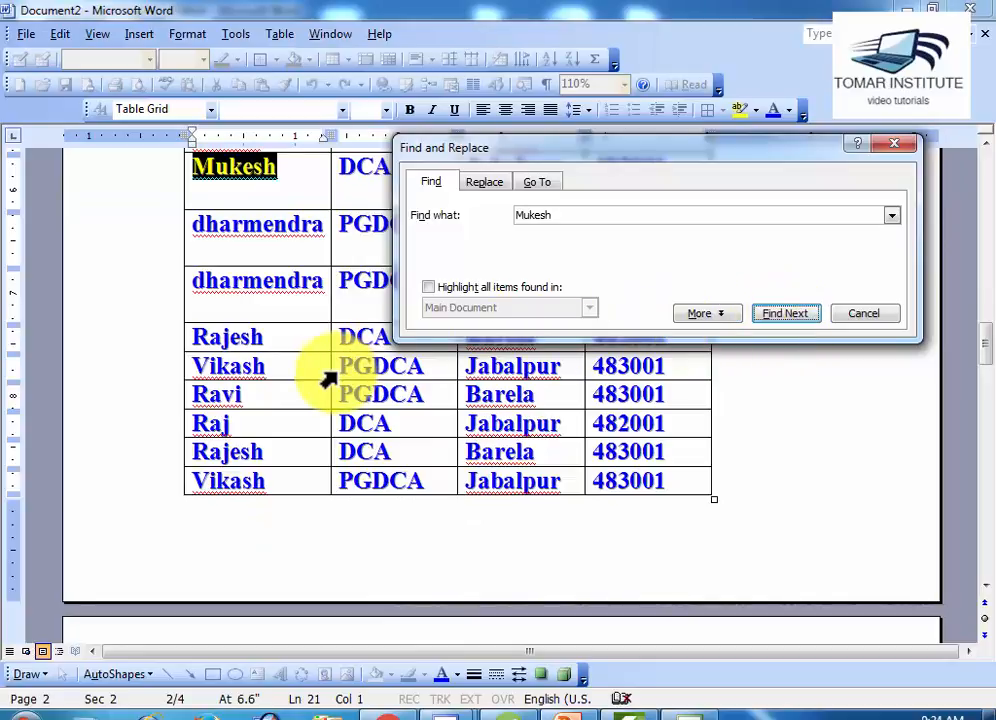
# - Go through the remaining occurrences of the searched name until the whole document has been searched
pyautogui.click(362, 374)
pyautogui.scroll(2, 362, 374)
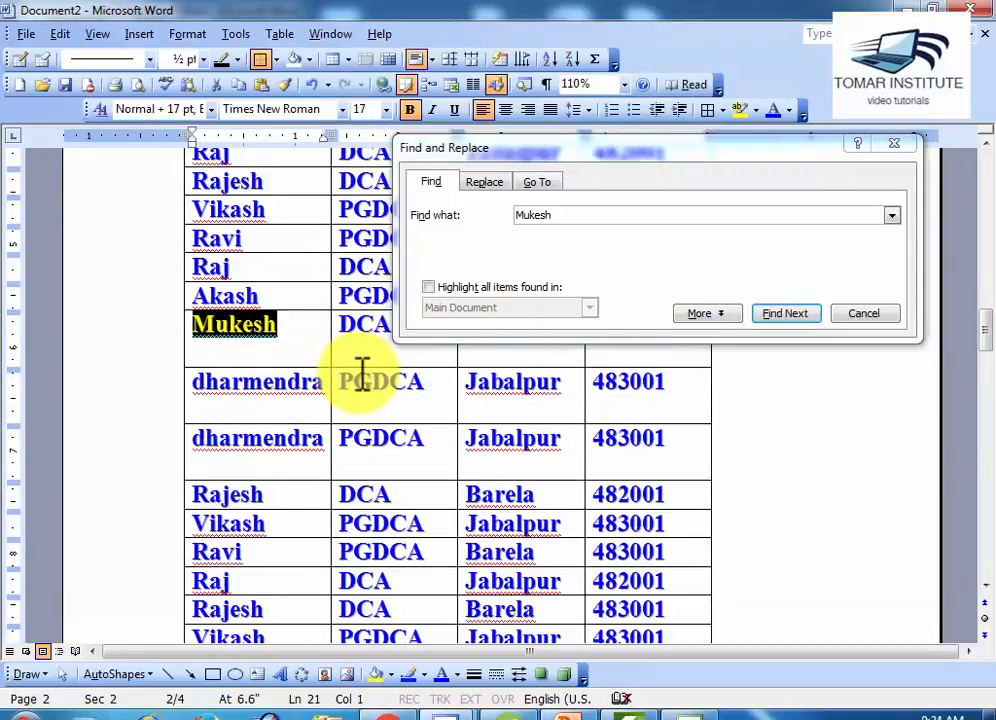
pyautogui.scroll(2, 362, 374)
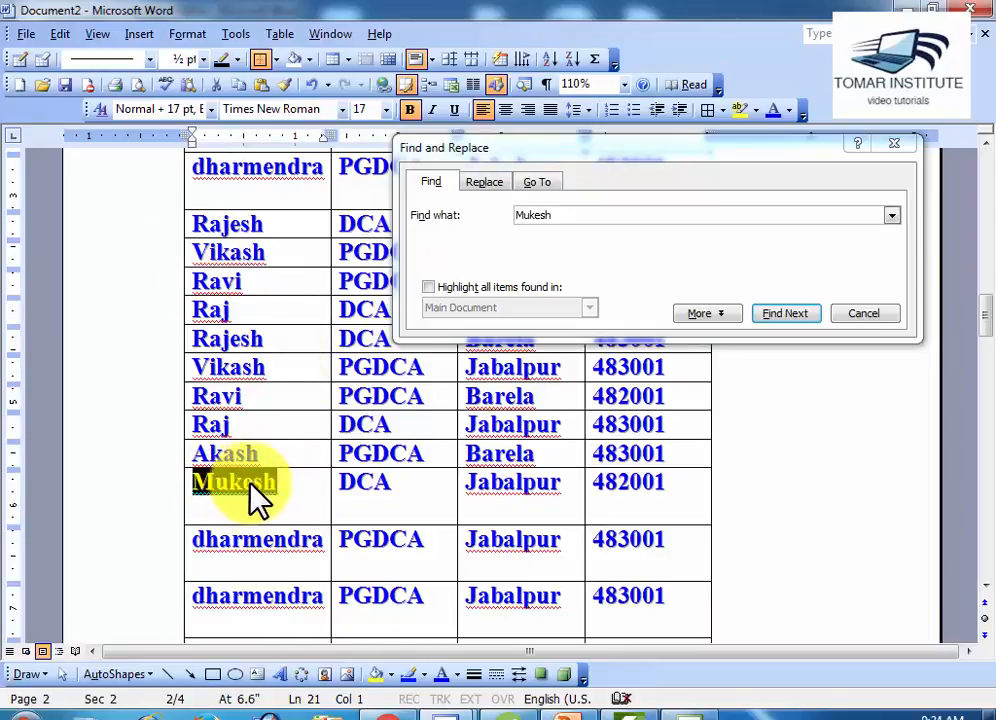
pyautogui.scroll(-1, 255, 488)
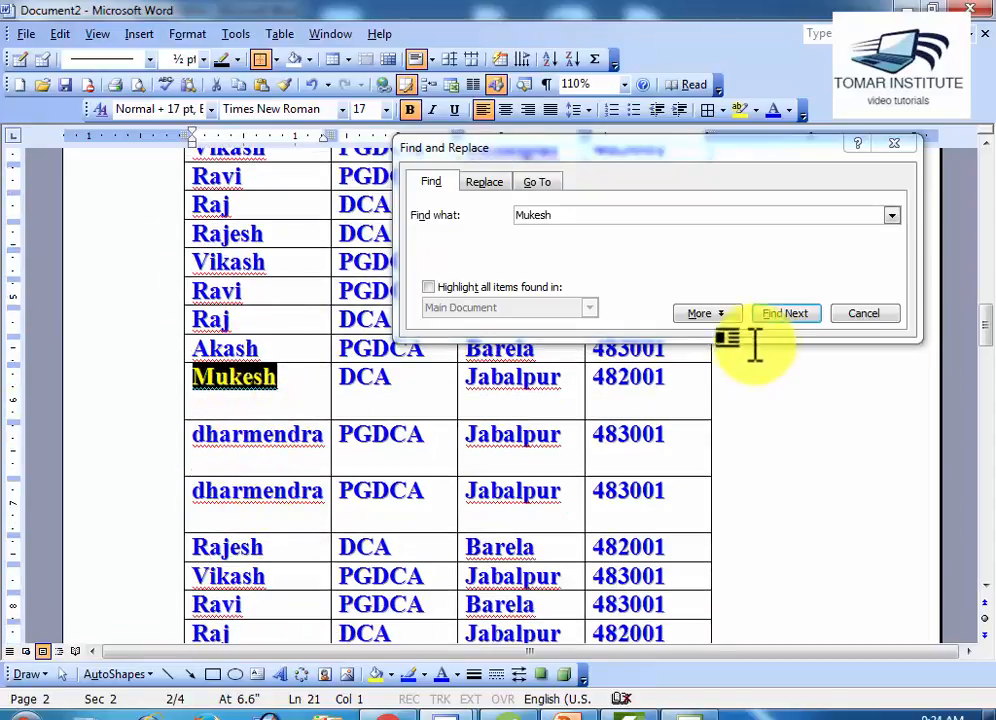
pyautogui.click(782, 316)
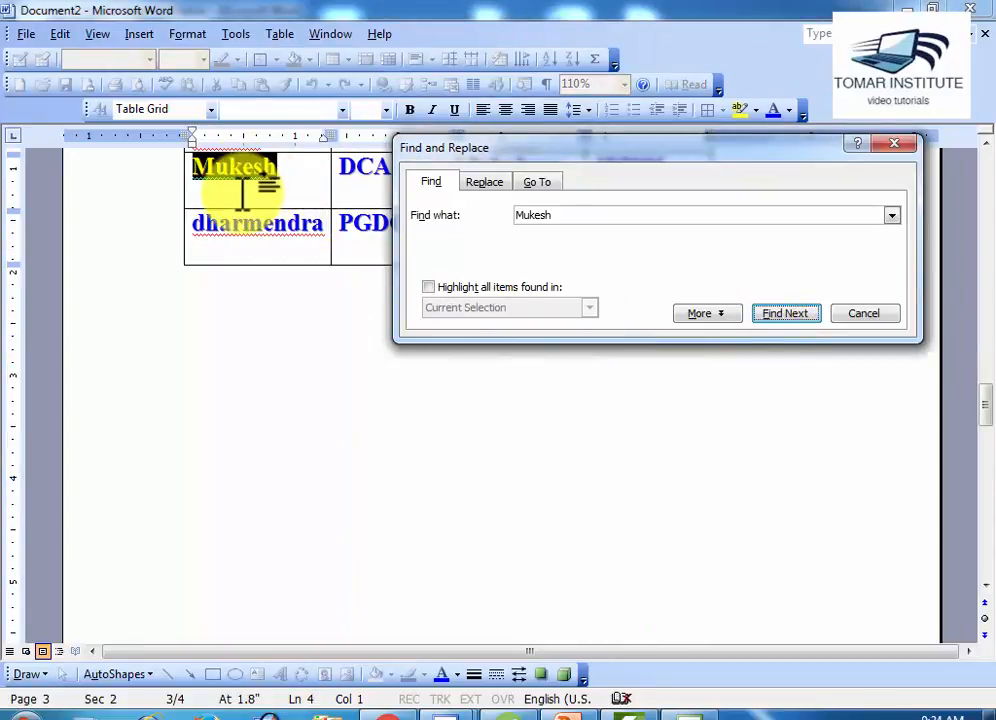
pyautogui.click(782, 313)
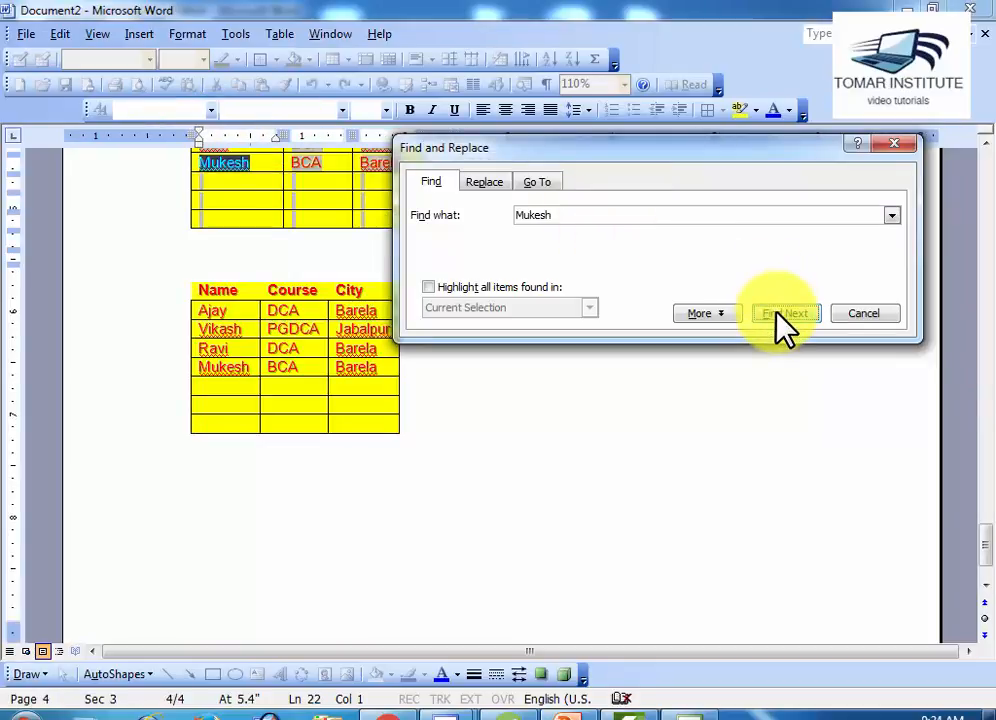
pyautogui.click(767, 320)
pyautogui.click(765, 313)
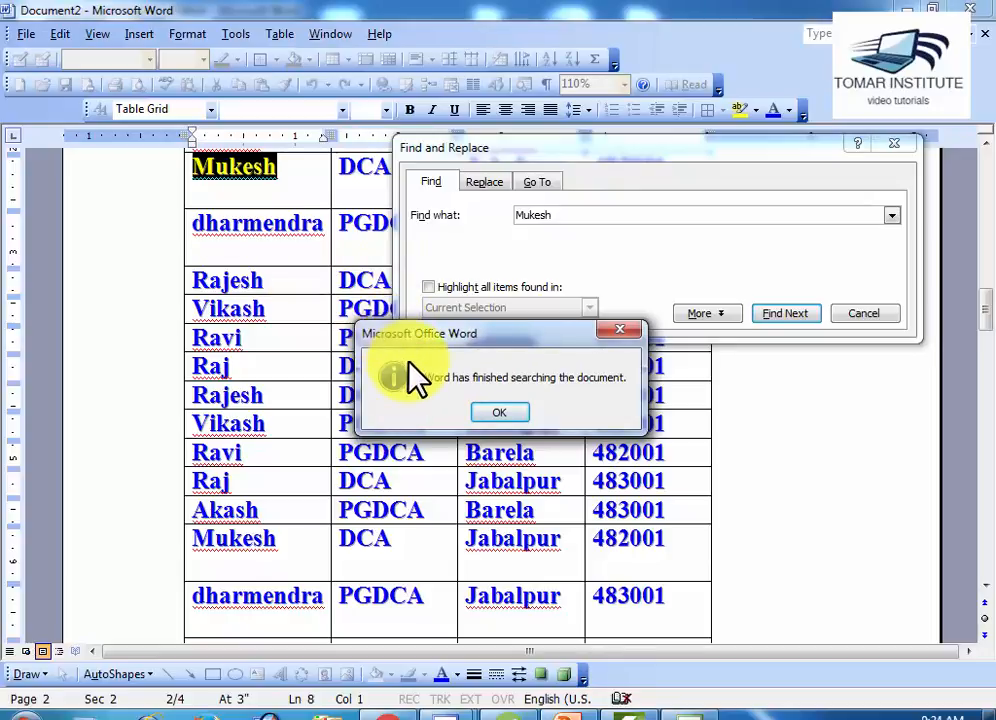
pyautogui.click(502, 413)
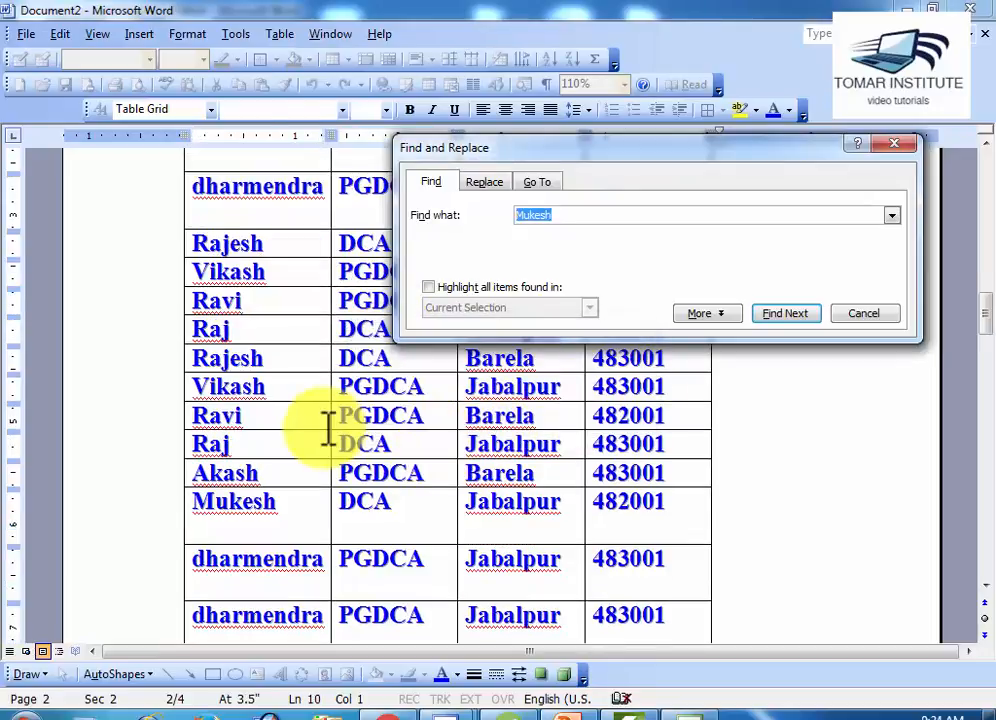
# - Return the cursor to the first student's row on page 2 and find the next occurrence of the searched name
pyautogui.scroll(5, 328, 428)
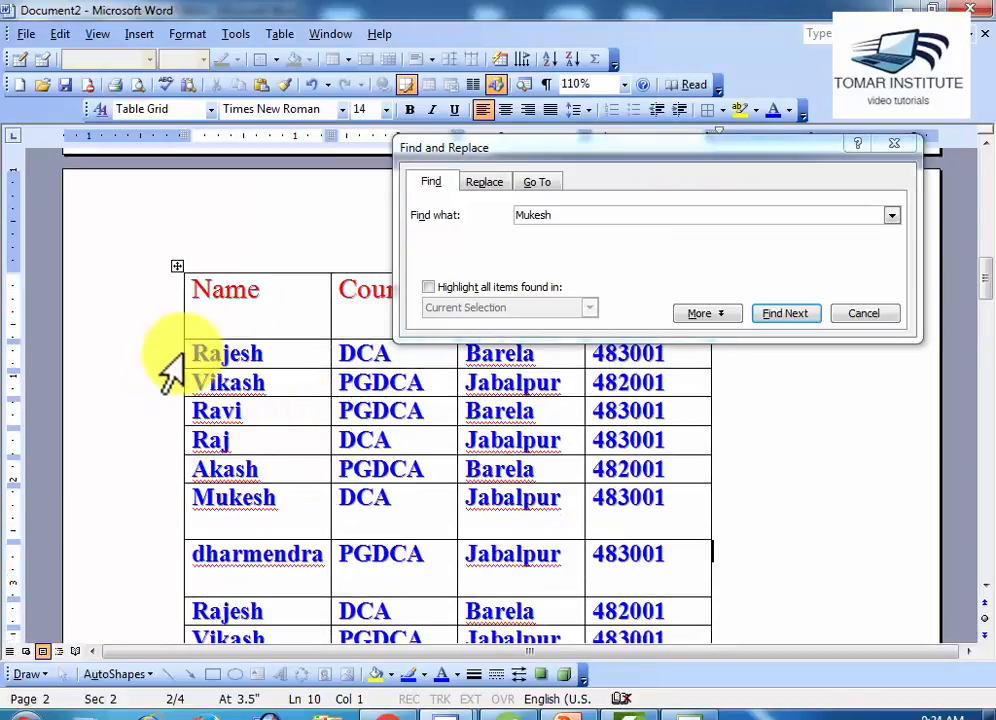
pyautogui.click(188, 355)
pyautogui.click(228, 357)
pyautogui.click(196, 353)
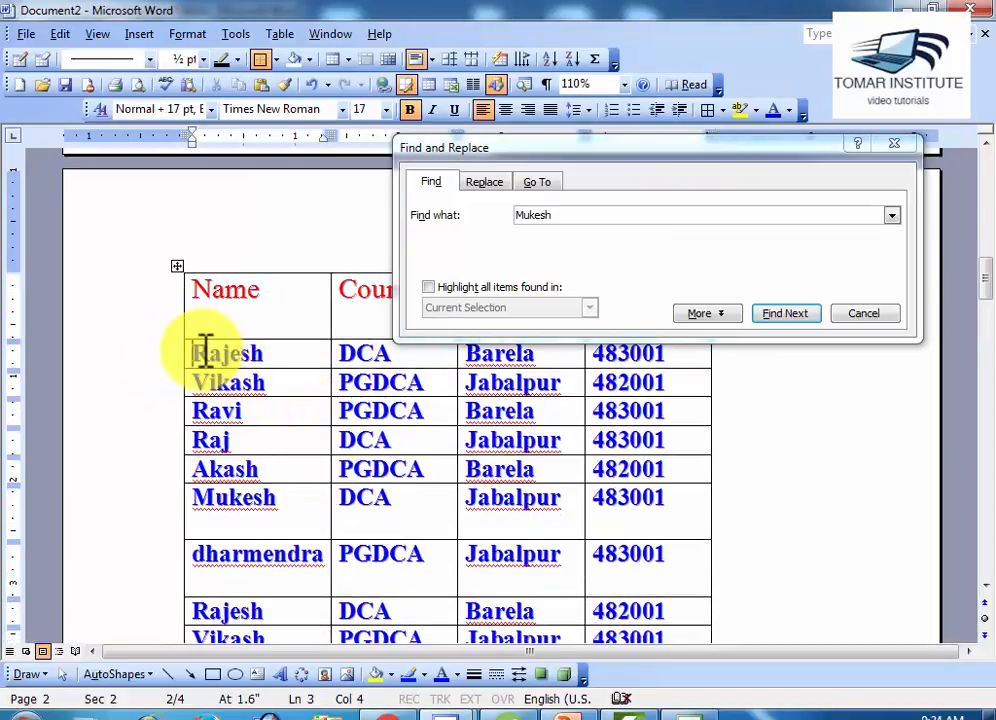
pyautogui.click(555, 218)
pyautogui.click(788, 318)
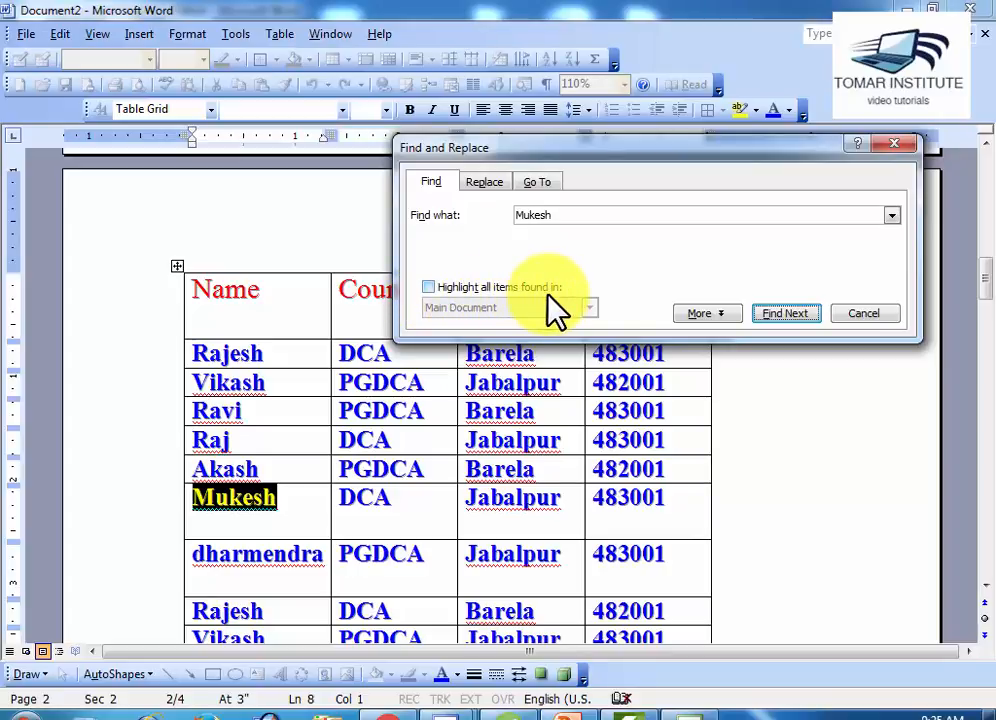
# - Highlight all occurrences of the searched name in the main document and review the matches on pages 2 and 3
pyautogui.click(428, 288)
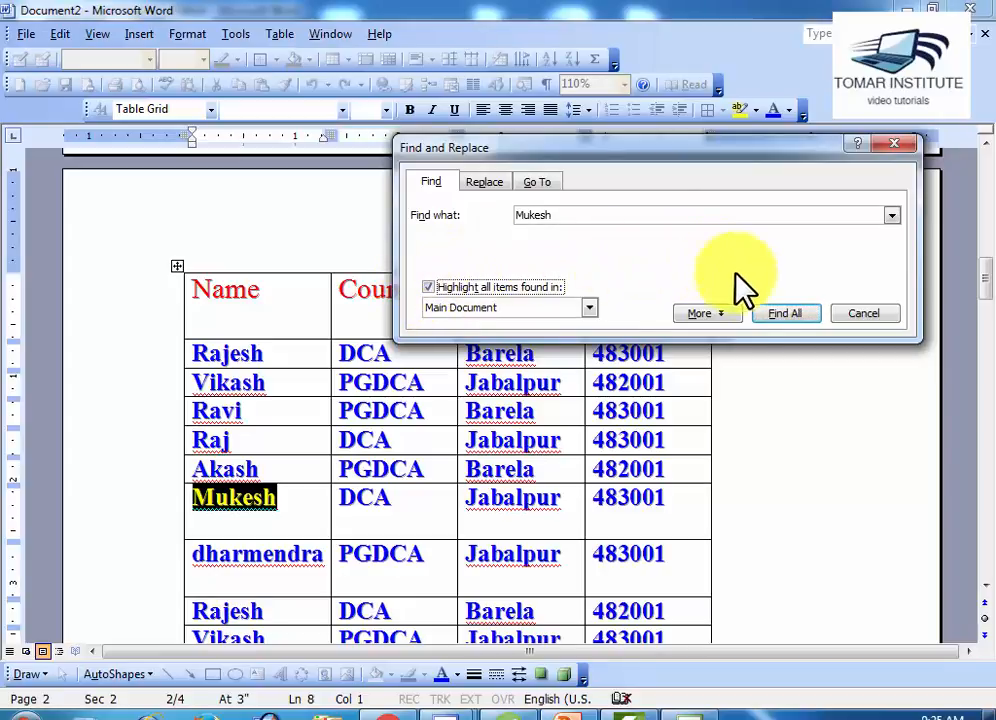
pyautogui.click(776, 316)
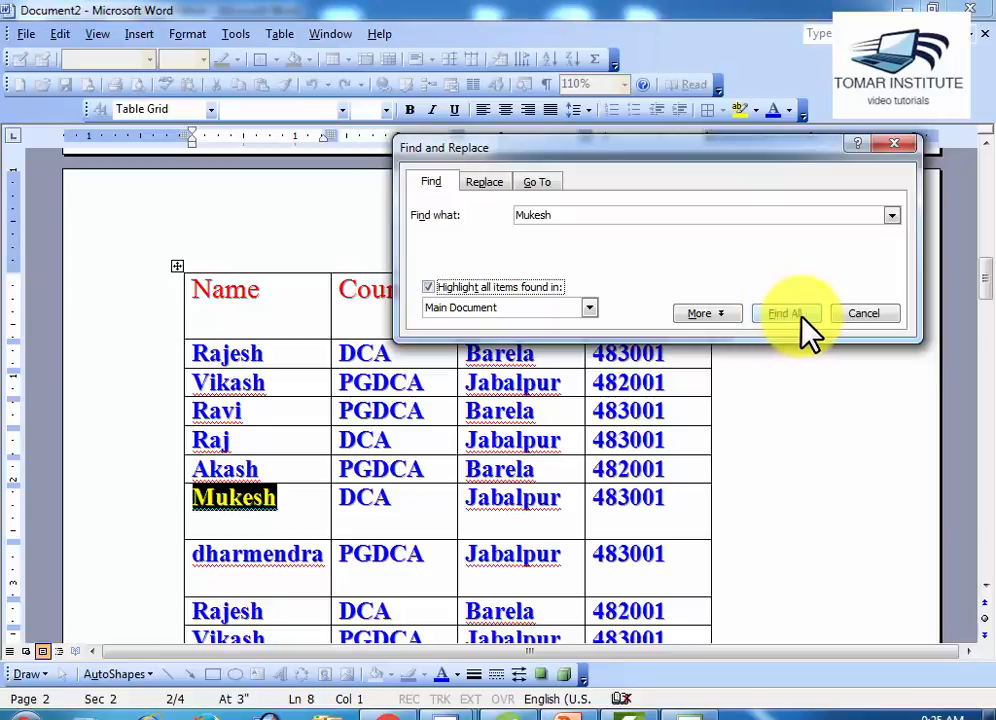
pyautogui.click(429, 287)
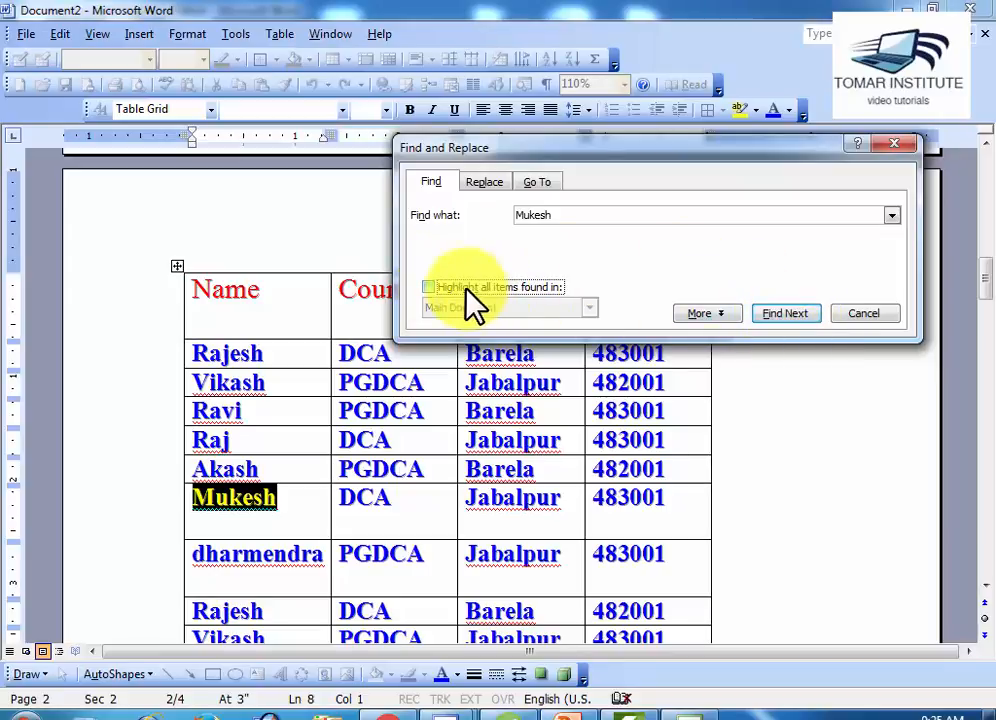
pyautogui.click(430, 287)
pyautogui.click(788, 313)
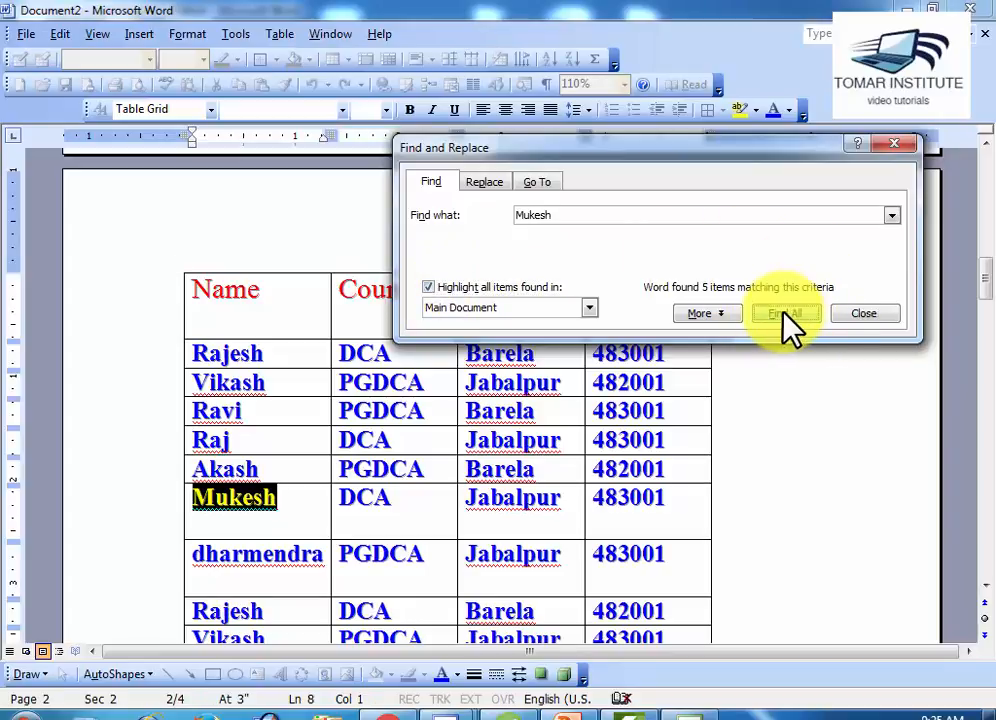
pyautogui.click(196, 420)
pyautogui.scroll(-9, 258, 455)
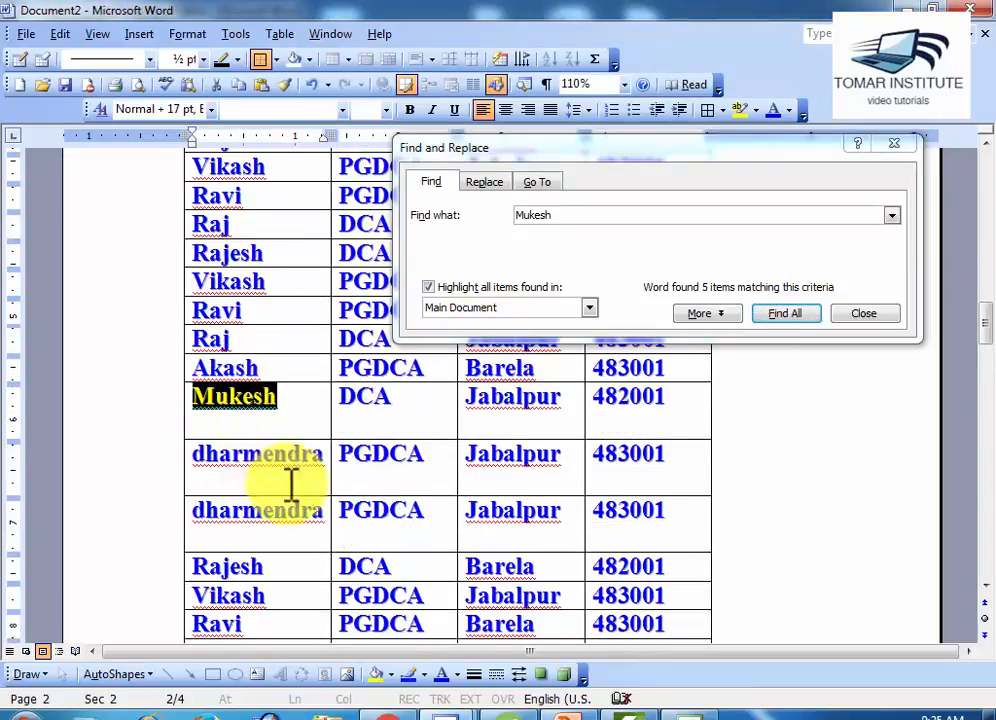
pyautogui.scroll(-6, 400, 430)
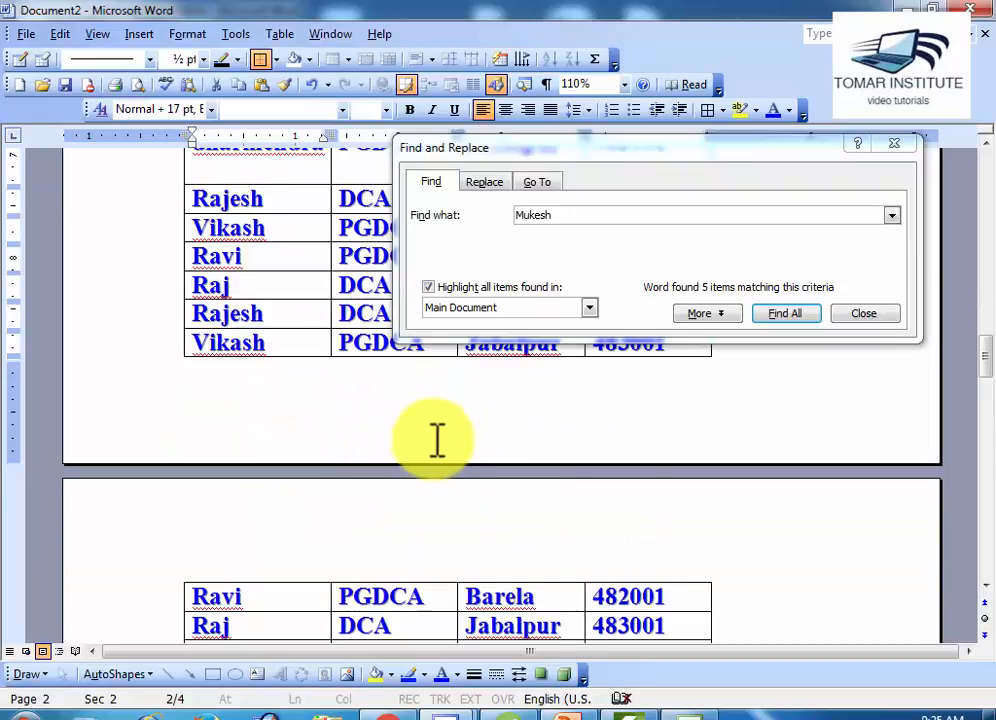
pyautogui.scroll(-3, 420, 435)
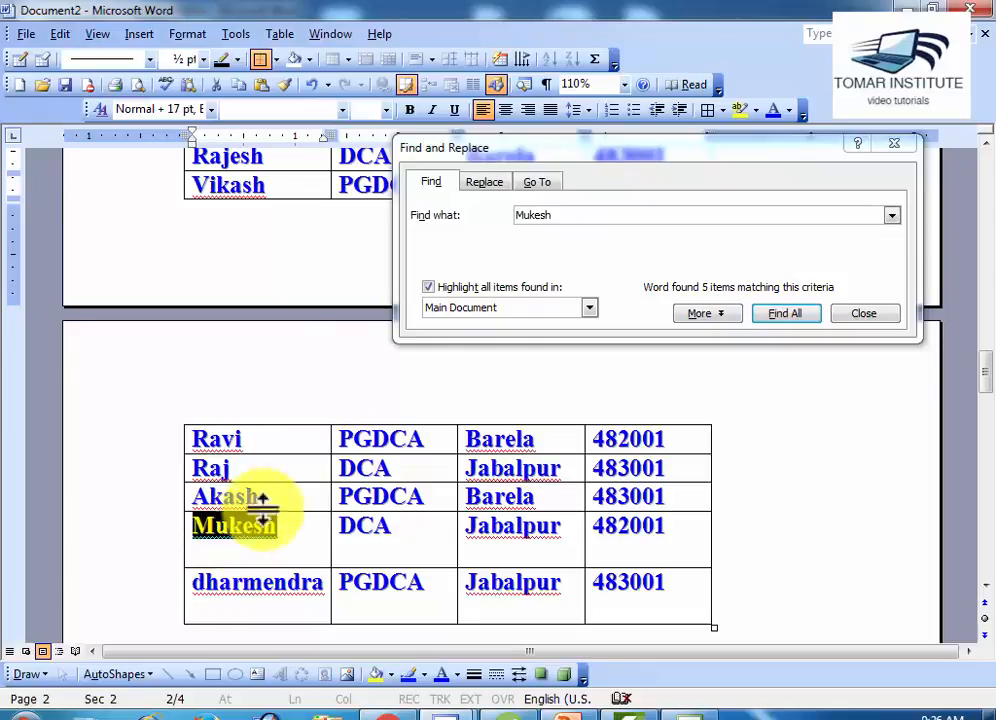
# - Turn off highlighting of all found items and place the cursor in the first student's name on page 2
pyautogui.click(428, 287)
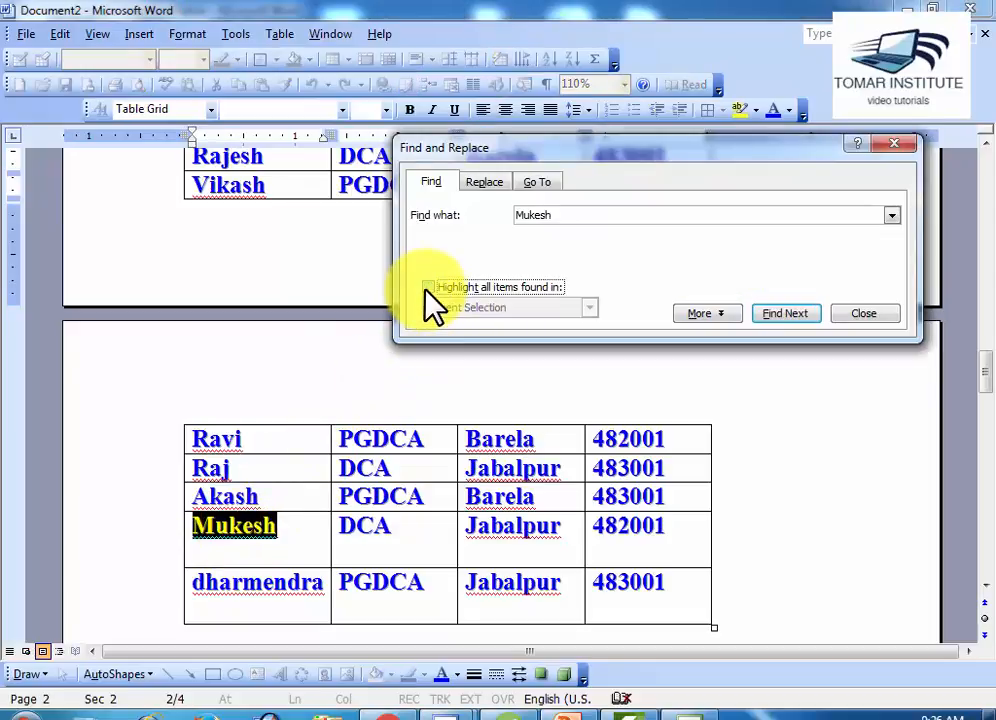
pyautogui.click(438, 412)
pyautogui.scroll(-3, 435, 420)
pyautogui.scroll(5, 435, 420)
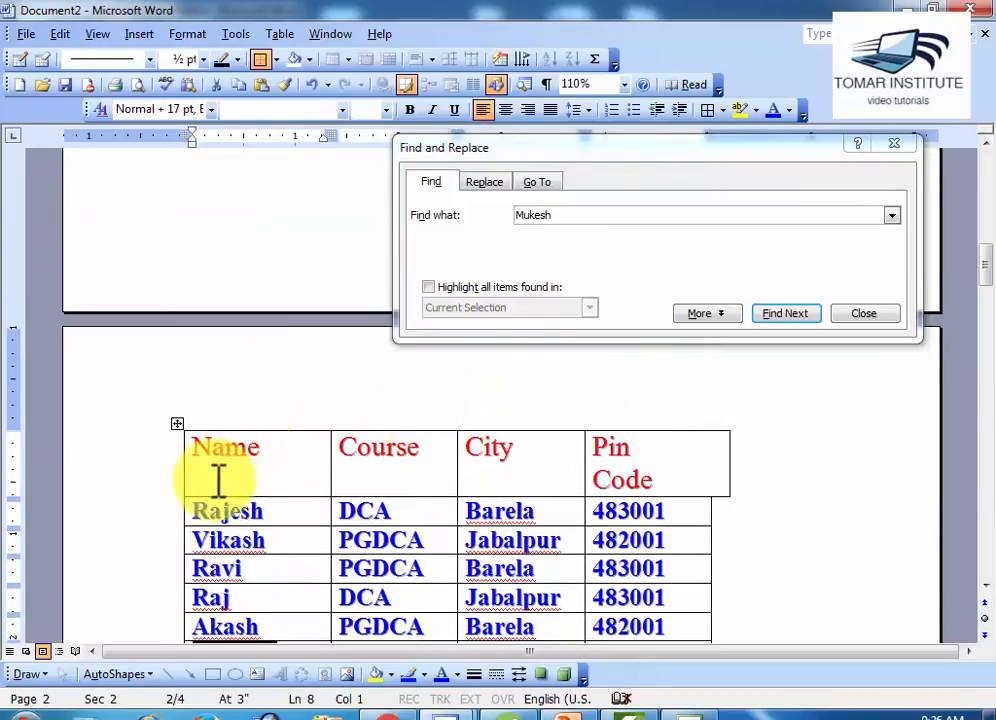
pyautogui.click(209, 511)
# - Expand the search options and try out Match case and Find whole words only, leaving both off
pyautogui.click(704, 314)
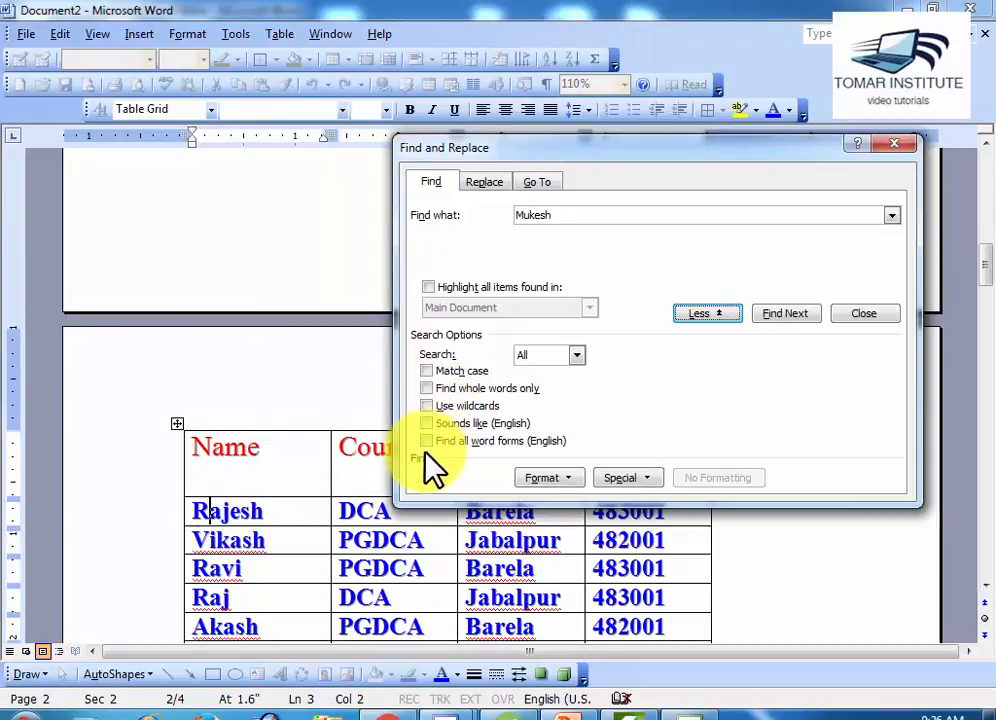
pyautogui.click(426, 370)
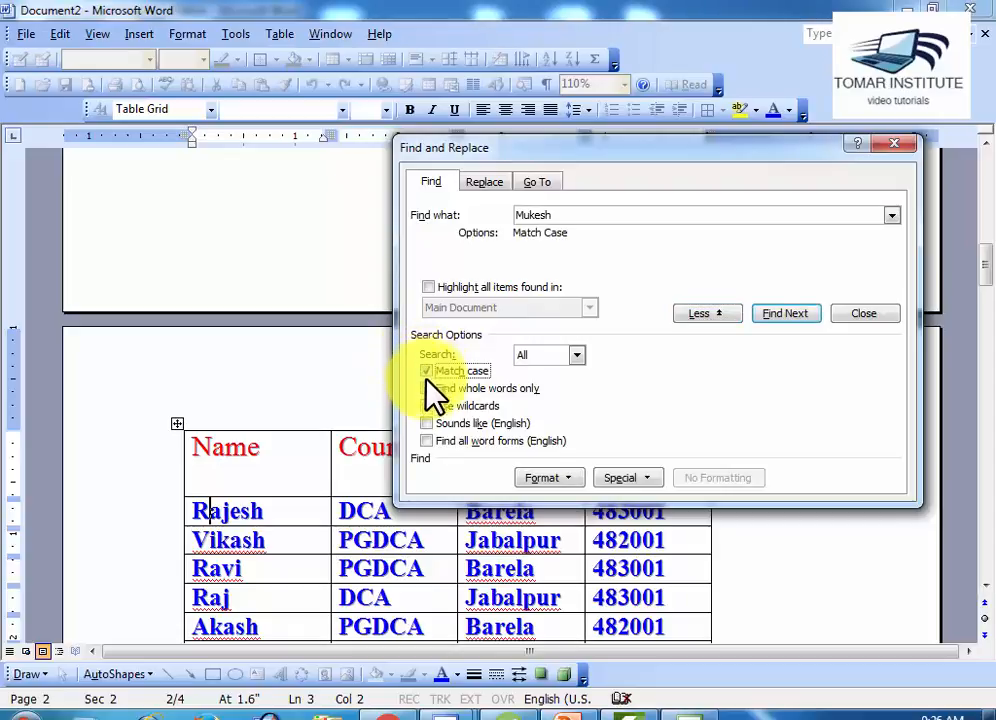
pyautogui.click(428, 388)
pyautogui.click(428, 390)
pyautogui.click(427, 371)
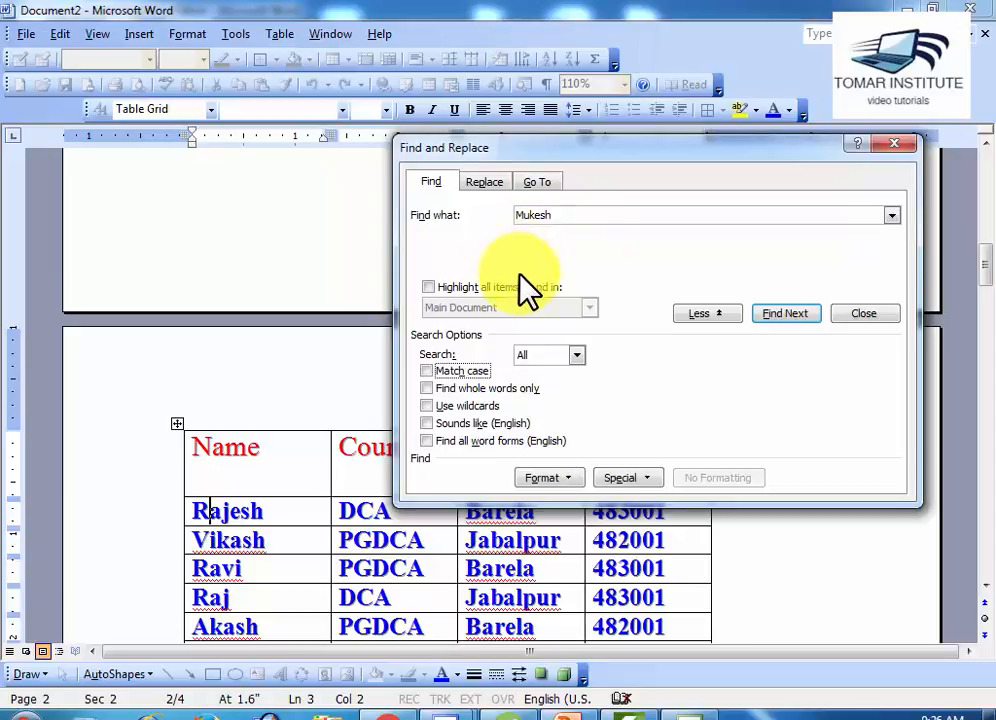
# - Move the Find and Replace dialog up off the table's first row and turn on Match case
pyautogui.moveTo(548, 151); pyautogui.dragTo(537, 112)
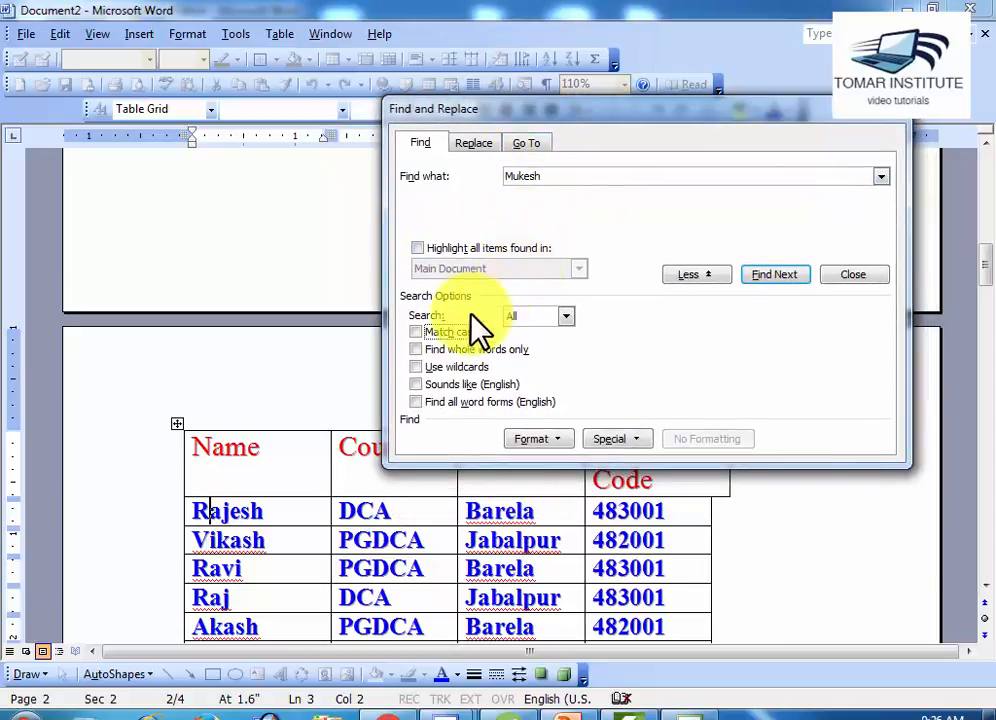
pyautogui.click(414, 332)
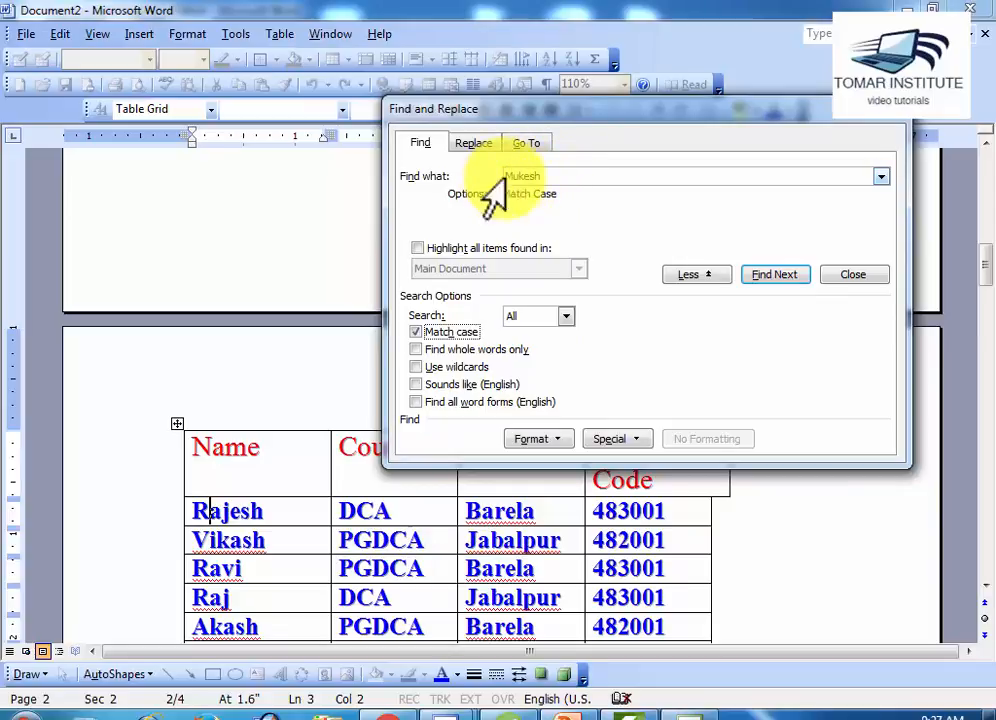
# - Change the capital initial of the searched name to a lowercase "m" in its second occurrence on page 2
pyautogui.click(461, 548)
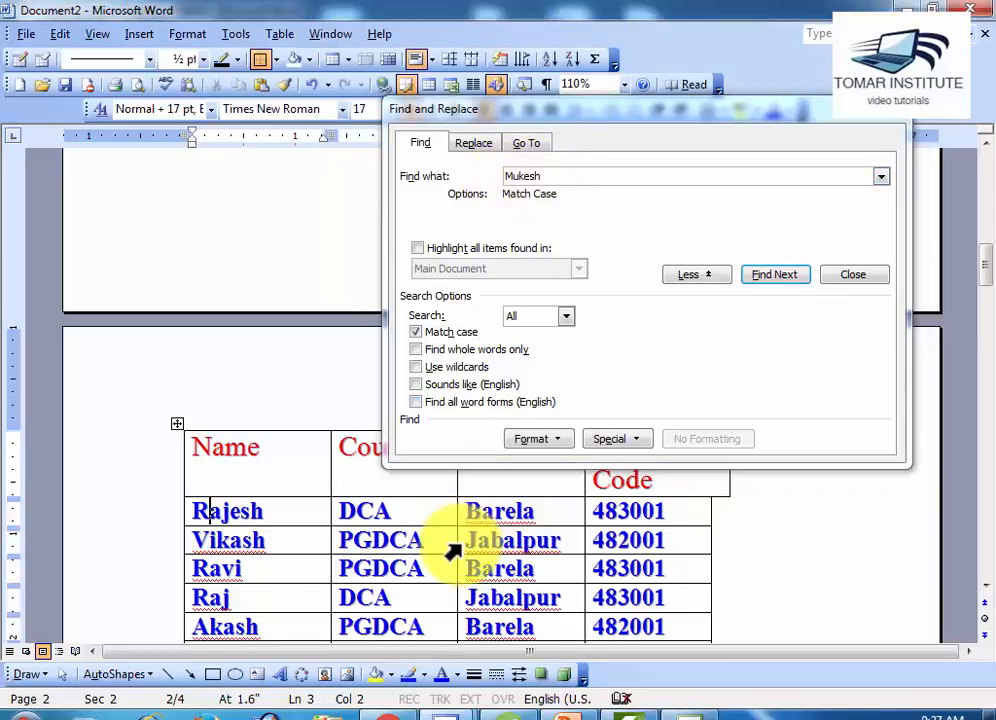
pyautogui.scroll(-3, 356, 527)
pyautogui.scroll(-3, 356, 527)
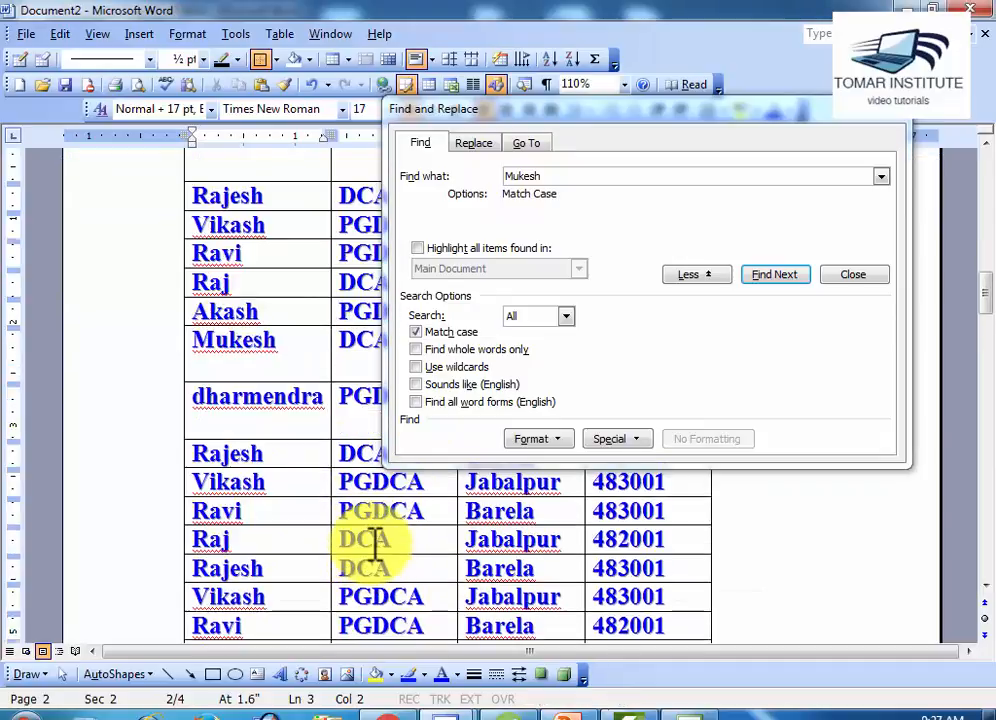
pyautogui.scroll(-3, 276, 592)
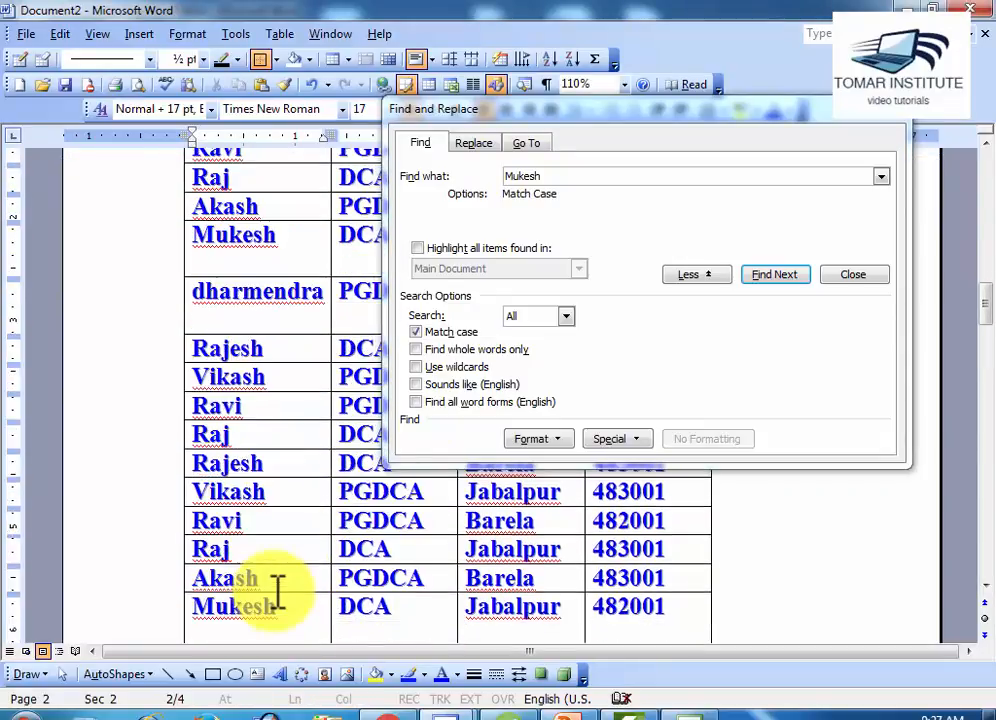
pyautogui.click(203, 548)
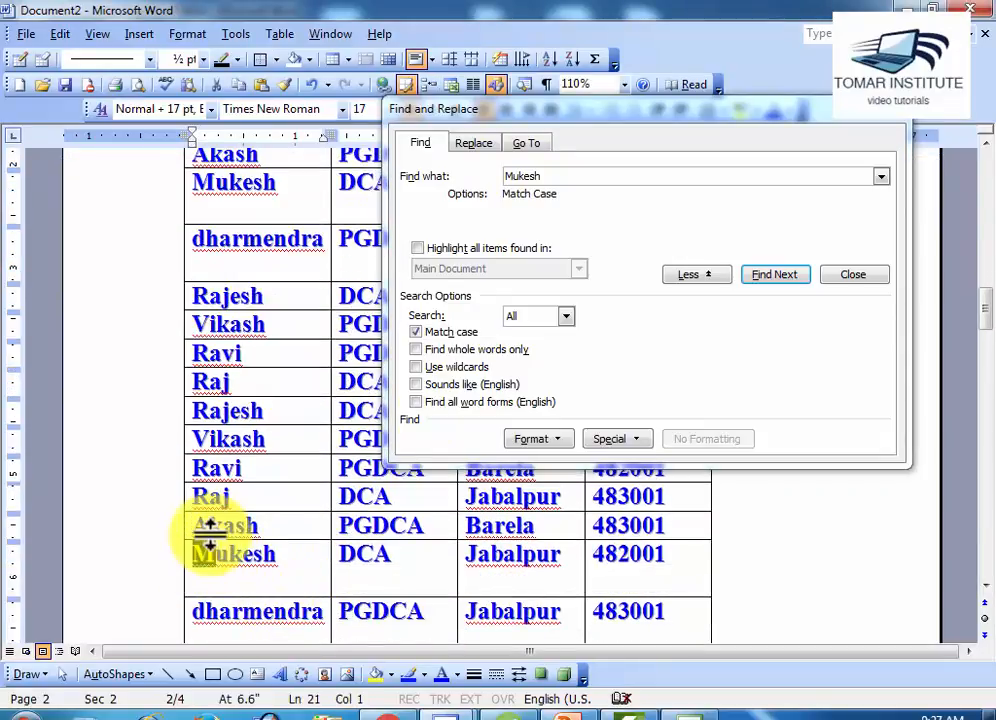
pyautogui.press('Delete')
pyautogui.write('m')
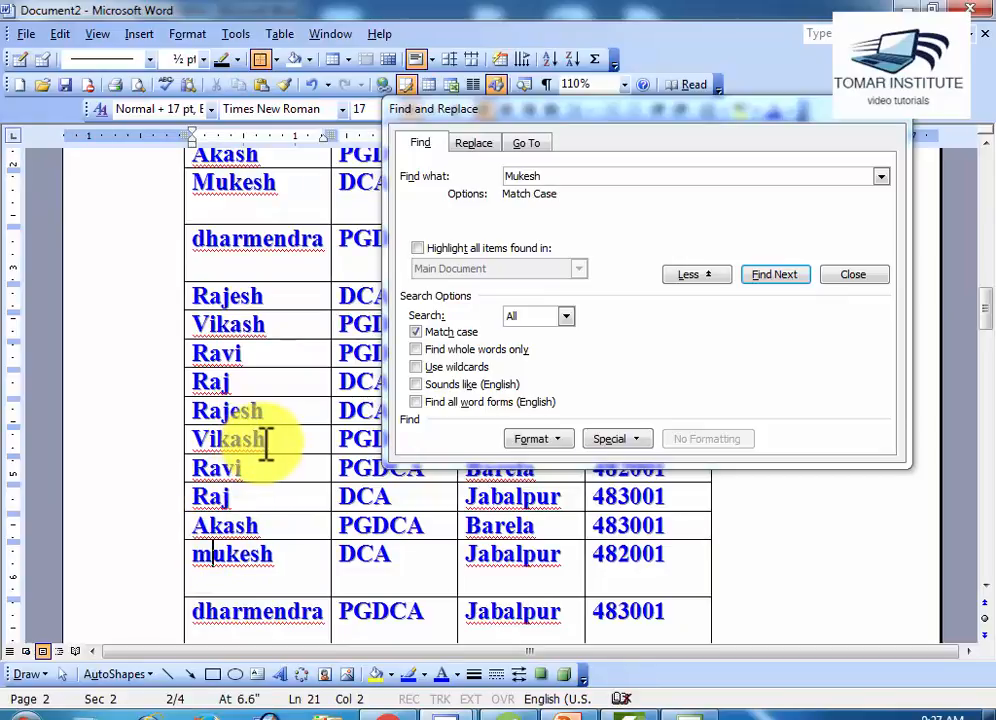
# - Replace two more student names on page 2 with the searched name, in lowercase on line 17 and capitalized on line 20
pyautogui.moveTo(262, 438); pyautogui.dragTo(196, 438)
pyautogui.write('mu')
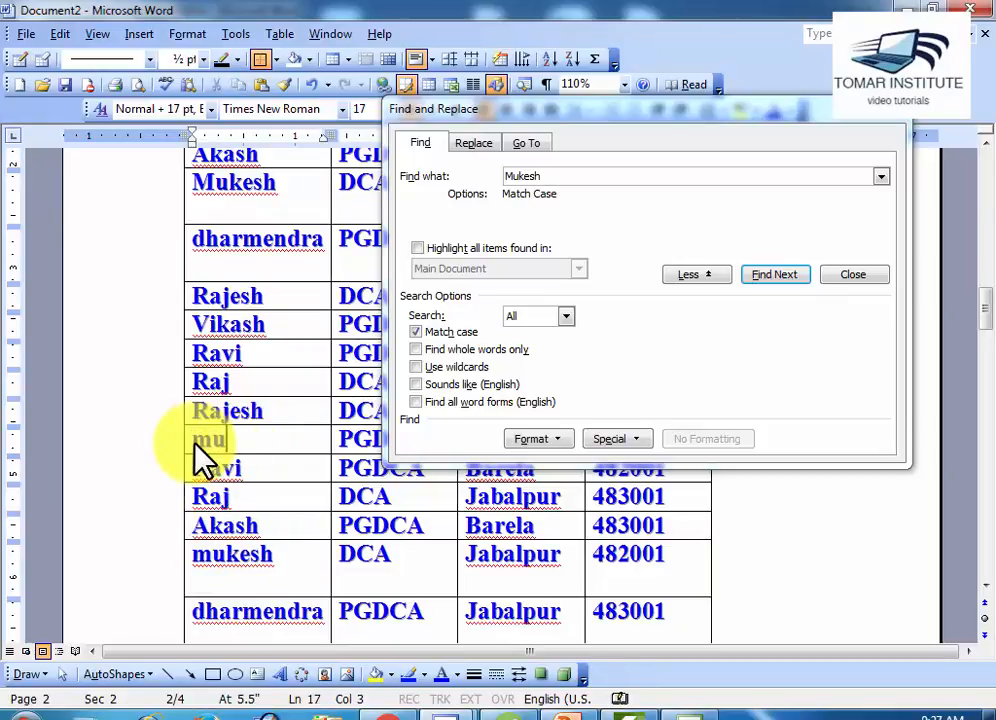
pyautogui.write('kesh')
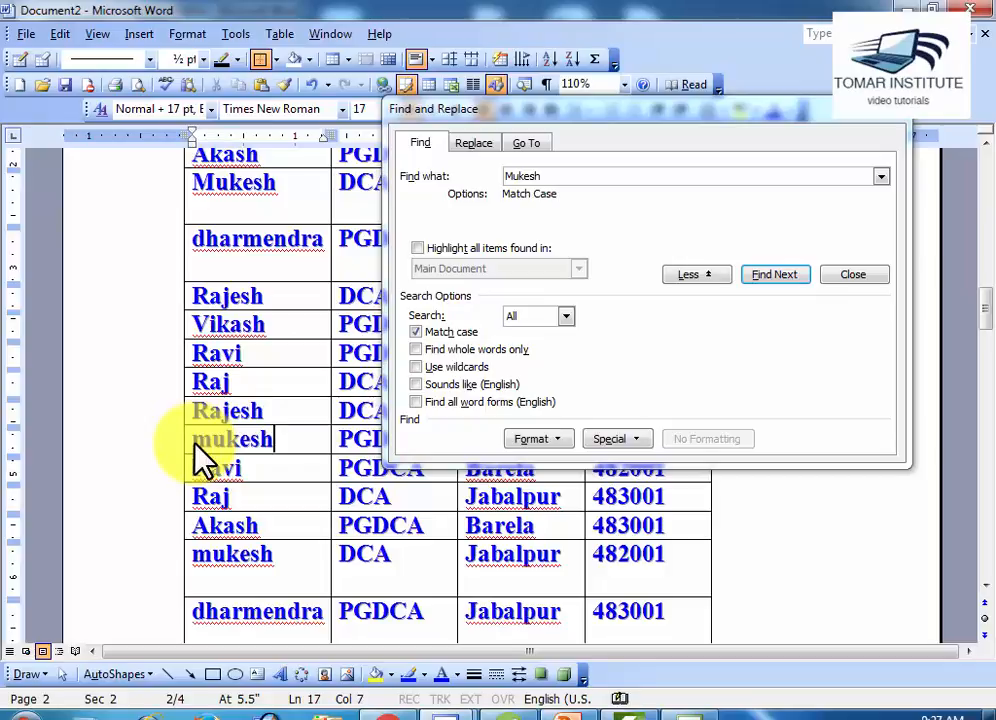
pyautogui.moveTo(270, 522); pyautogui.dragTo(197, 525)
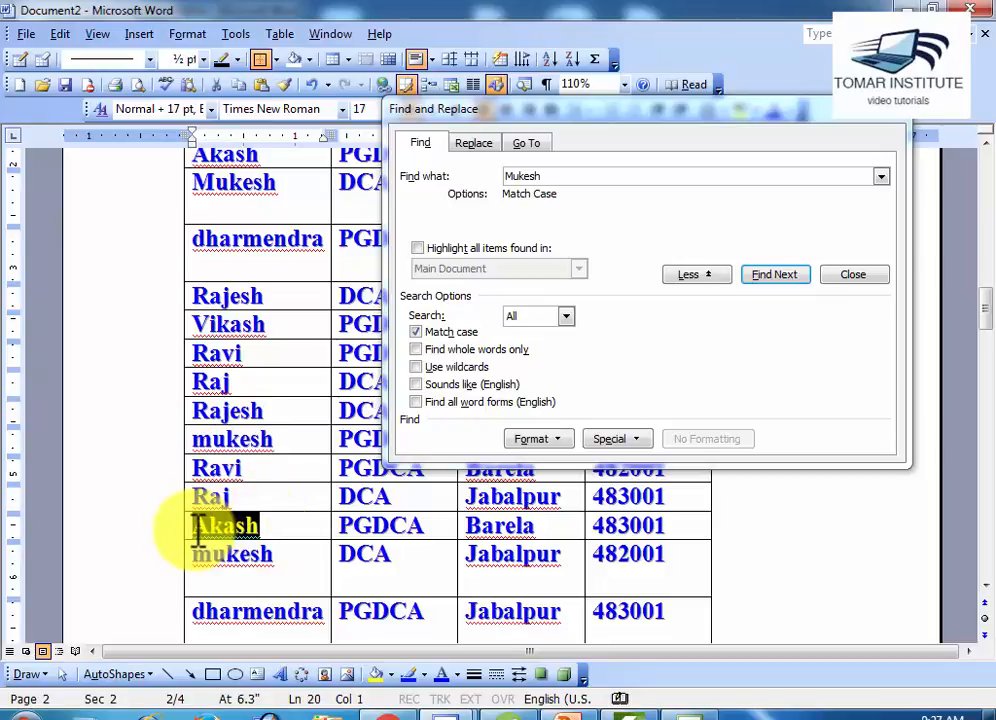
pyautogui.write('Muke')
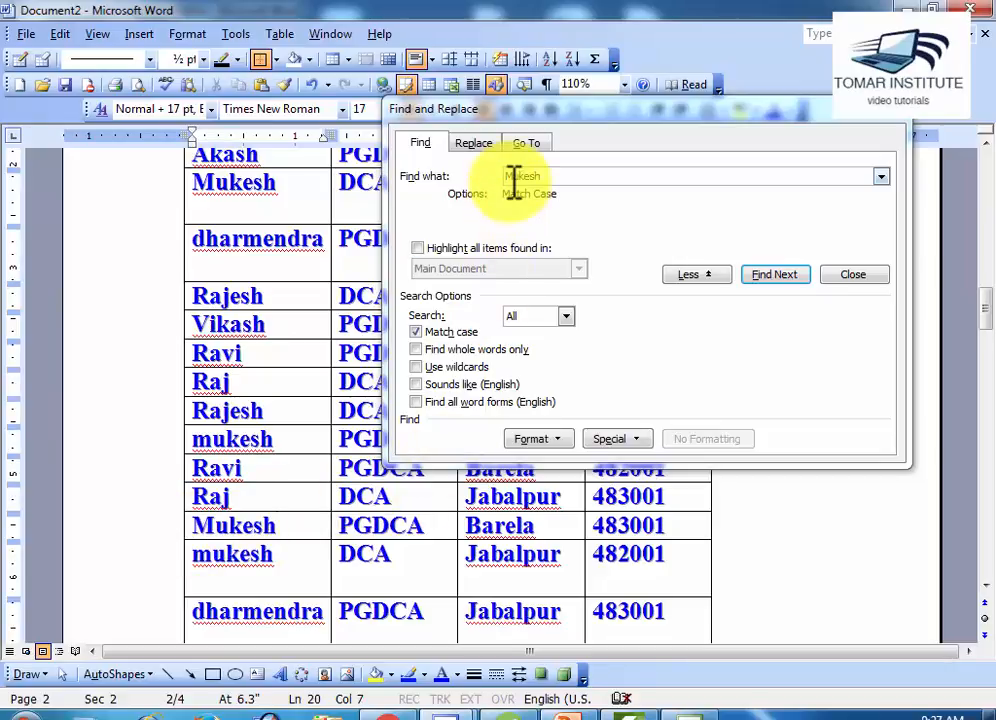
pyautogui.click(249, 467)
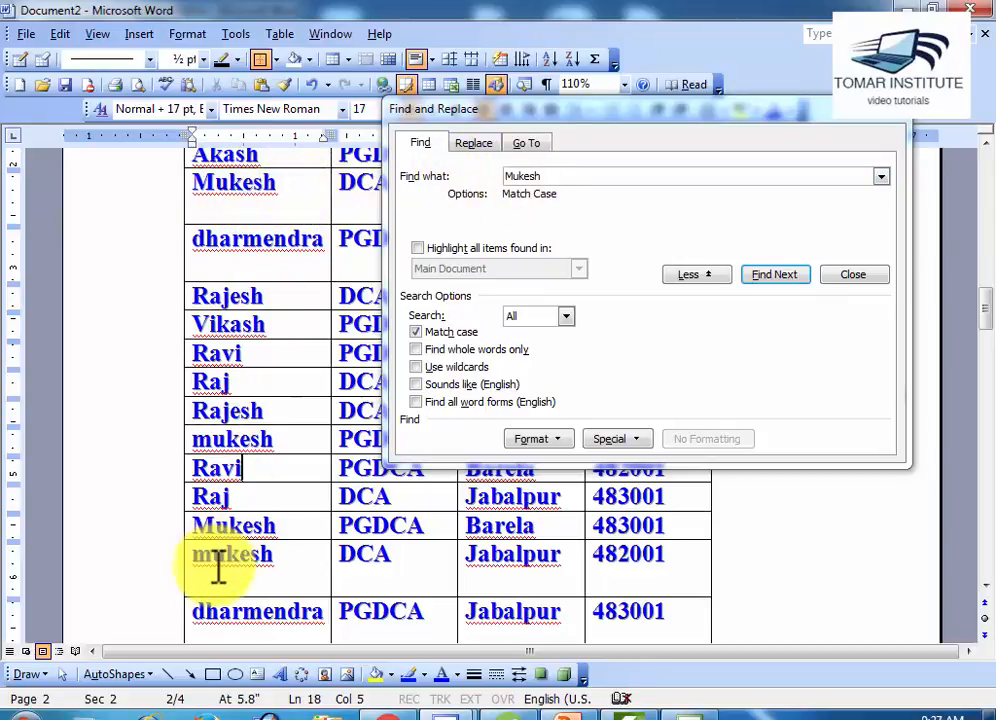
# - Starting from the first student's name on page 2, find three successive case-matched occurrences of the searched name
pyautogui.scroll(3, 271, 534)
pyautogui.click(196, 248)
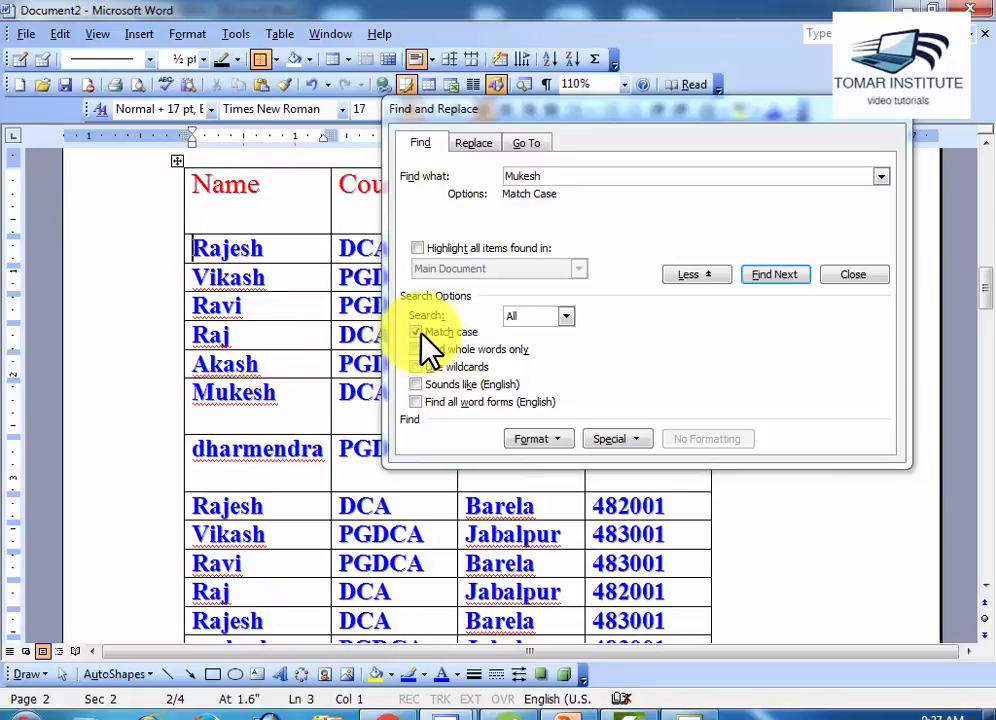
pyautogui.click(762, 279)
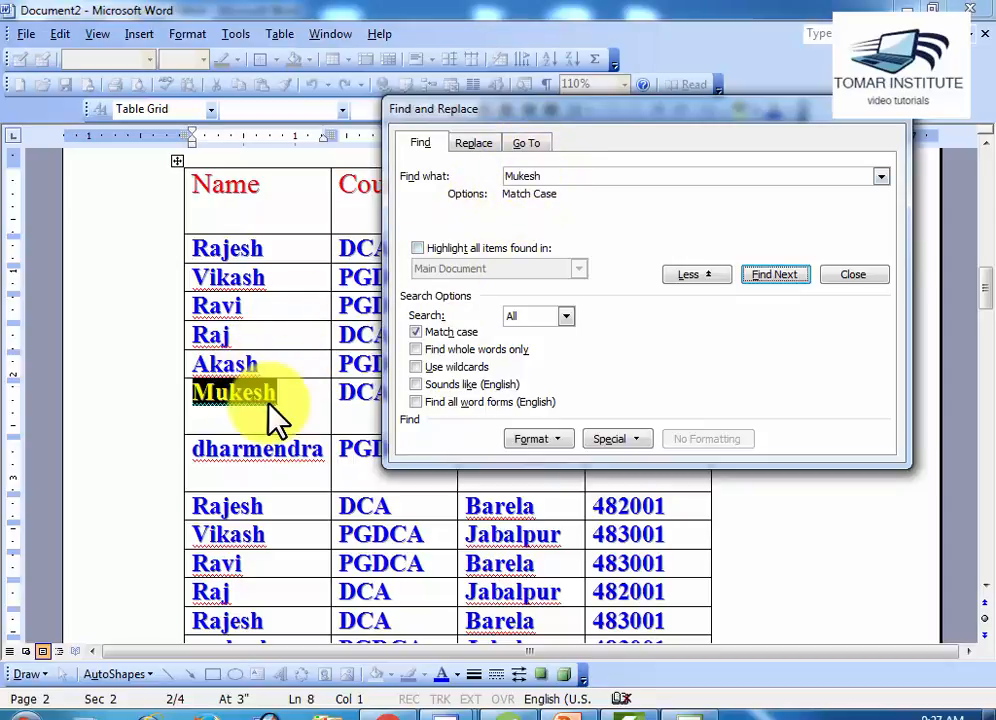
pyautogui.click(780, 279)
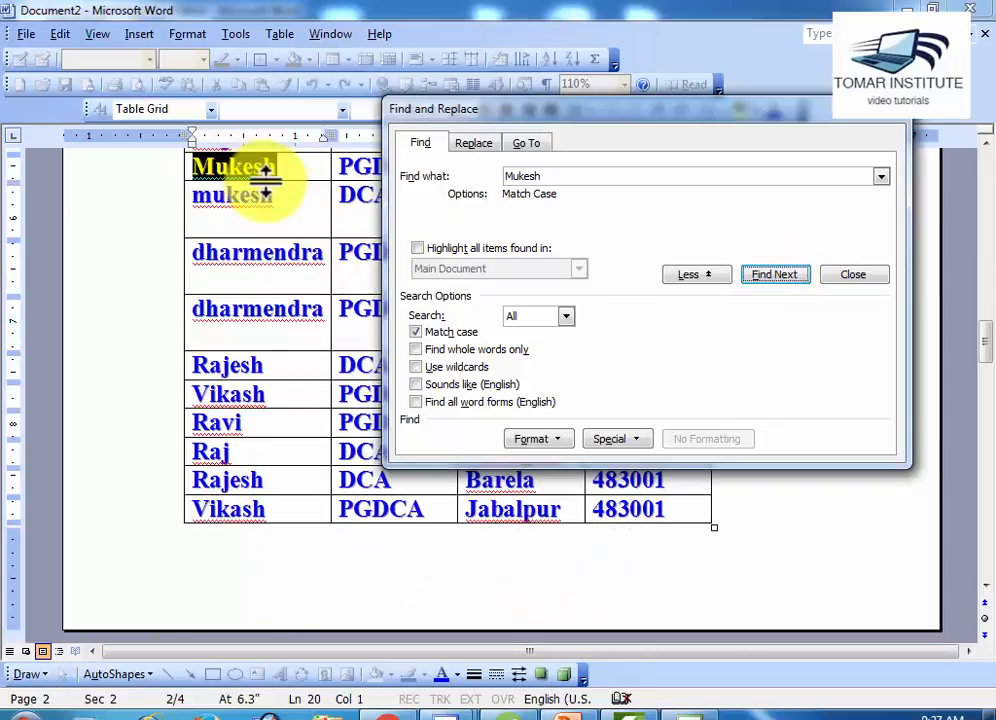
pyautogui.scroll(3, 285, 220)
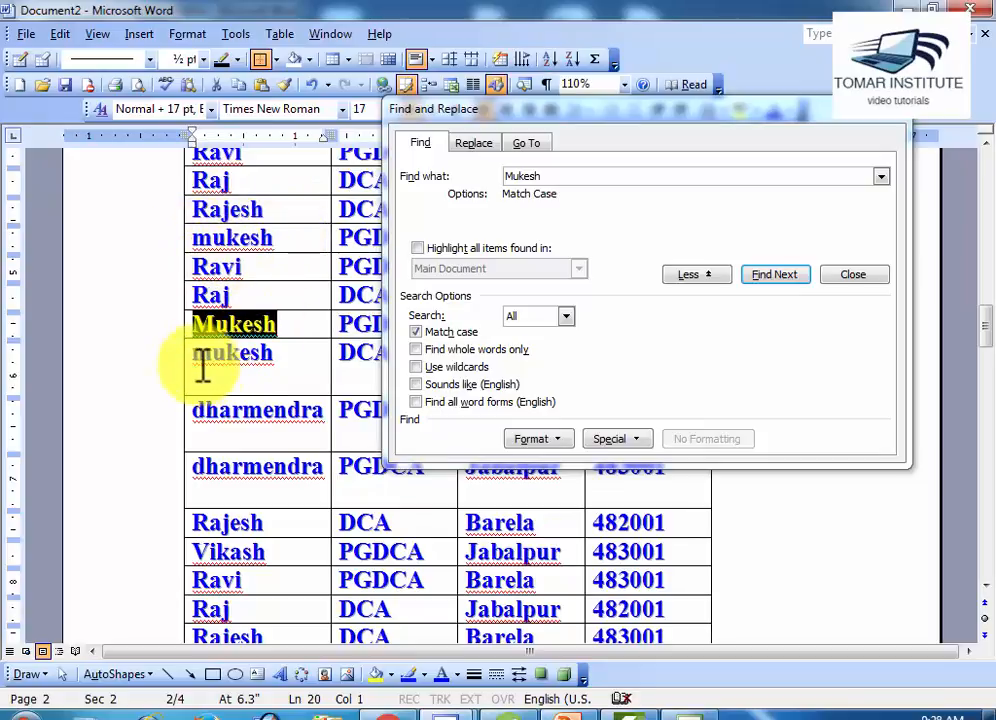
pyautogui.click(785, 277)
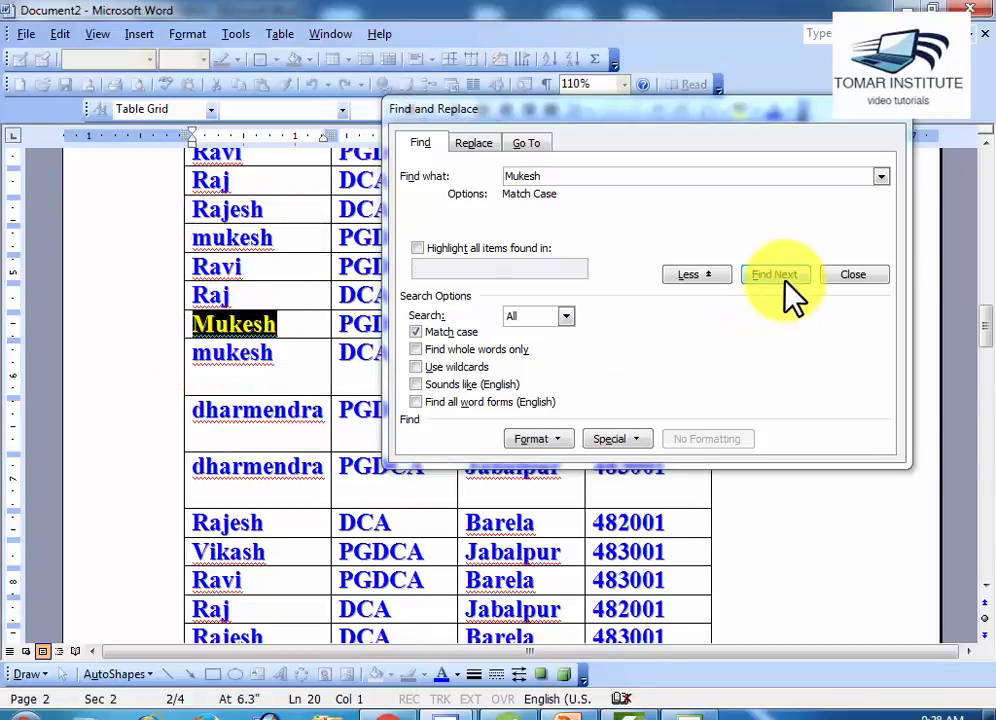
# - Compare the capitalization of the search text with the match on page 3 and check the rows before it on page 2
pyautogui.scroll(6, 278, 240)
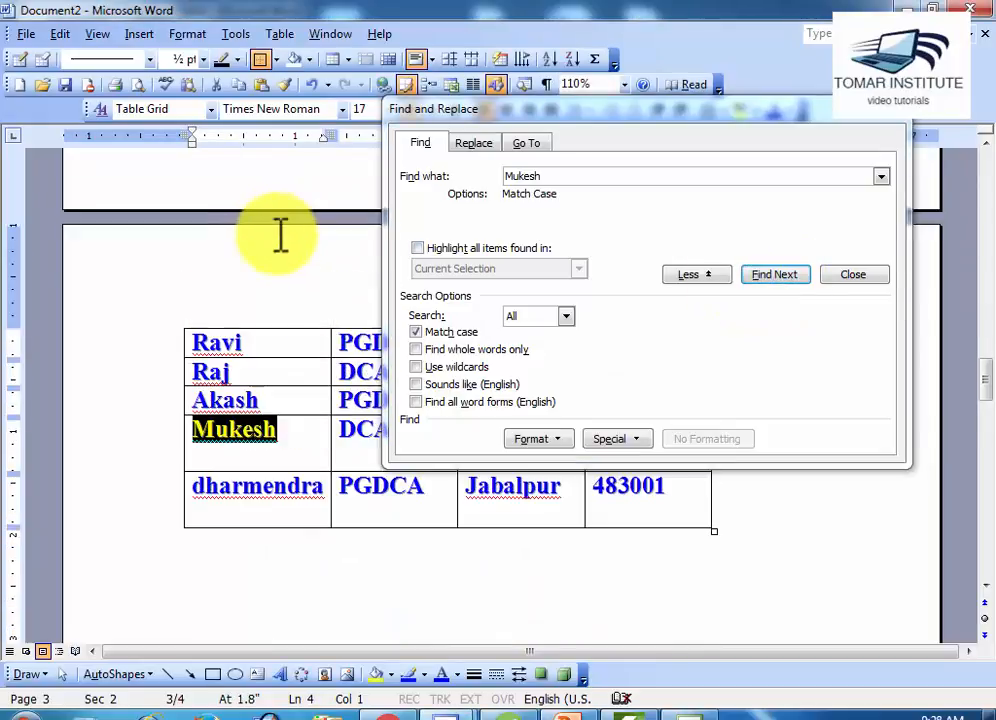
pyautogui.scroll(4, 280, 240)
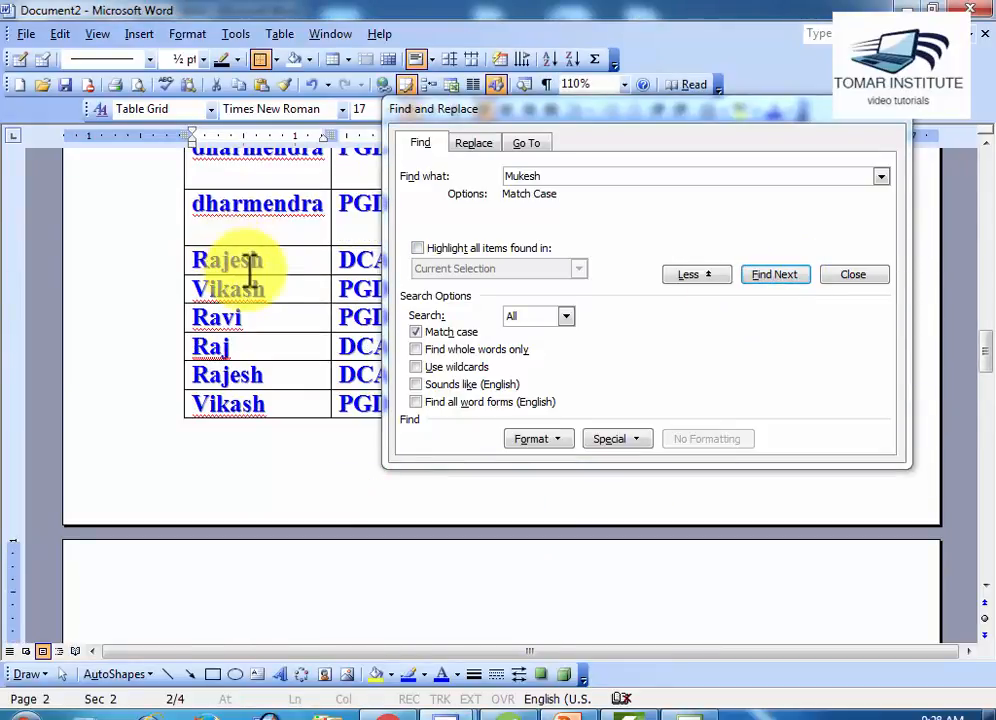
pyautogui.scroll(-8, 300, 340)
pyautogui.scroll(-1, 300, 340)
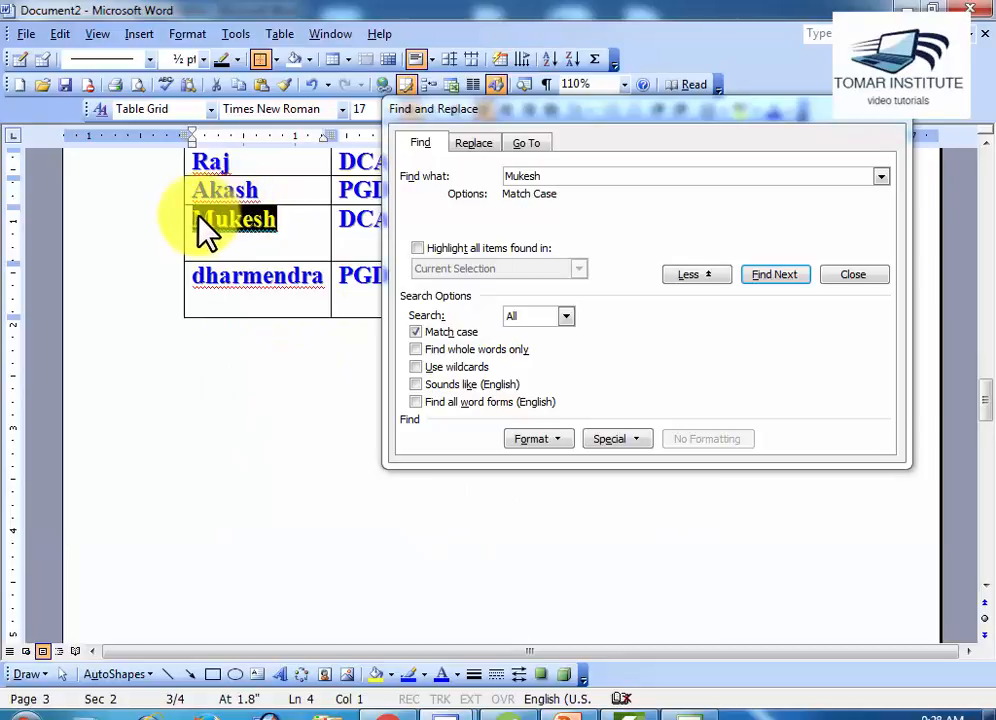
pyautogui.scroll(5, 222, 240)
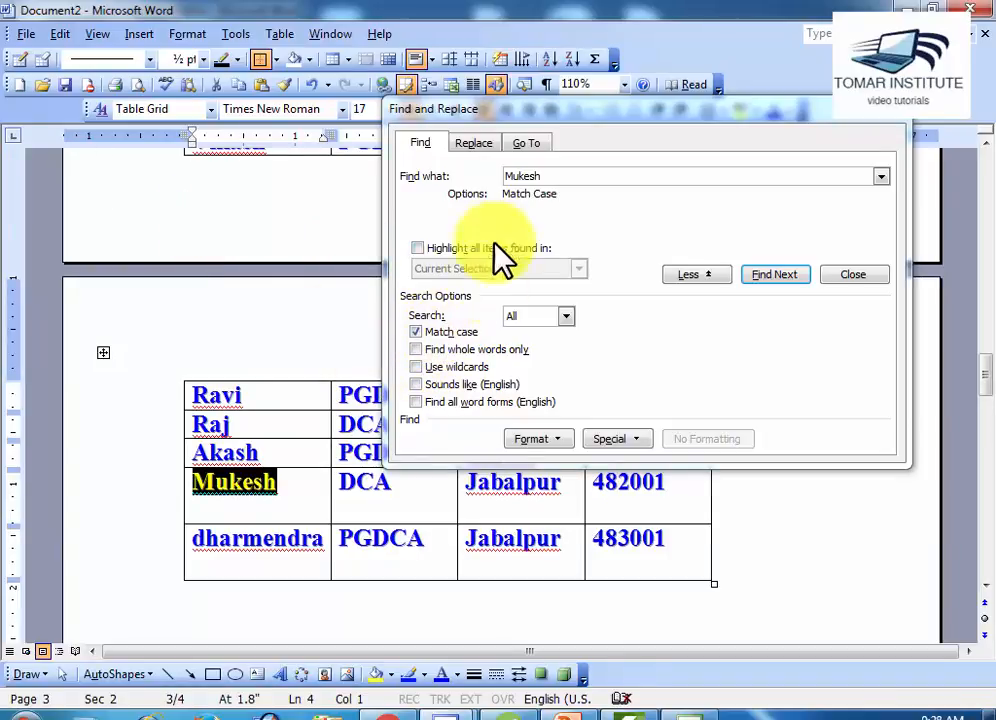
pyautogui.click(514, 180)
pyautogui.click(518, 178)
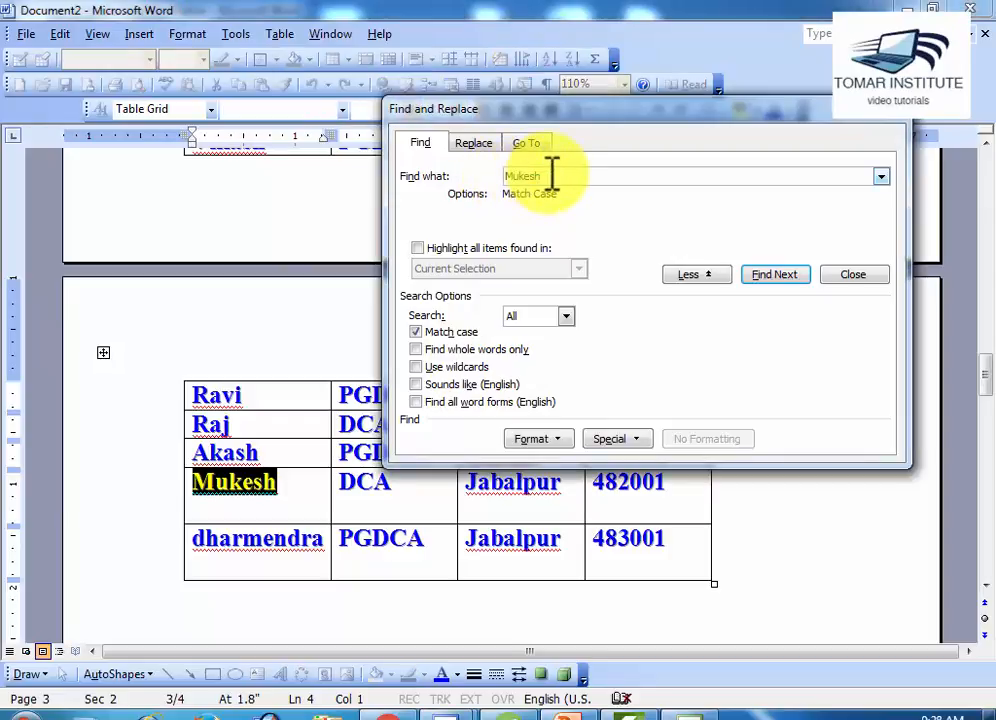
pyautogui.moveTo(551, 174); pyautogui.dragTo(521, 174)
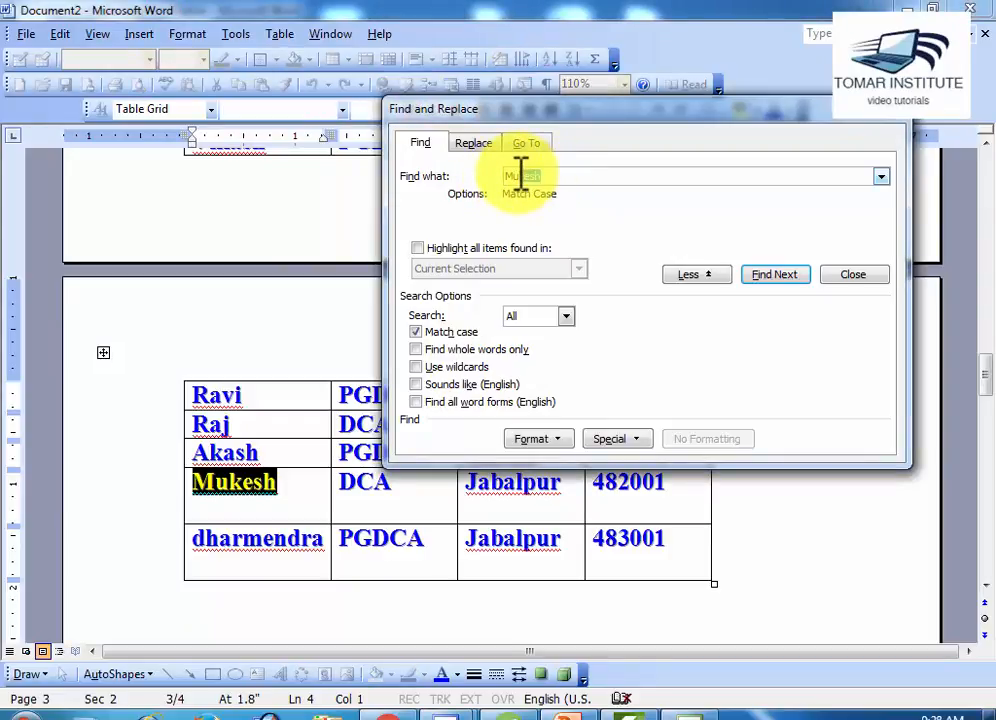
pyautogui.moveTo(288, 480); pyautogui.dragTo(200, 484)
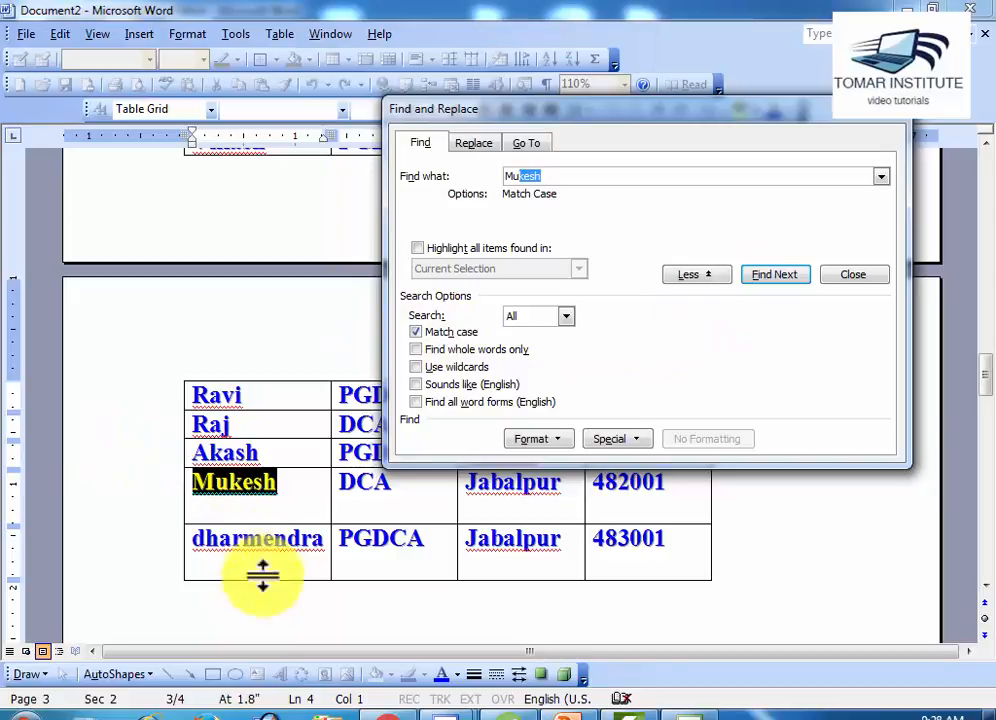
pyautogui.click(329, 532)
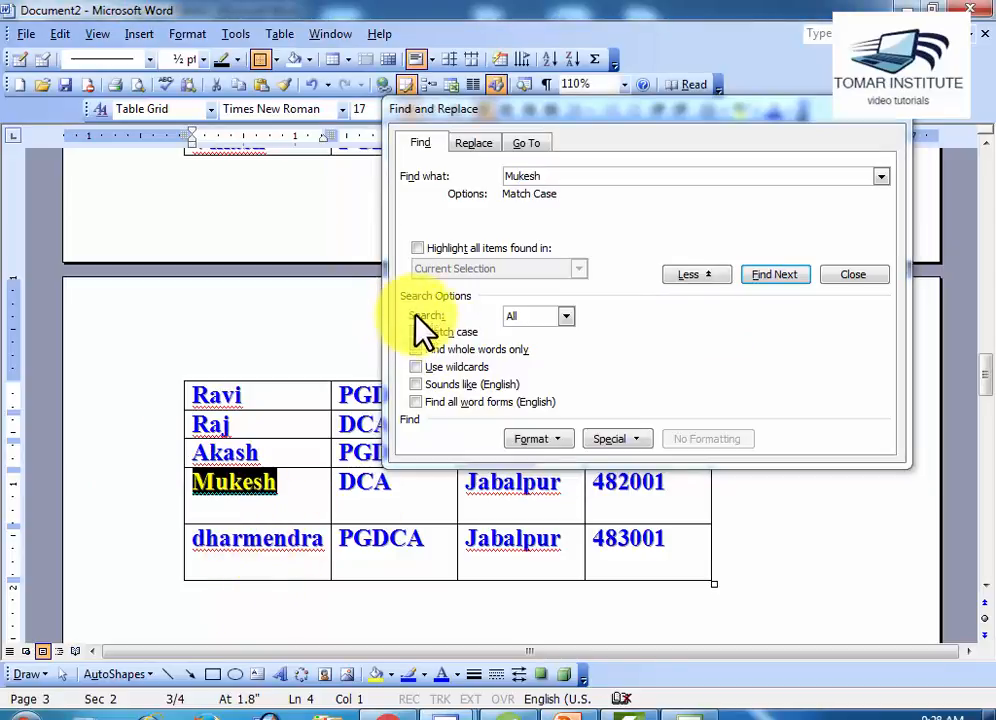
# - Turn off Match case and place the cursor back in the first student's name on page 2
pyautogui.click(416, 333)
pyautogui.click(289, 482)
pyautogui.scroll(5, 289, 482)
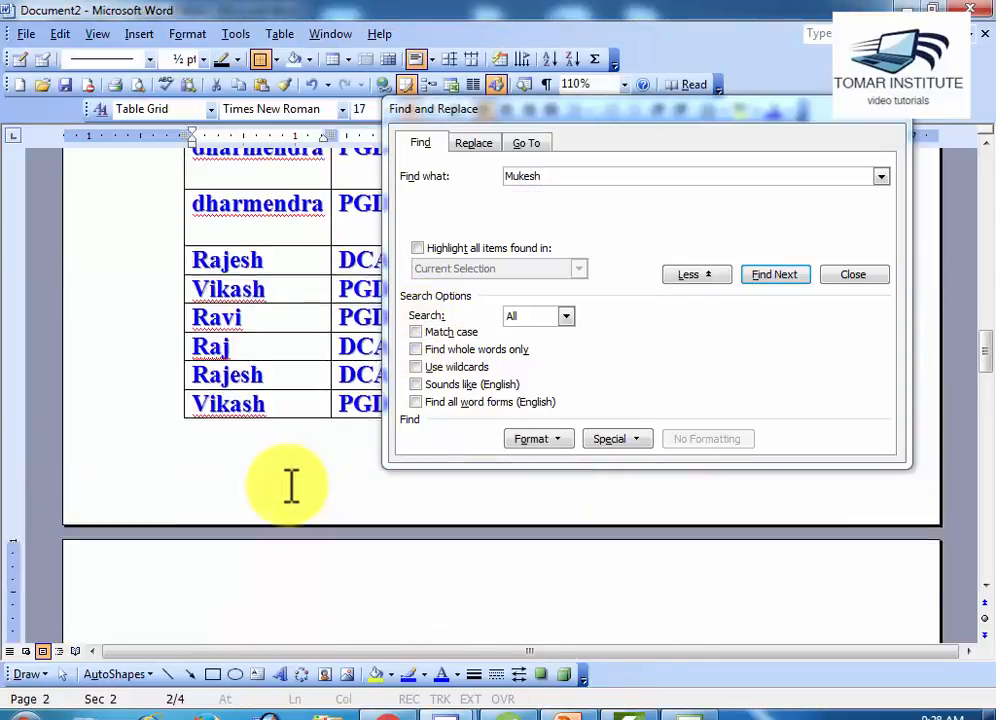
pyautogui.scroll(3, 287, 487)
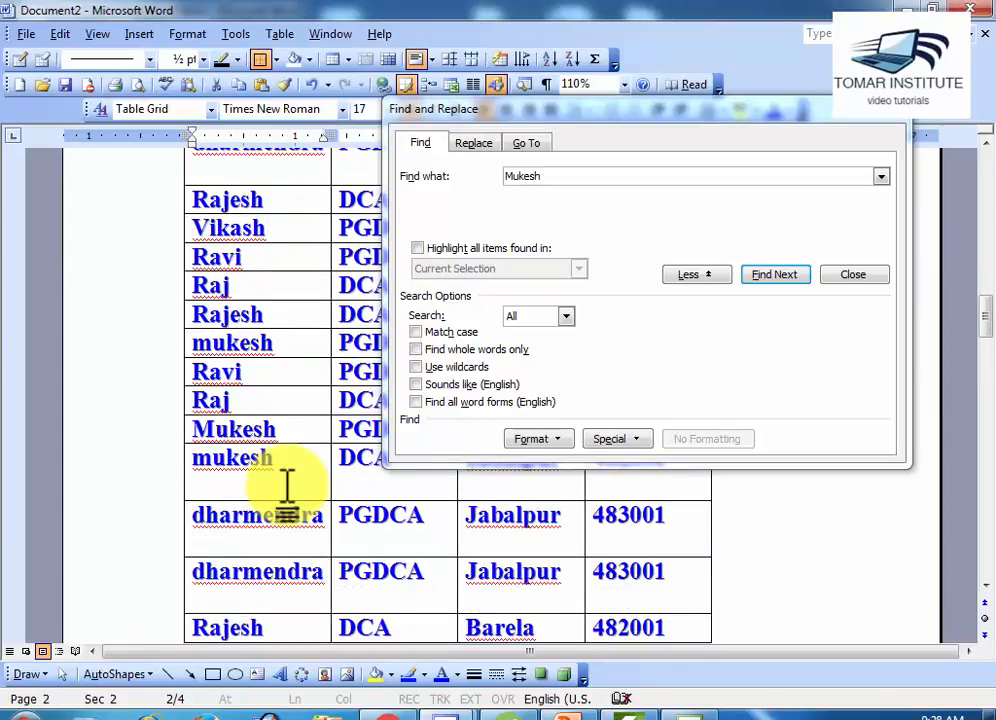
pyautogui.scroll(5, 287, 487)
pyautogui.click(198, 310)
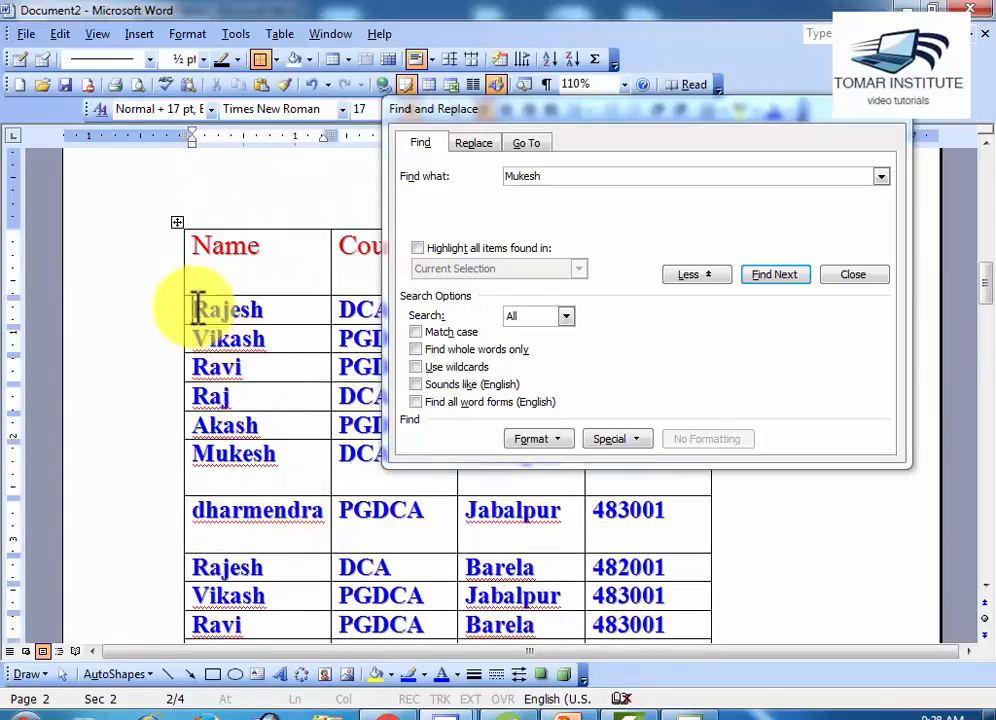
# - Find five successive occurrences of the searched name regardless of case through page 3, and return to the rows on page 2
pyautogui.click(767, 280)
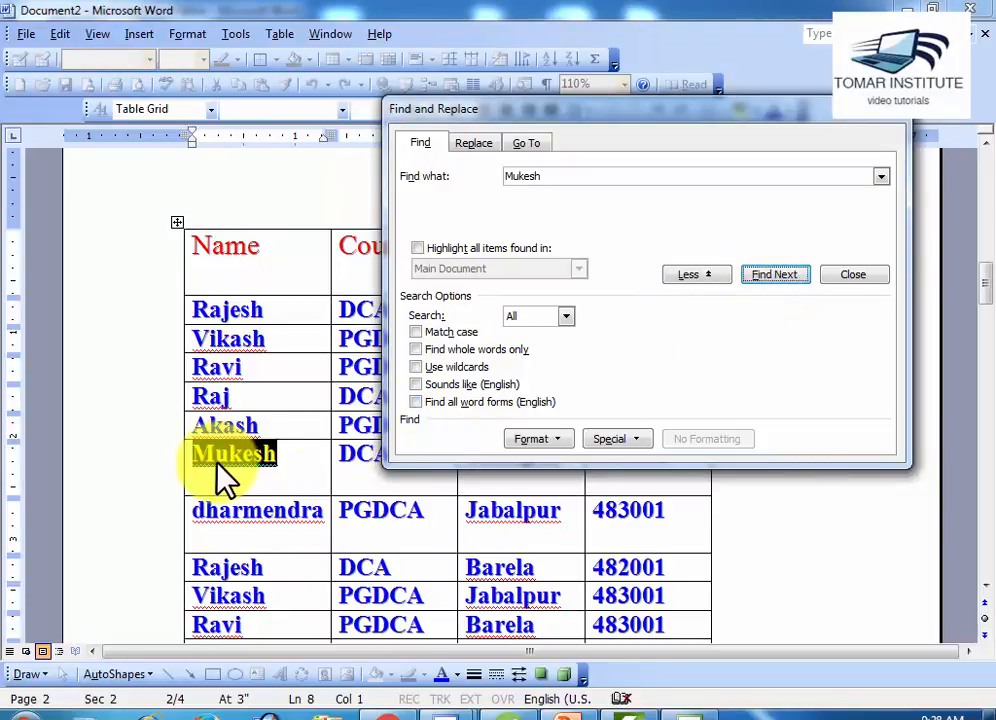
pyautogui.click(776, 276)
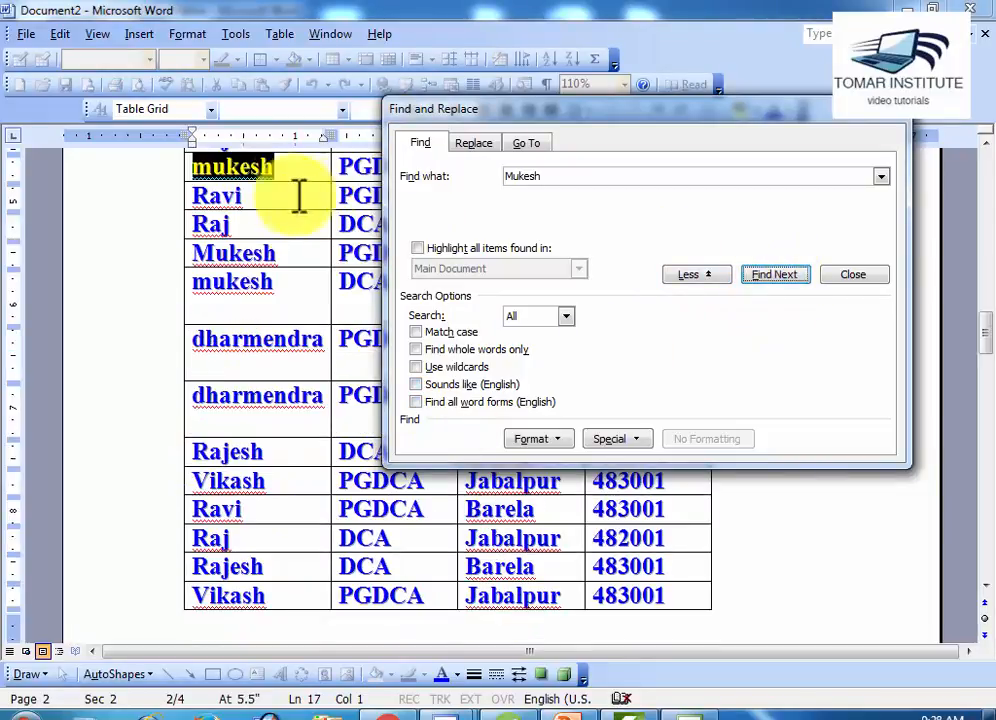
pyautogui.click(770, 277)
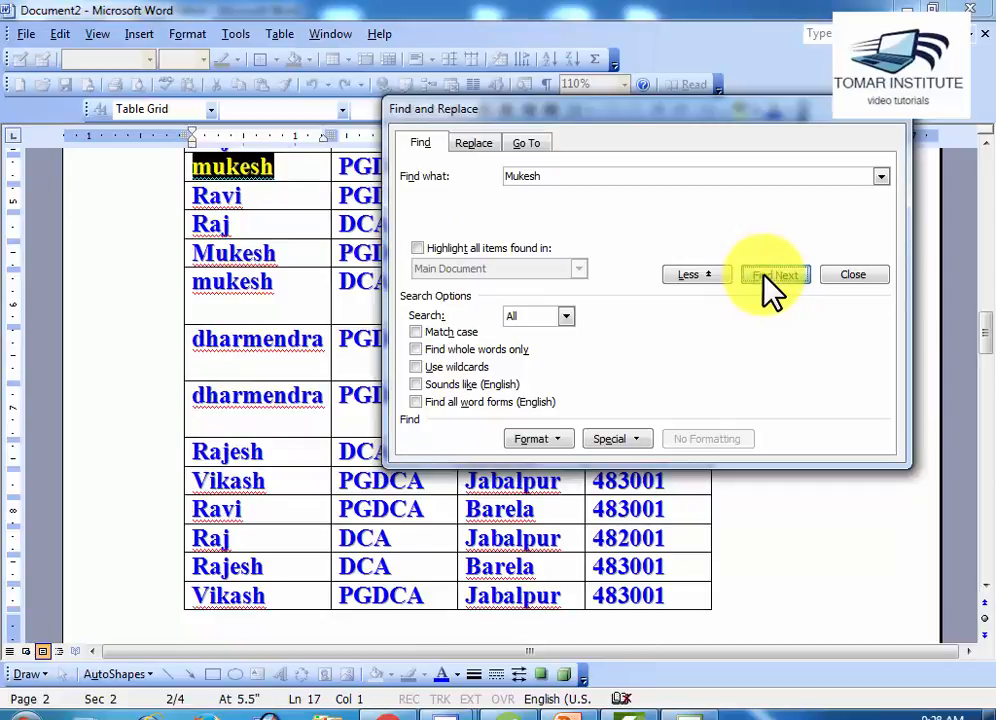
pyautogui.click(768, 276)
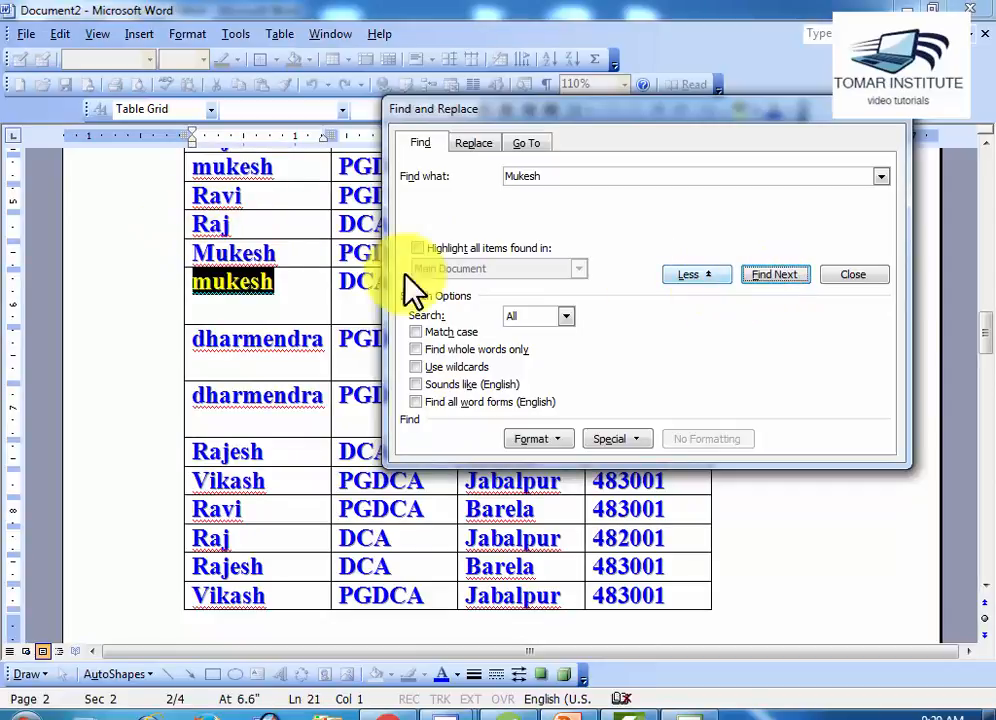
pyautogui.click(787, 279)
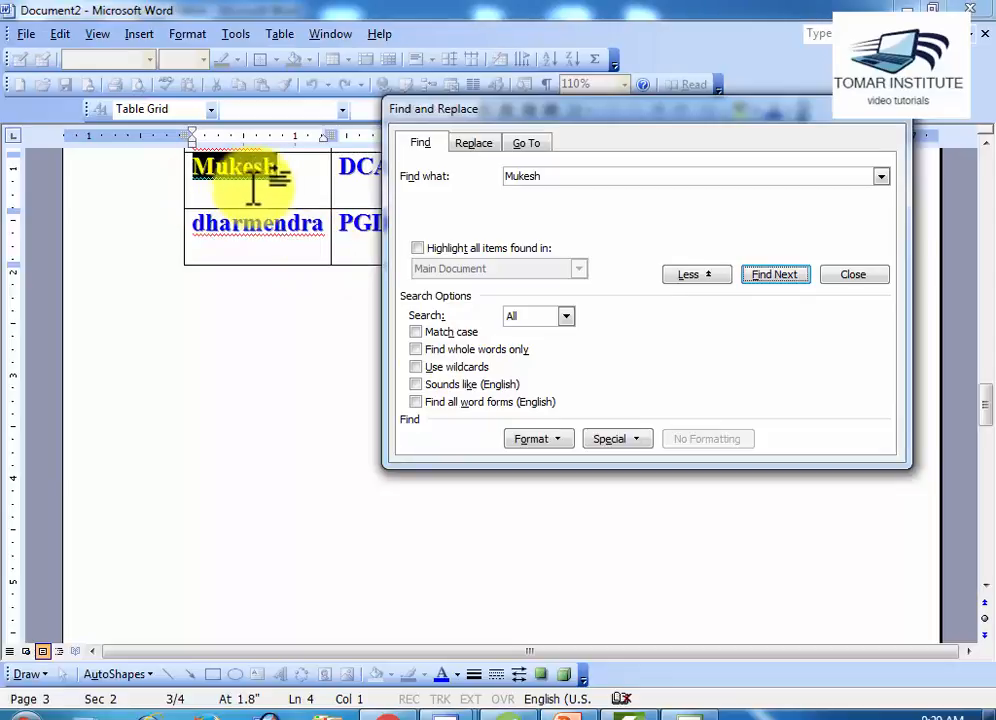
pyautogui.scroll(10, 270, 300)
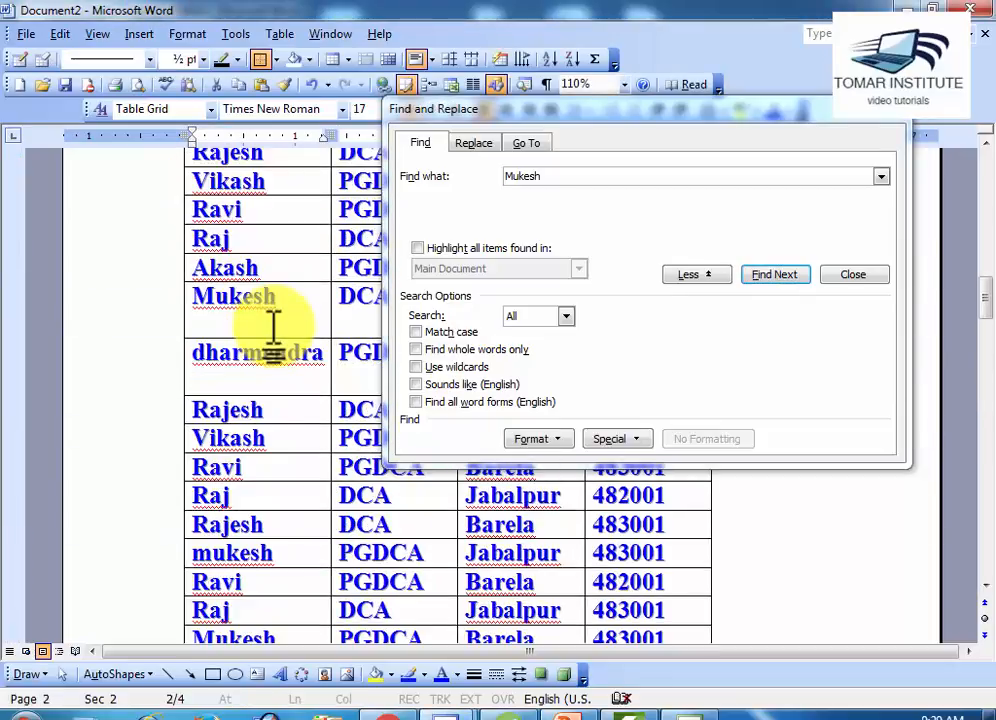
pyautogui.scroll(1, 277, 340)
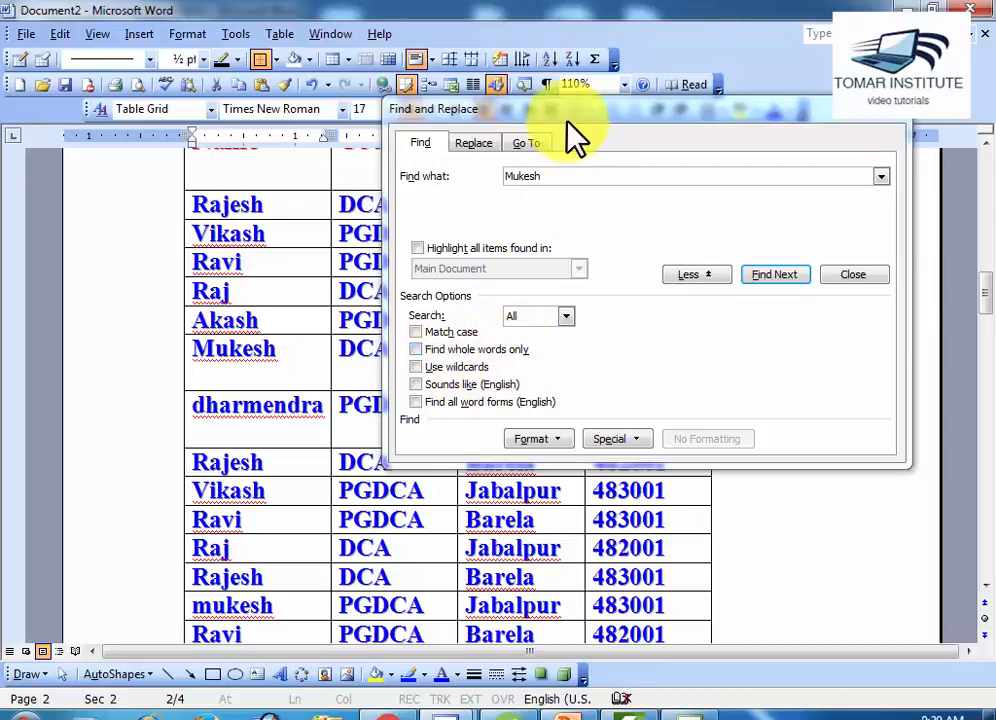
# - Move the Find and Replace dialog off the Course column, set the search text to DCA, and place the cursor before the Course heading on page 2
pyautogui.moveTo(560, 116); pyautogui.dragTo(663, 84)
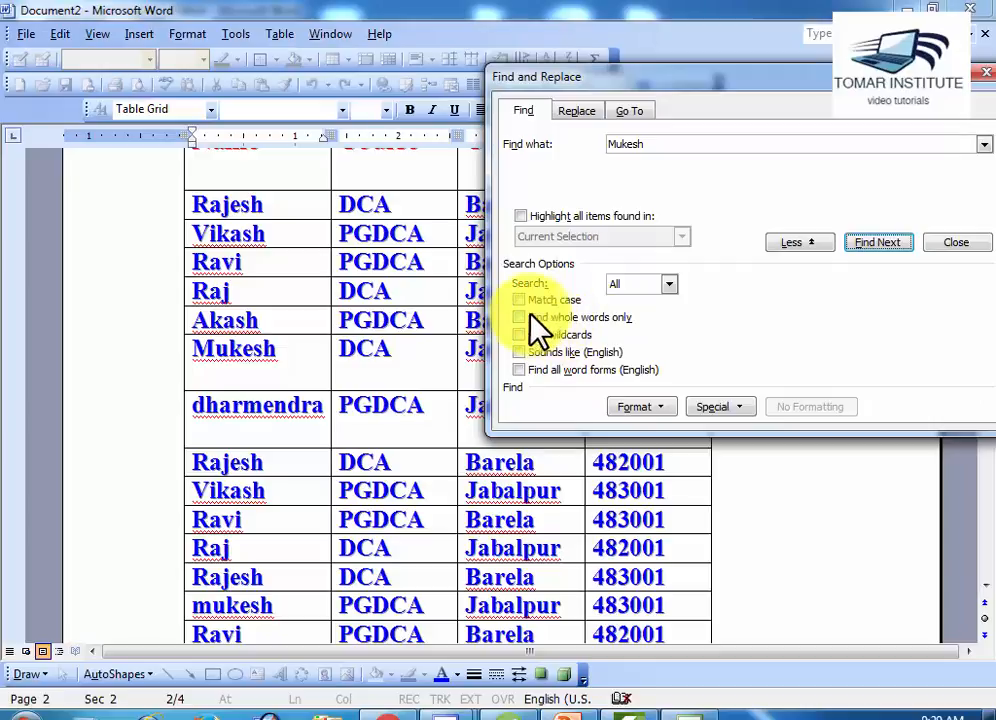
pyautogui.moveTo(651, 147); pyautogui.dragTo(596, 158)
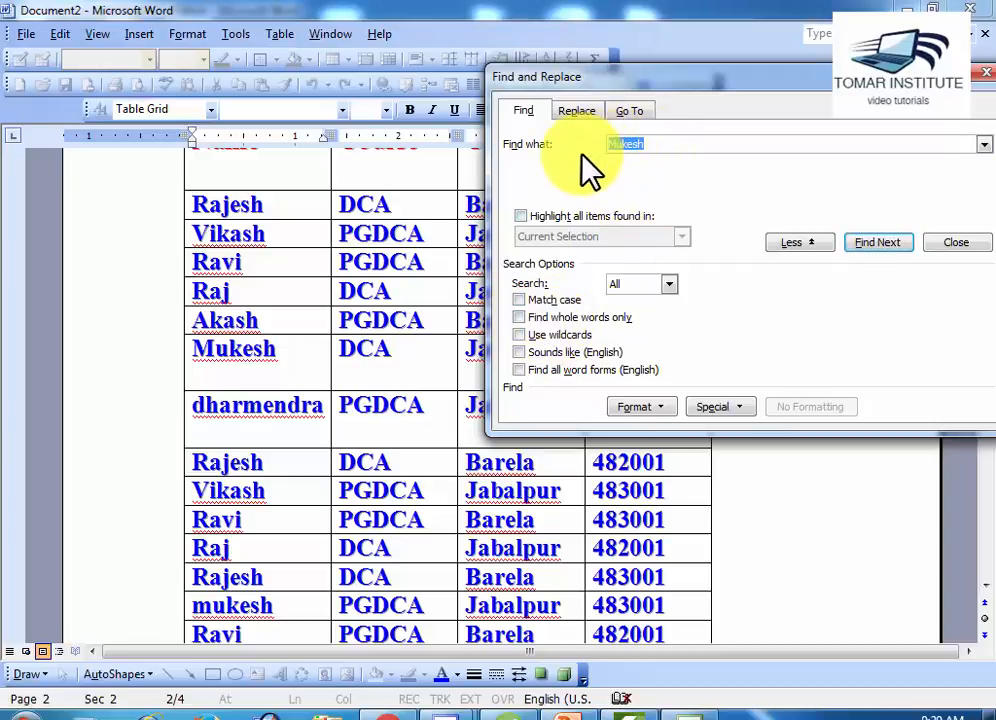
pyautogui.write('DCA')
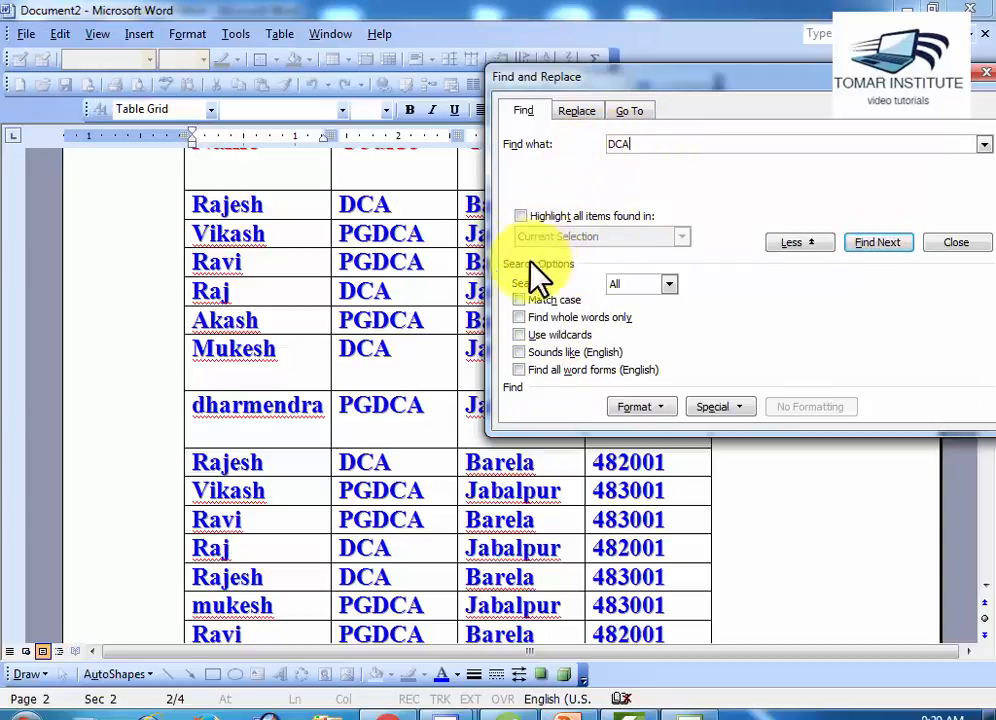
pyautogui.scroll(2, 390, 270)
pyautogui.click(342, 247)
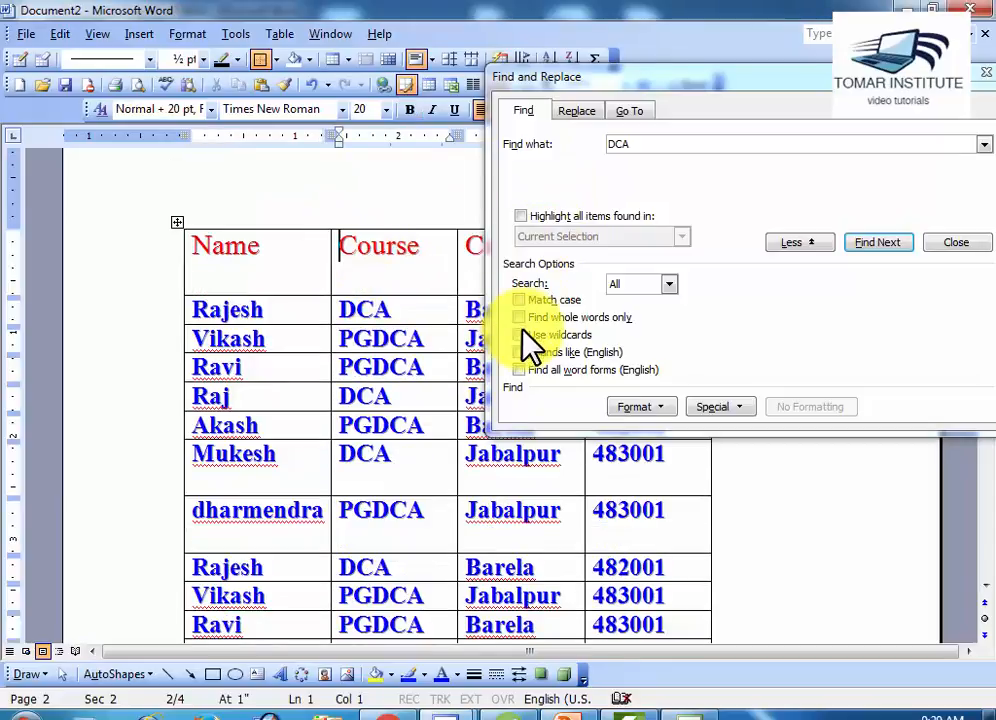
# - Find seven successive occurrences of DCA in the Course column, including those inside longer words
pyautogui.click(875, 245)
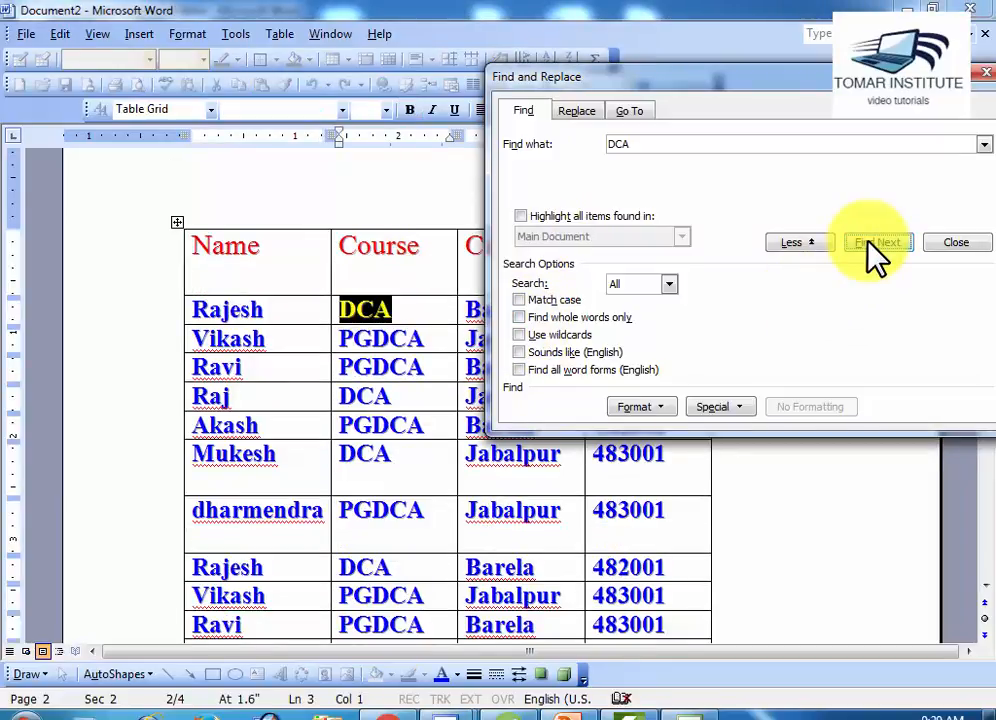
pyautogui.click(872, 250)
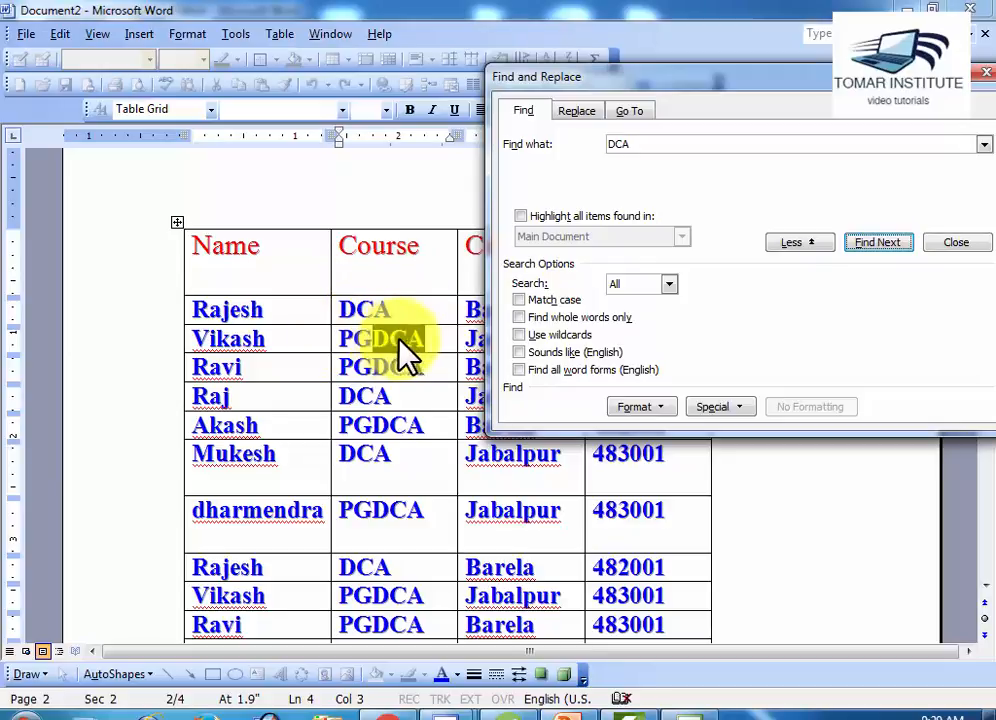
pyautogui.click(903, 249)
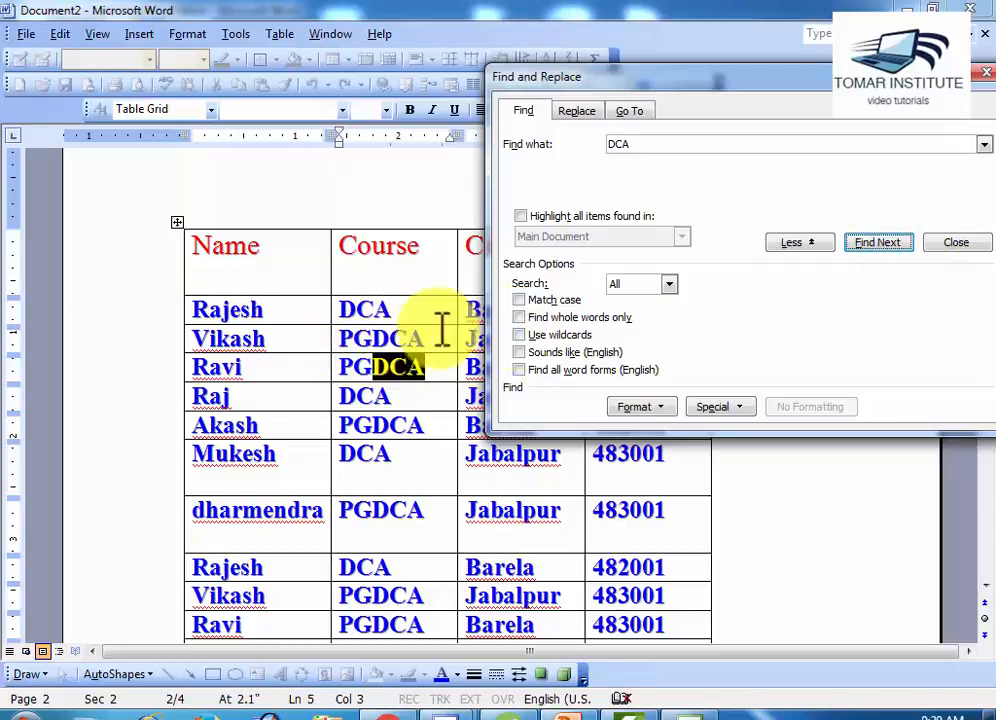
pyautogui.click(880, 244)
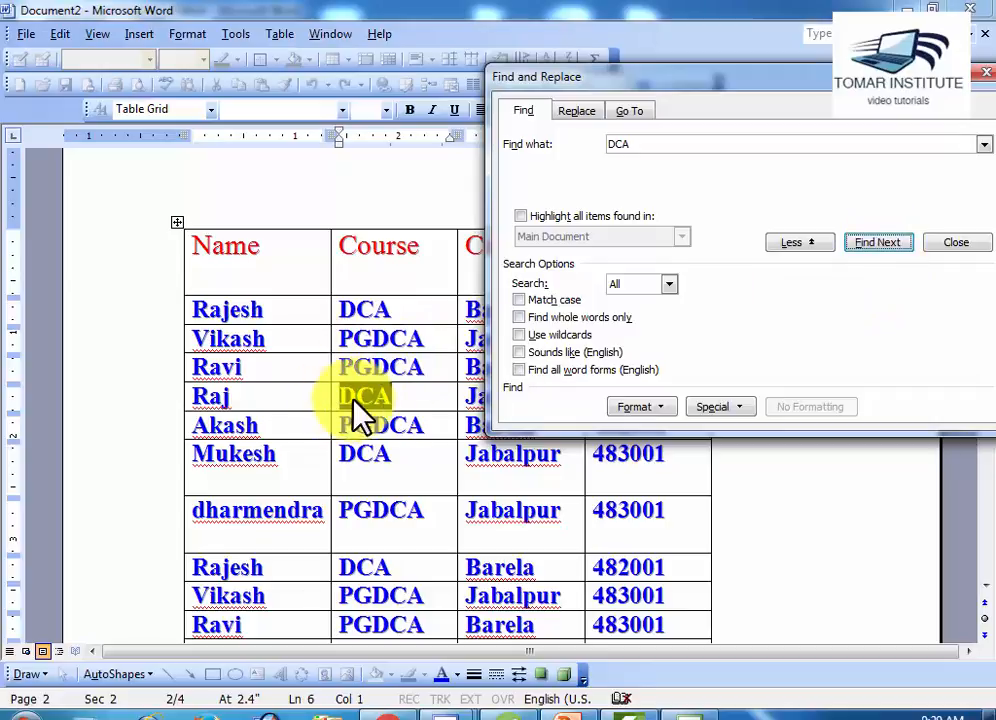
pyautogui.click(880, 245)
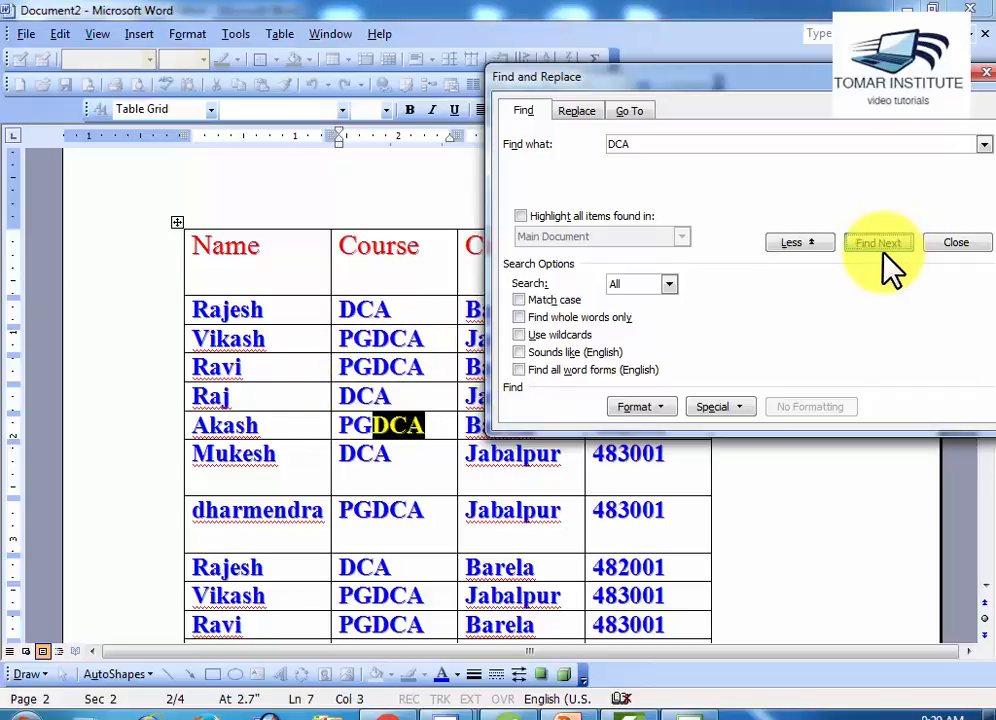
pyautogui.click(883, 250)
pyautogui.click(883, 250)
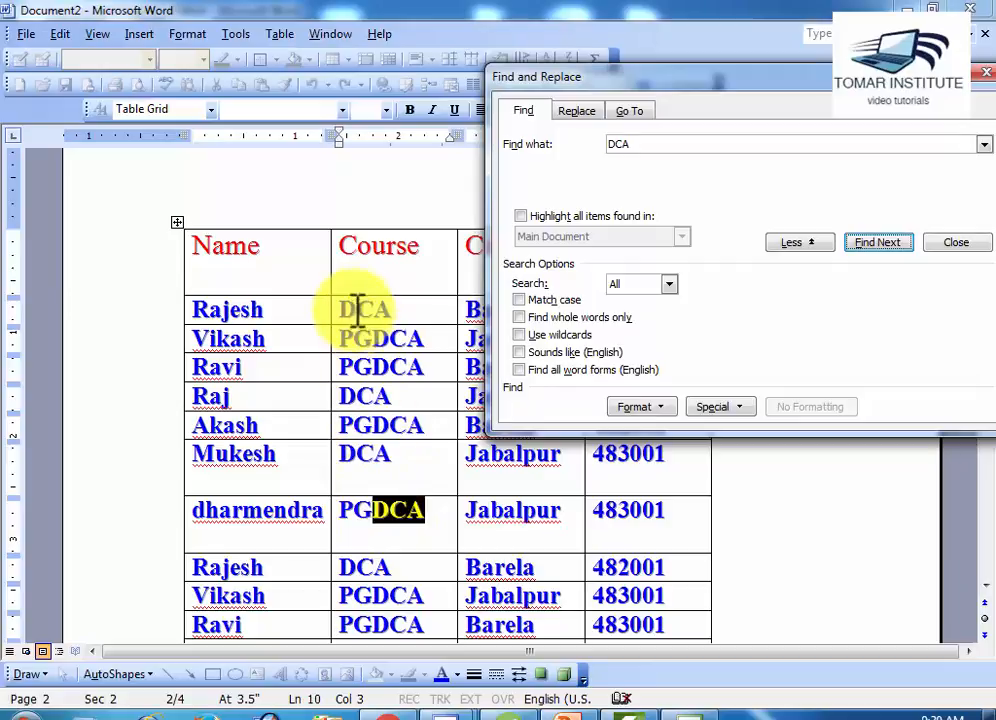
# - Place the cursor back before the Course heading and turn on Find whole words only for the DCA search
pyautogui.click(348, 257)
pyautogui.click(345, 250)
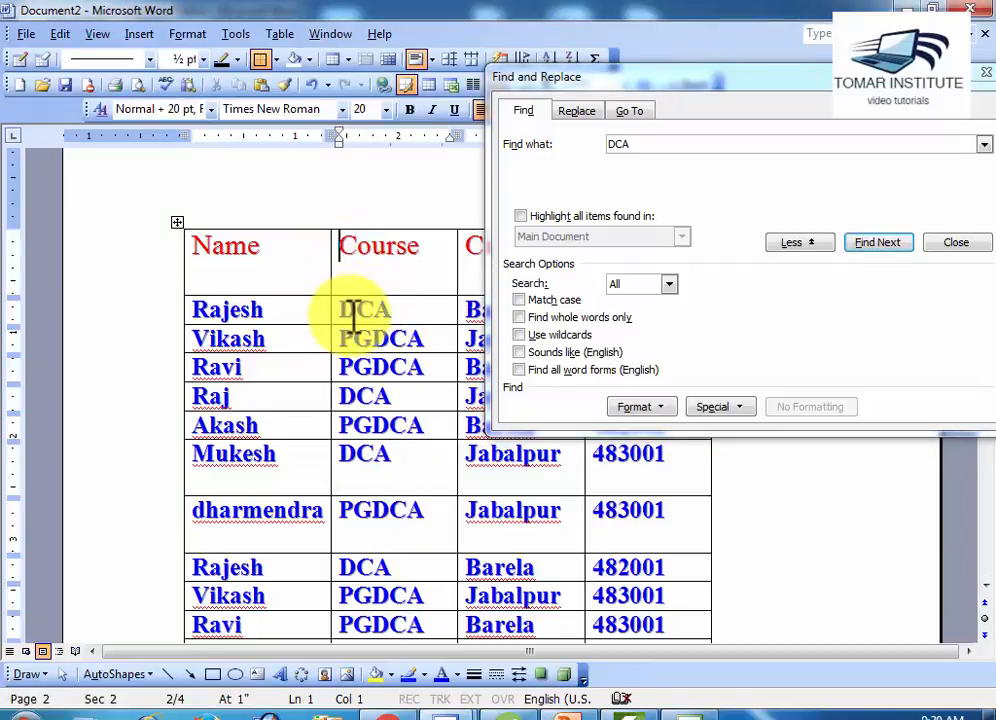
pyautogui.click(613, 142)
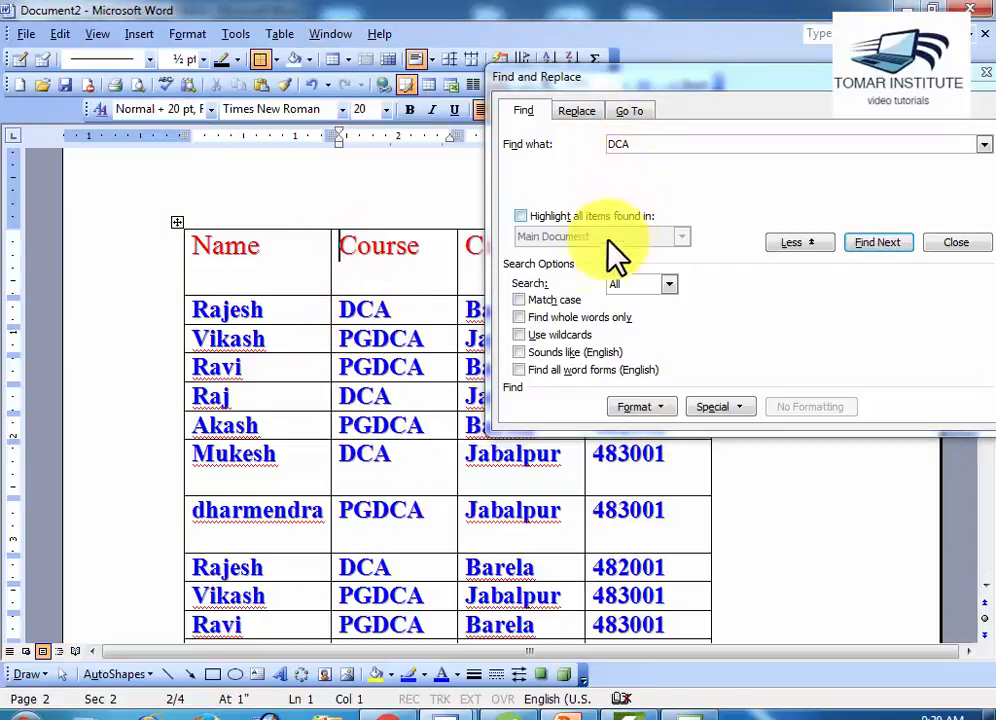
pyautogui.click(519, 318)
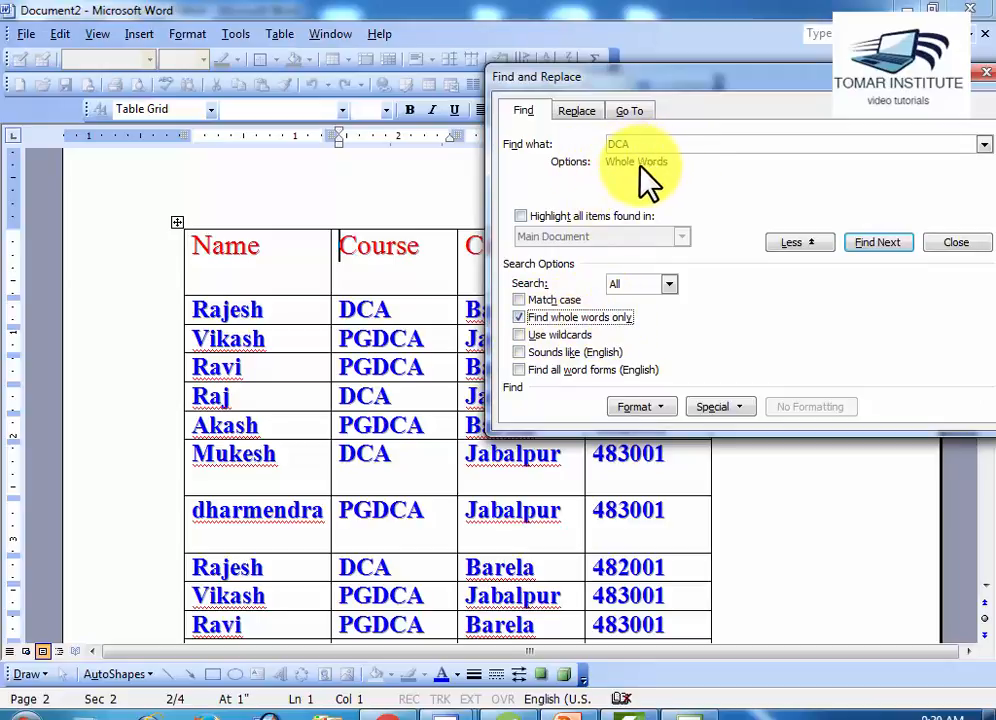
# - Find four successive whole-word occurrences of DCA in the Course column, and turn off Find whole words only
pyautogui.click(886, 249)
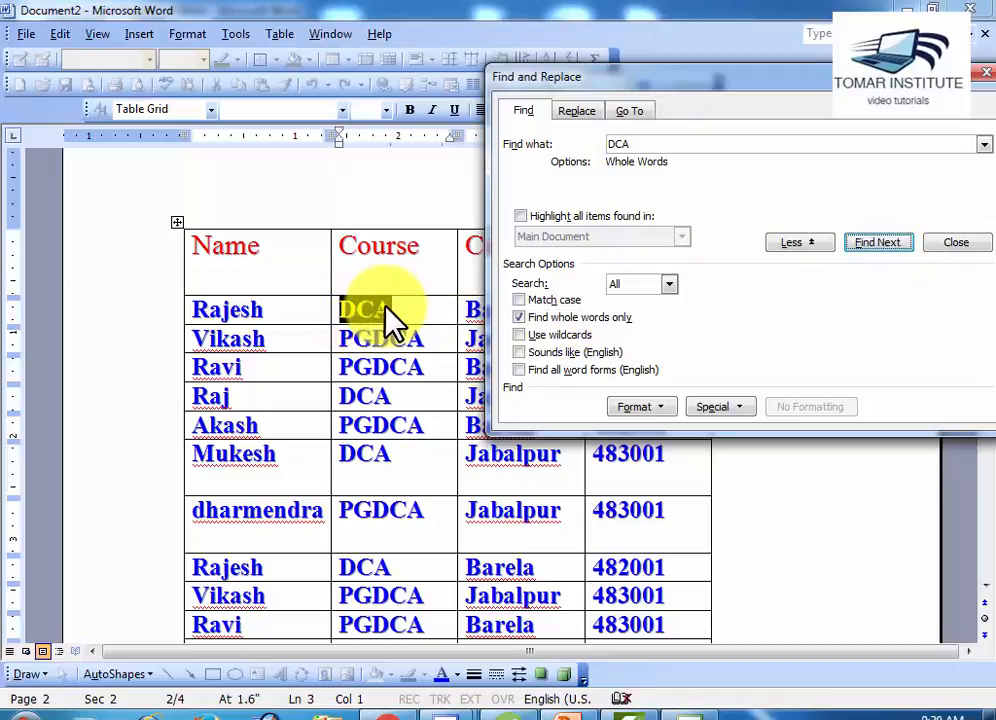
pyautogui.click(878, 245)
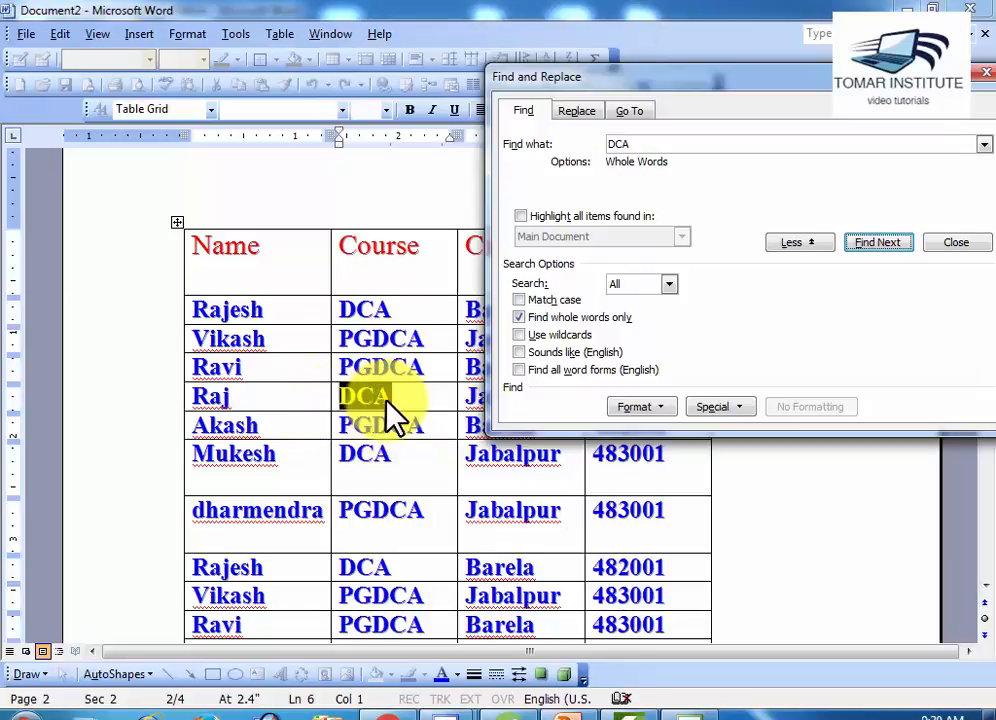
pyautogui.click(876, 245)
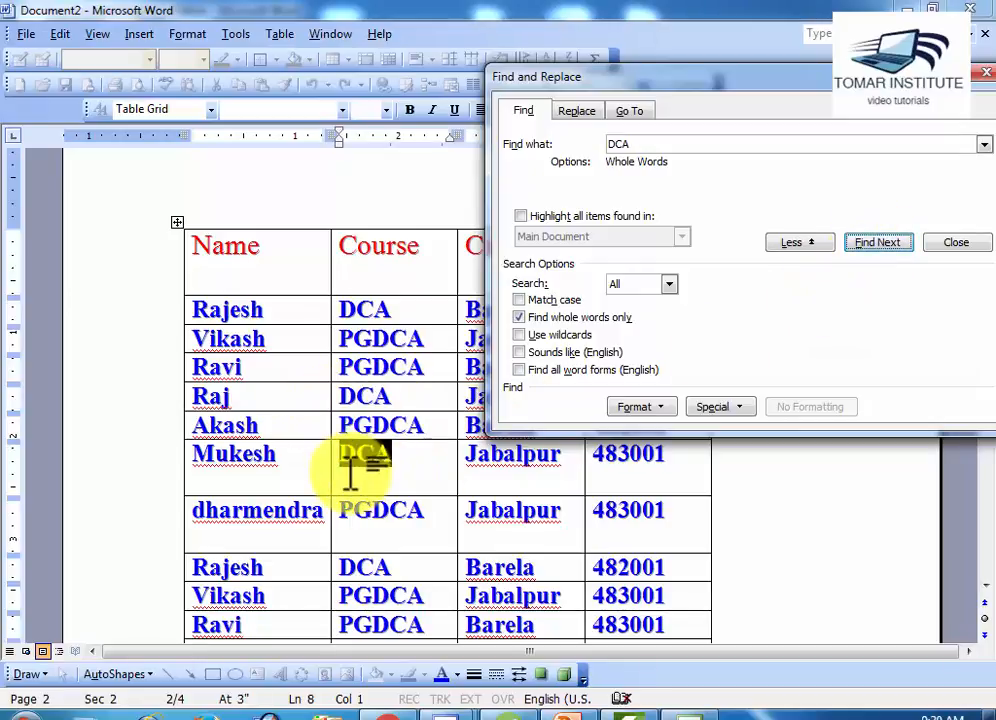
pyautogui.click(880, 243)
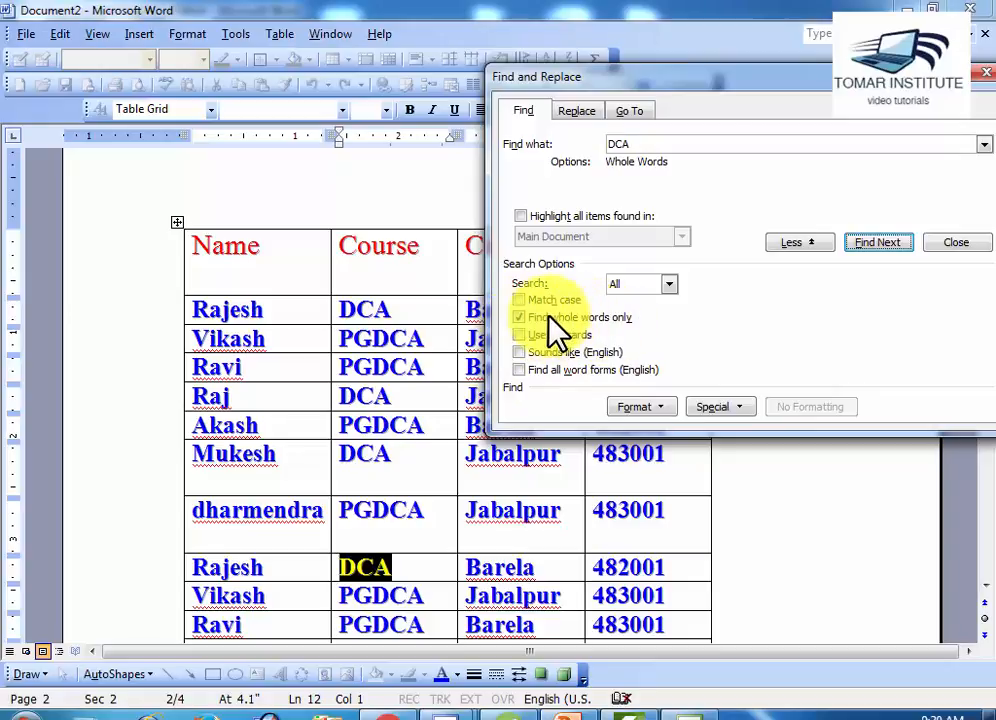
pyautogui.click(520, 317)
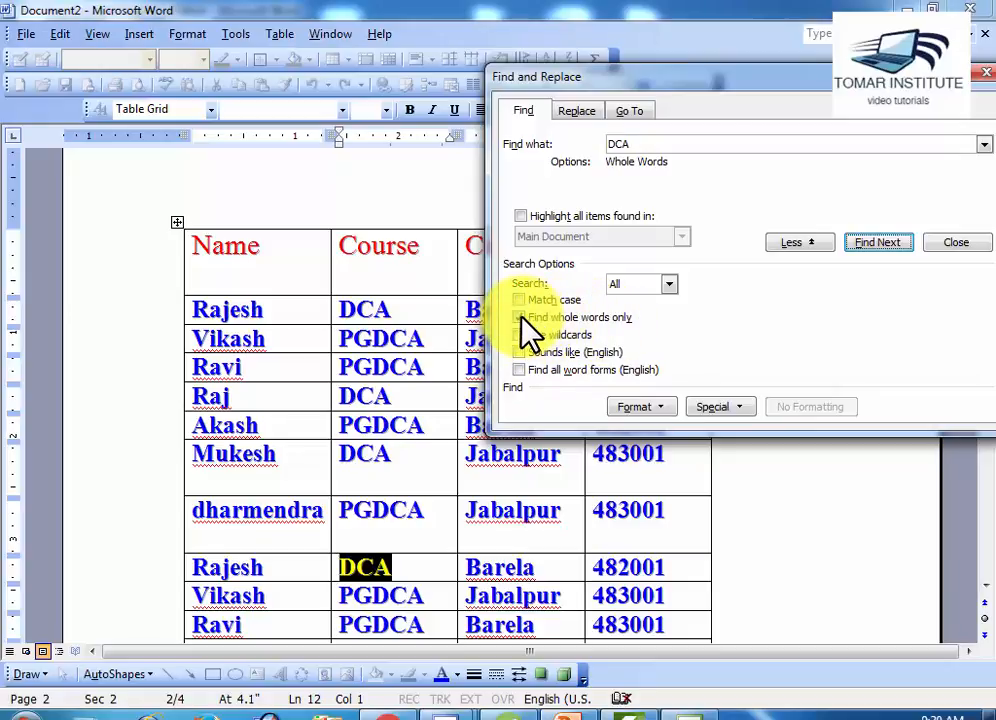
pyautogui.click(521, 318)
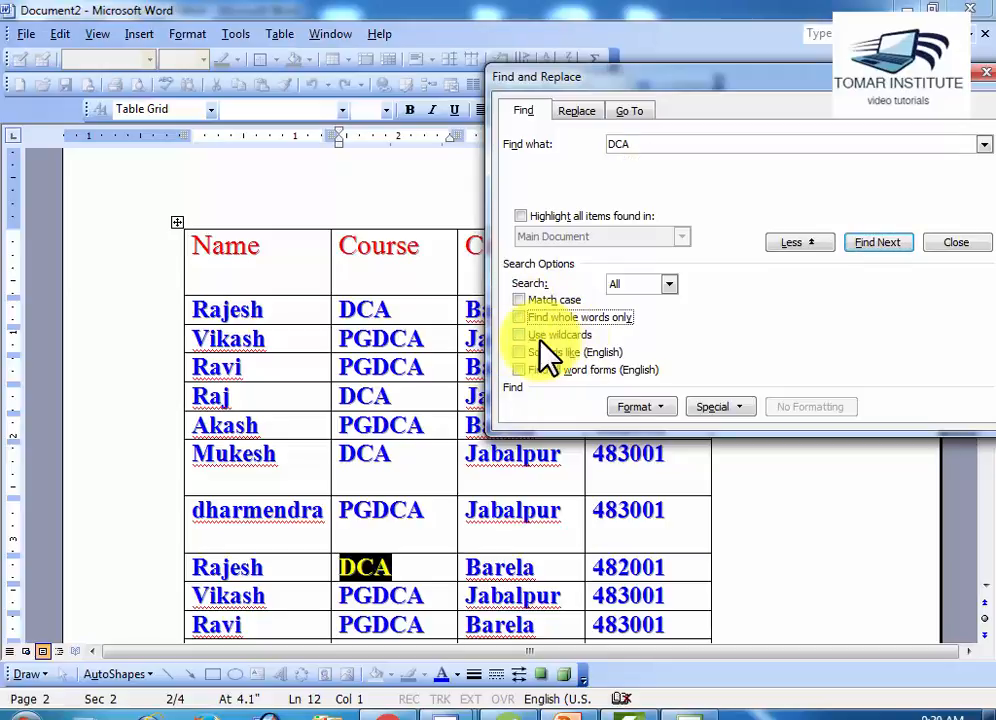
# - Add the wildcard characters * and ?, spaced apart on one line, below the end of the table on page 3
pyautogui.scroll(-12, 422, 527)
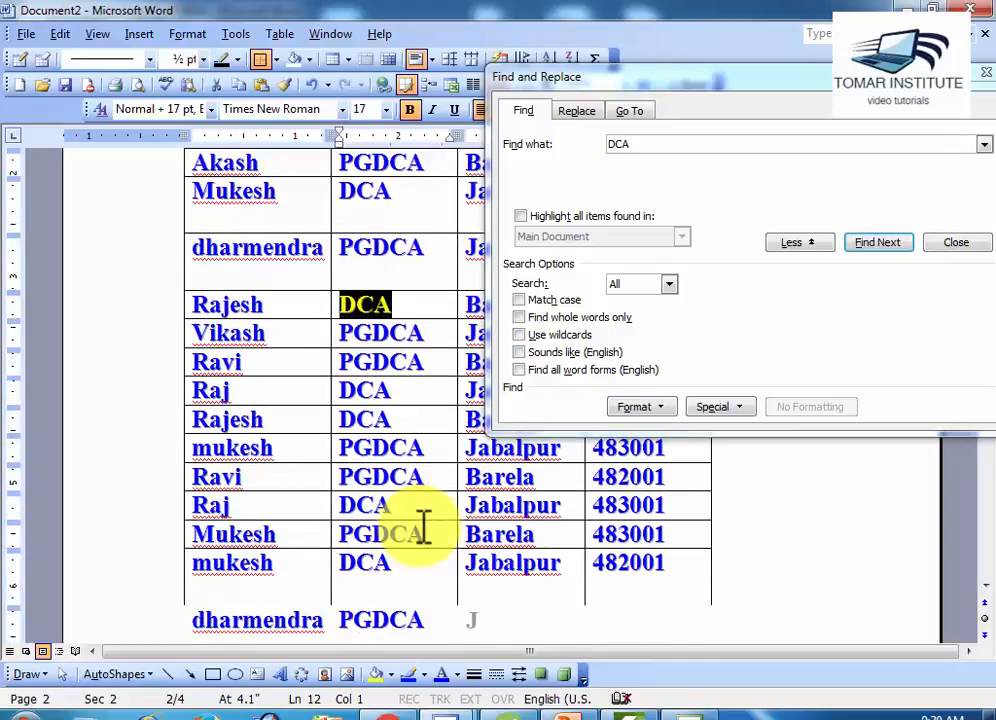
pyautogui.scroll(-3, 422, 527)
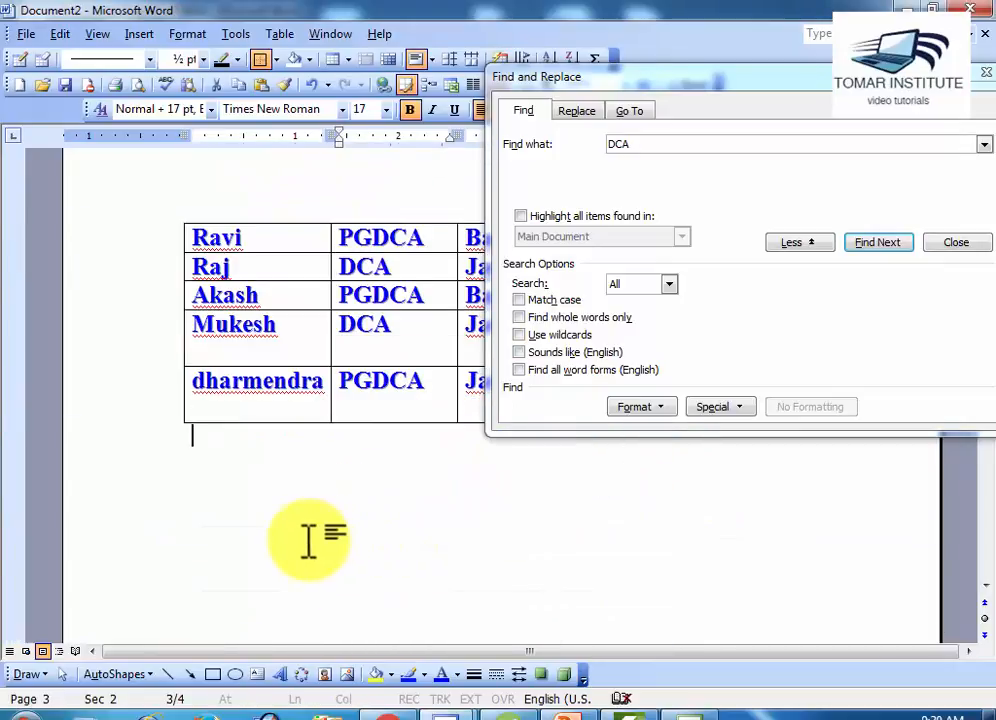
pyautogui.doubleClick(344, 560)
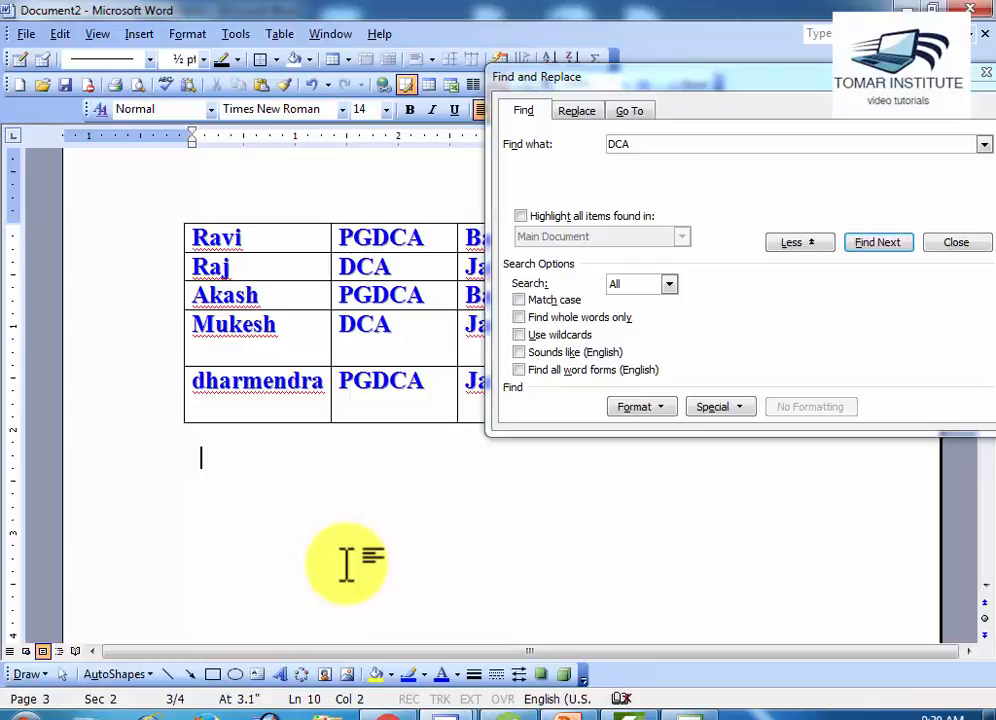
pyautogui.press('Return')
pyautogui.write('*           ?')
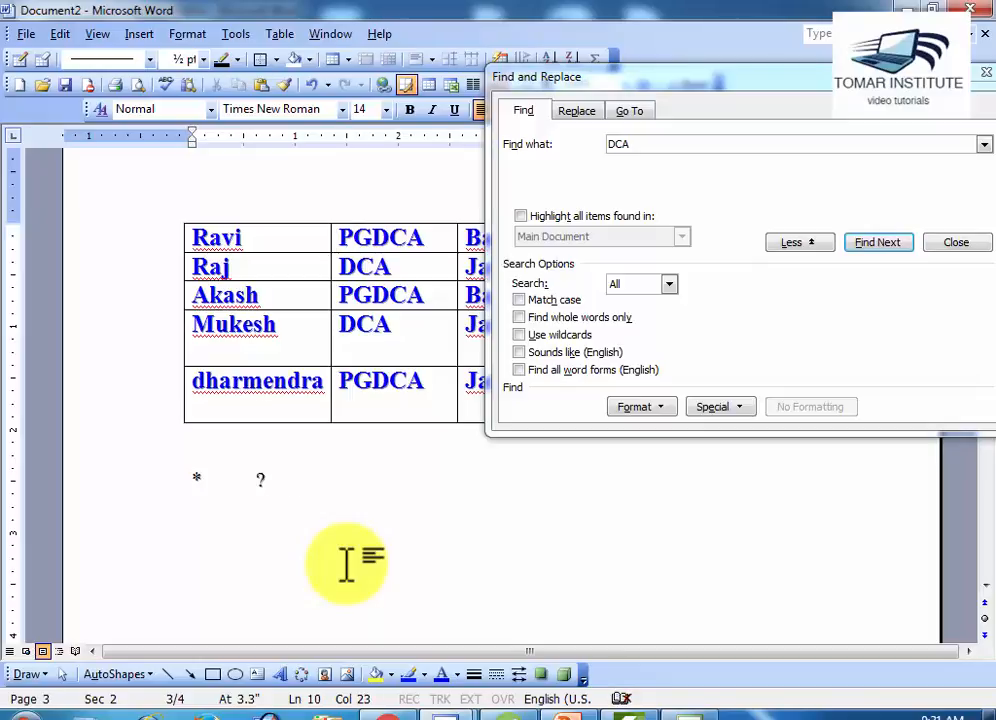
# - Add the sample words computer and collector on separate lines below the wildcard characters, leaving a blank line between them
pyautogui.doubleClick(443, 548)
pyautogui.write('compu')
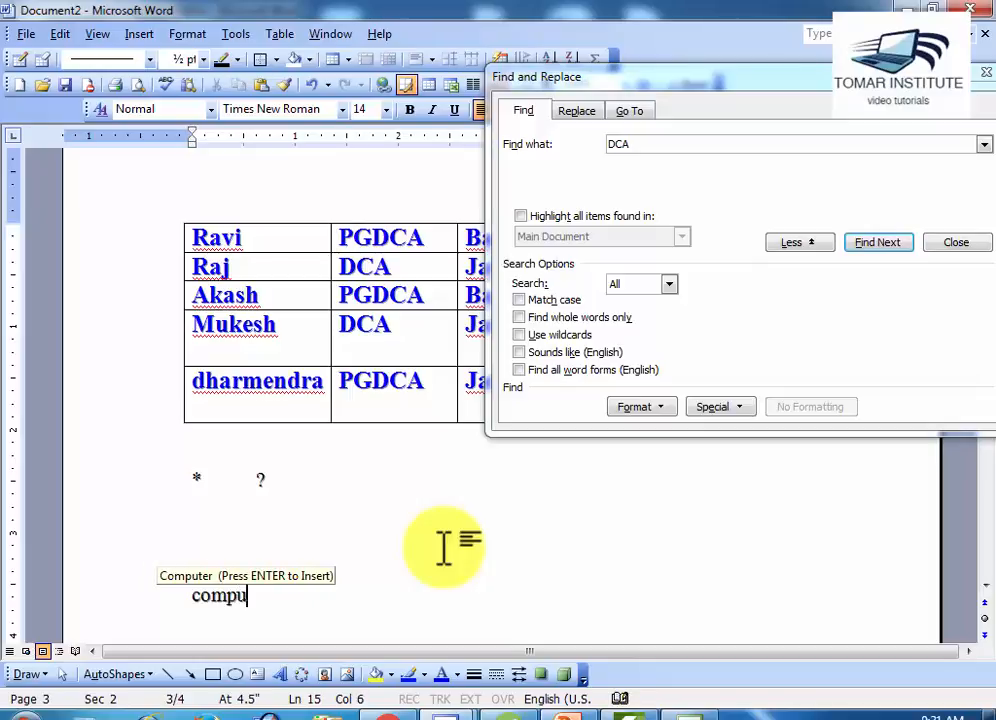
pyautogui.write('ter')
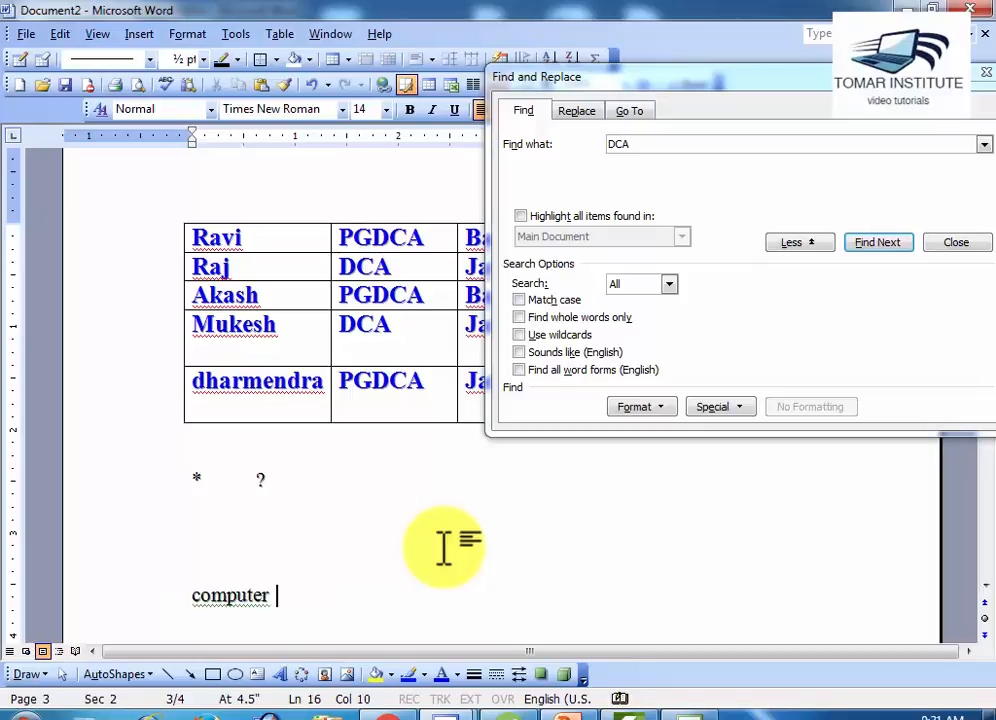
pyautogui.press('Return')
pyautogui.press('Return')
pyautogui.write('c')
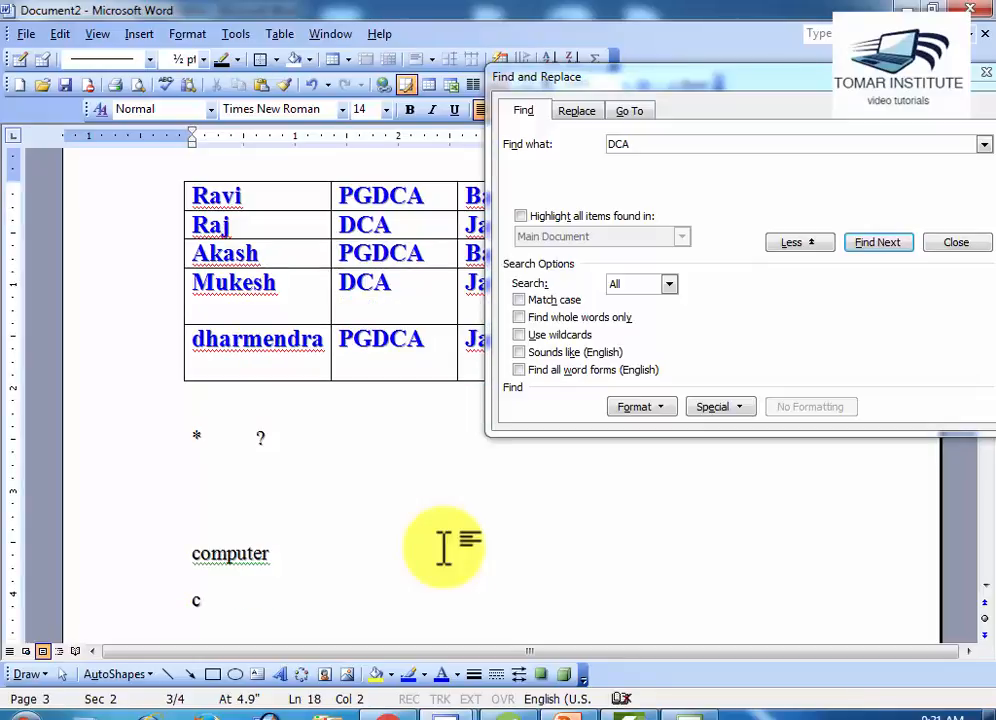
pyautogui.write('ollector')
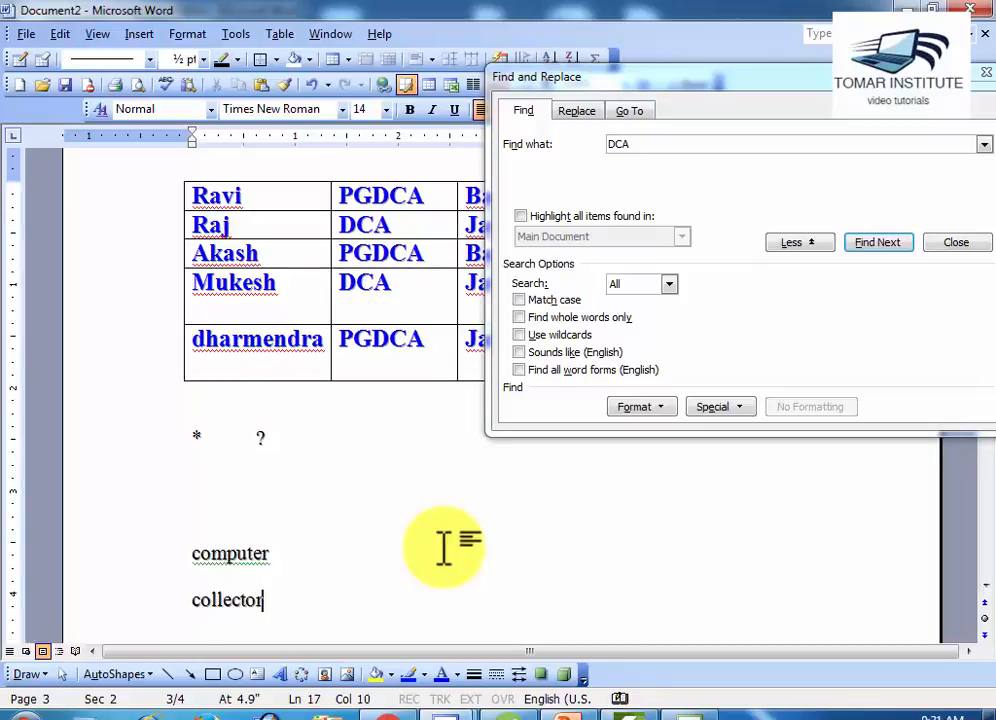
# - Add the sample words controller and cutter on separate, spaced lines below collector
pyautogui.press('Return')
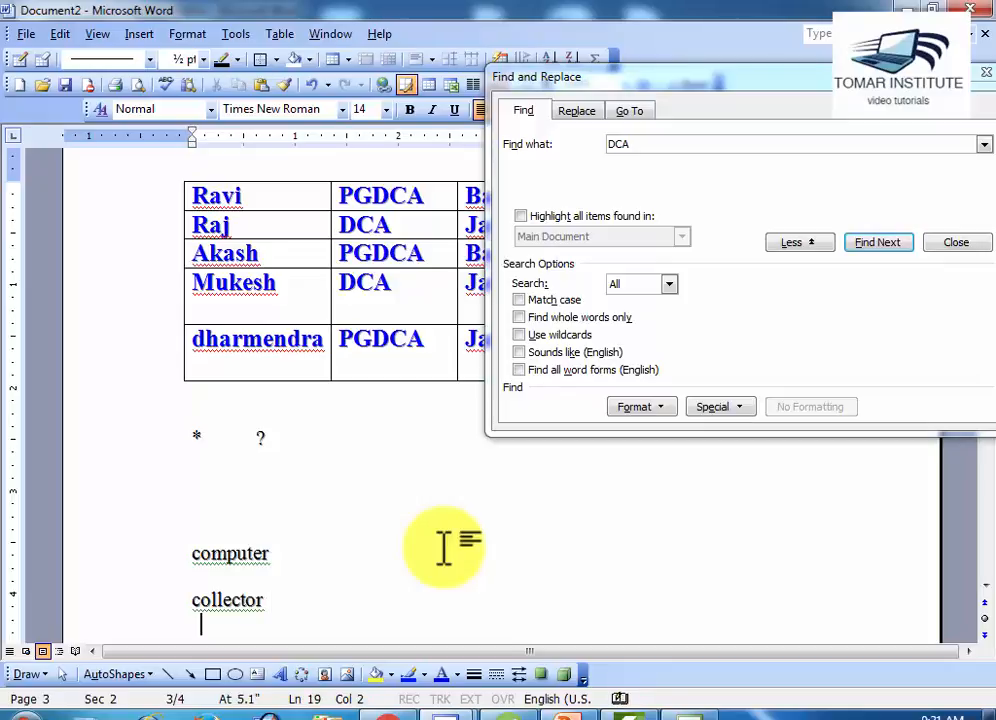
pyautogui.press('Return')
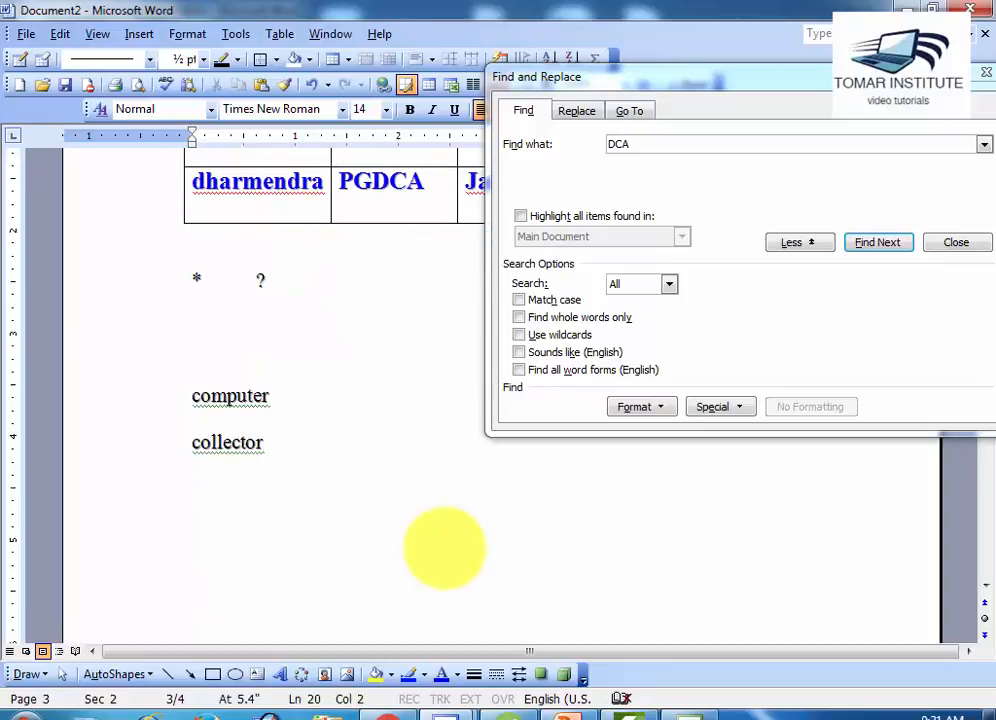
pyautogui.write('contro')
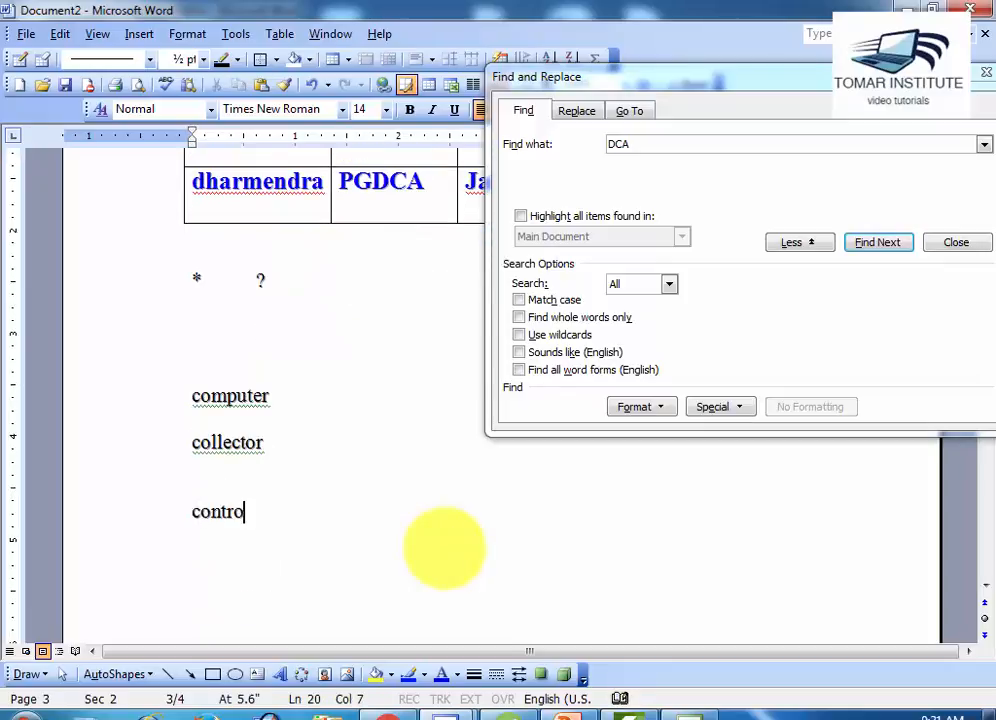
pyautogui.write('ller')
pyautogui.press('Return')
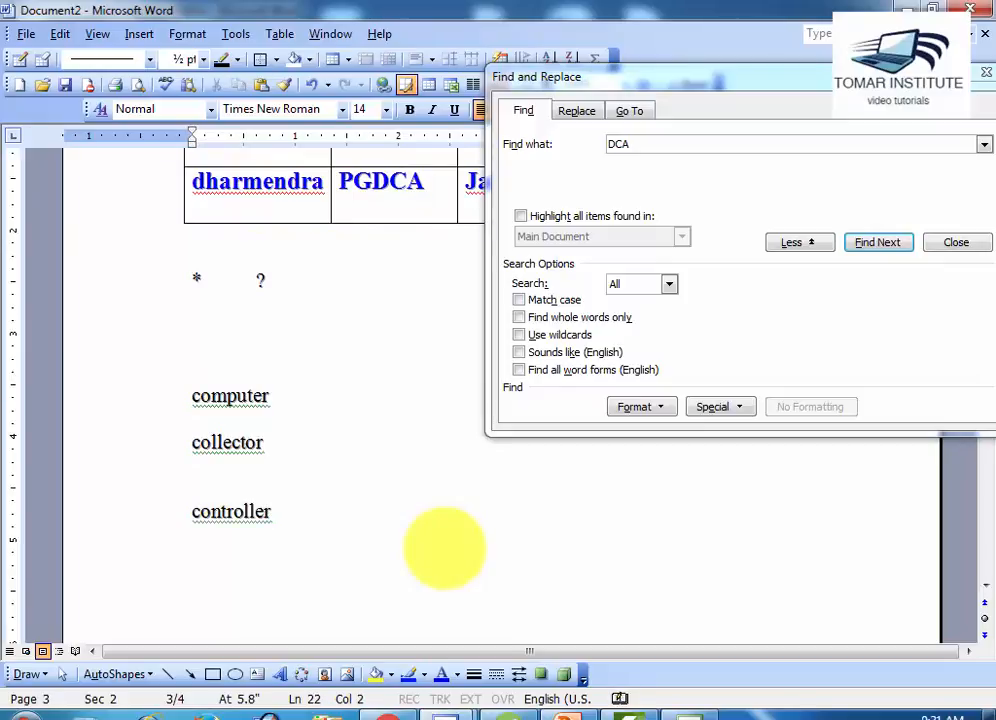
pyautogui.press('Return')
pyautogui.write('cutter')
pyautogui.press('Return')
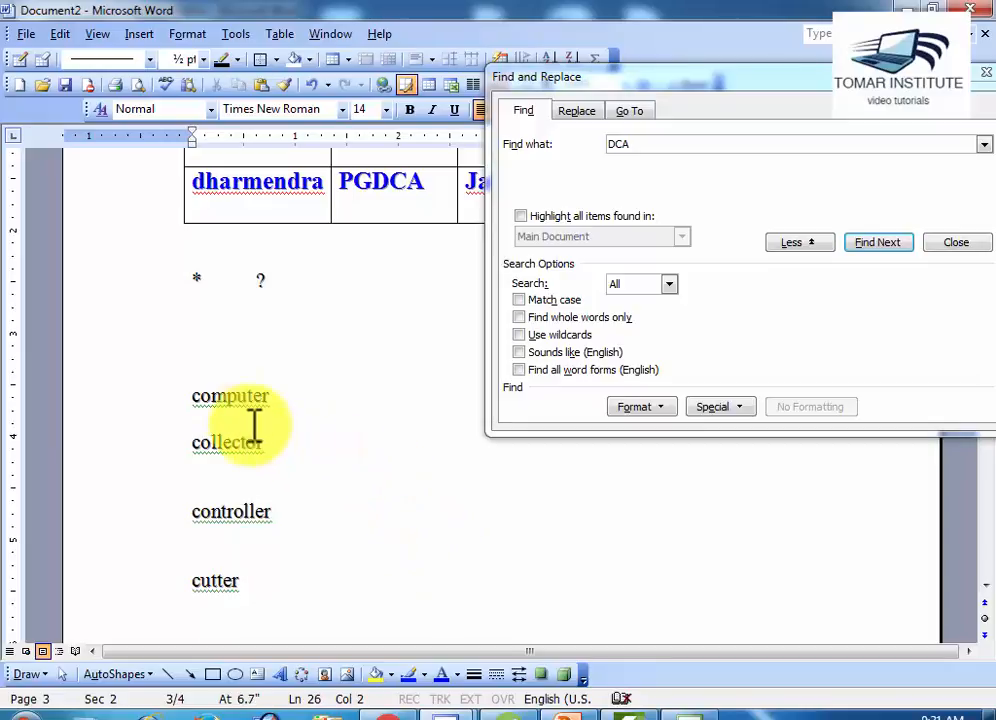
# - Compare the first and last letters of the sample words computer and collector
pyautogui.click(196, 396)
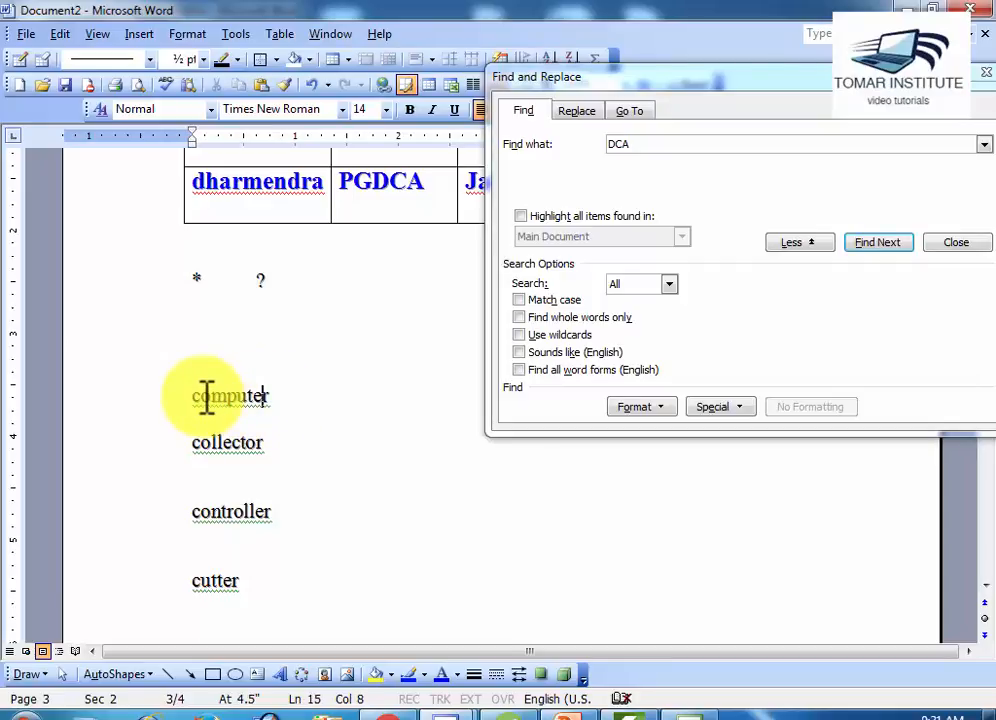
pyautogui.moveTo(206, 397); pyautogui.dragTo(195, 397)
pyautogui.click(267, 399)
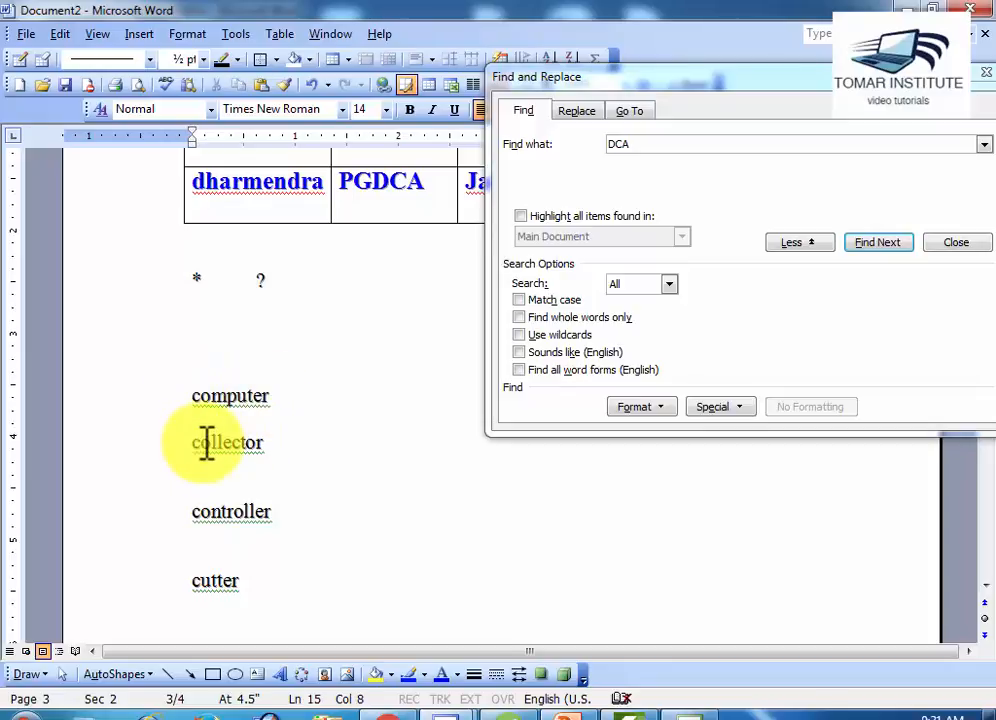
pyautogui.moveTo(201, 443); pyautogui.dragTo(192, 443)
pyautogui.click(262, 446)
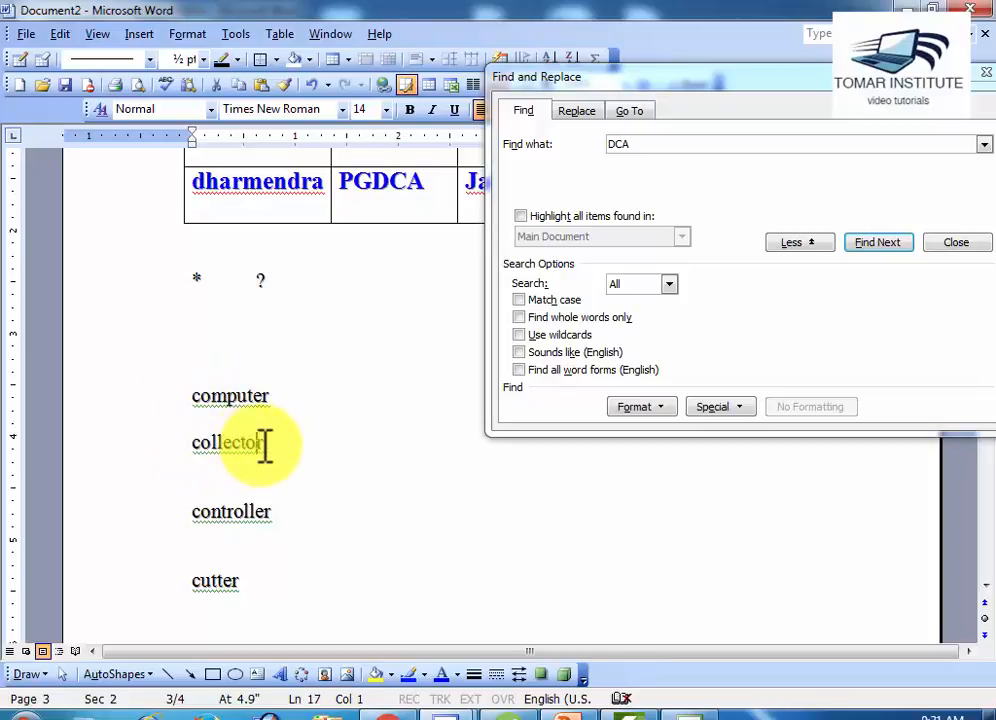
# - Compare the first and last letters of the sample words controller and cutter
pyautogui.moveTo(262, 446); pyautogui.dragTo(267, 444)
pyautogui.moveTo(202, 517); pyautogui.dragTo(192, 518)
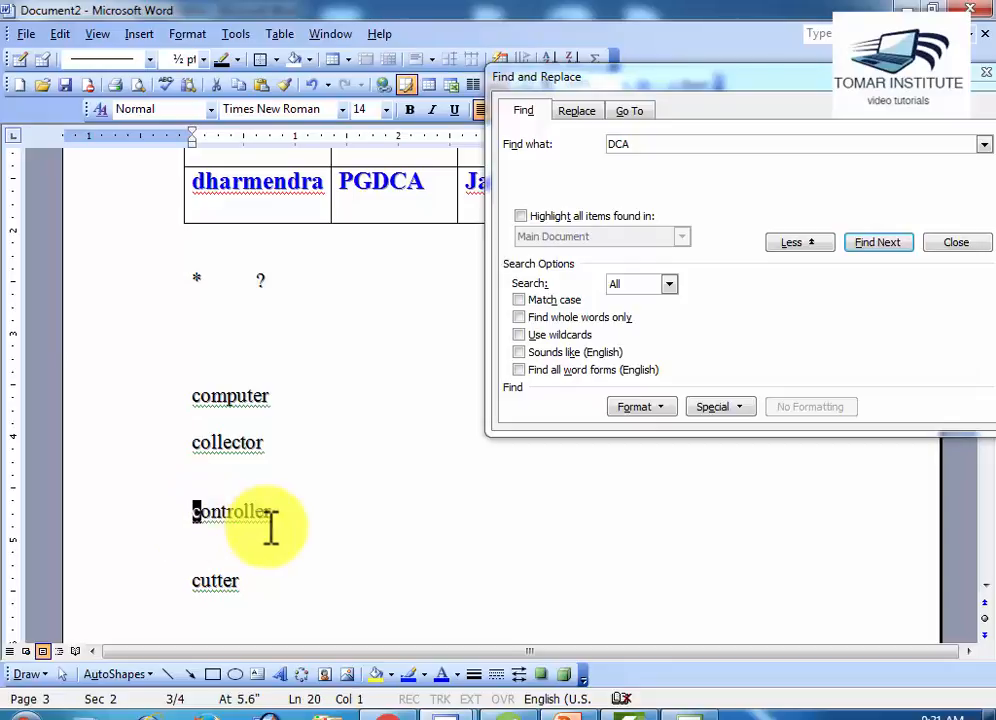
pyautogui.moveTo(275, 510); pyautogui.dragTo(256, 517)
pyautogui.click(199, 581)
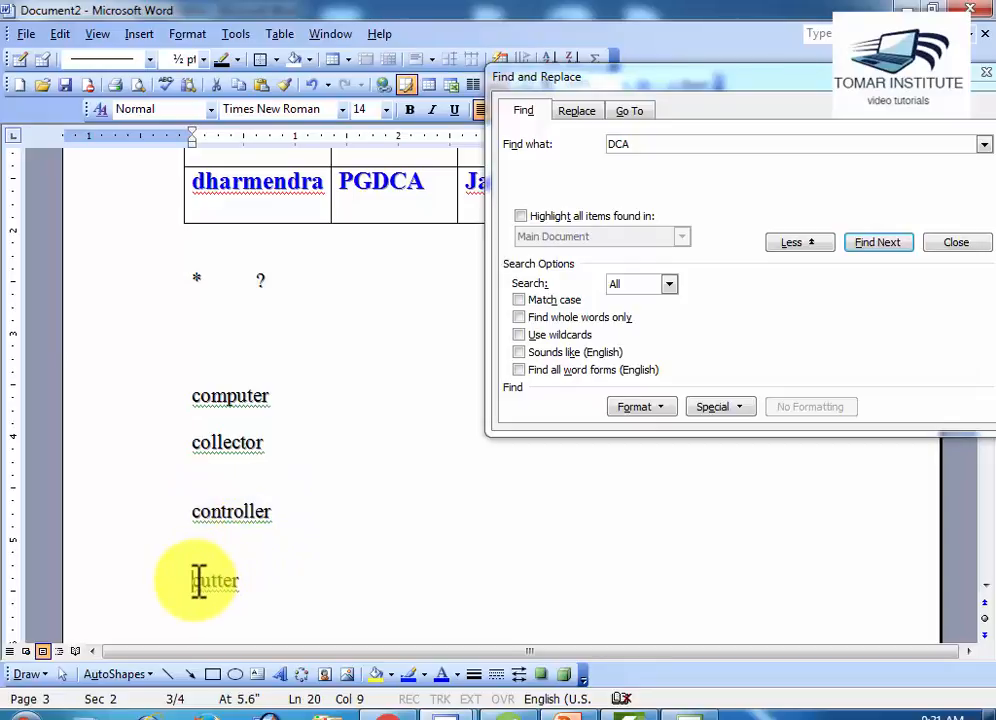
pyautogui.click(233, 582)
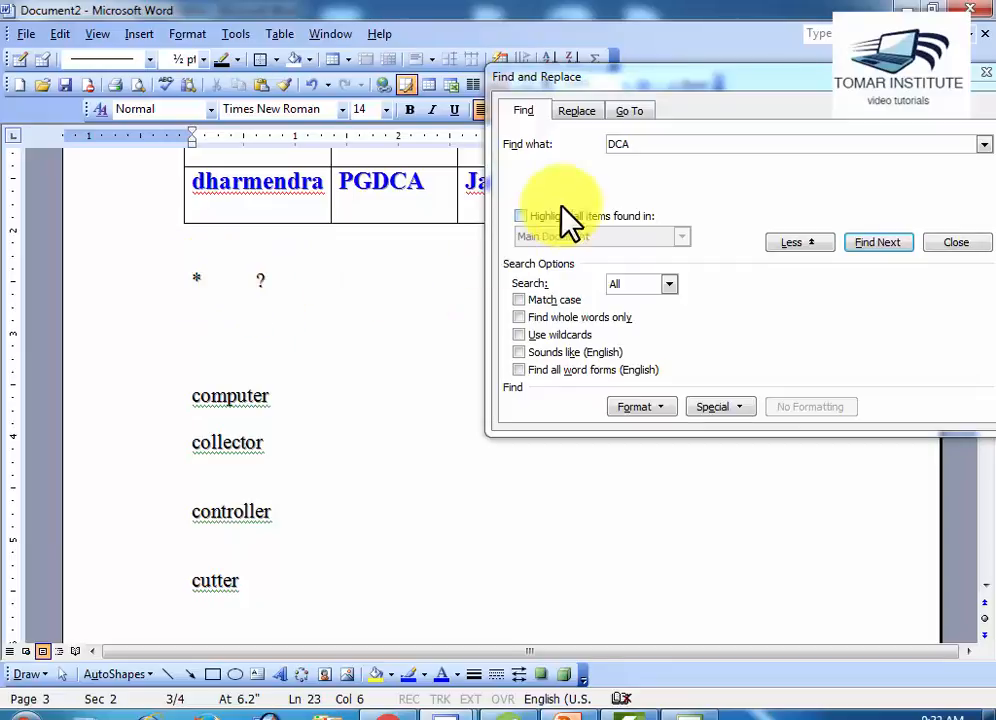
# - Set the search text to c*r and enable the Use wildcards option
pyautogui.click(639, 146)
pyautogui.moveTo(643, 141); pyautogui.dragTo(605, 141)
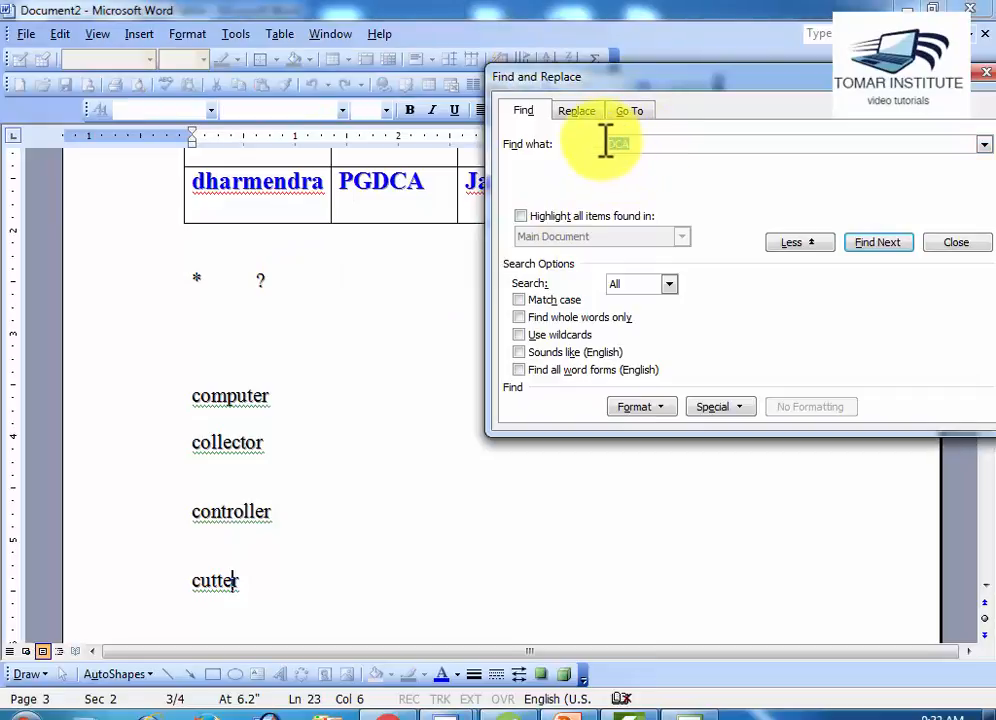
pyautogui.write('c')
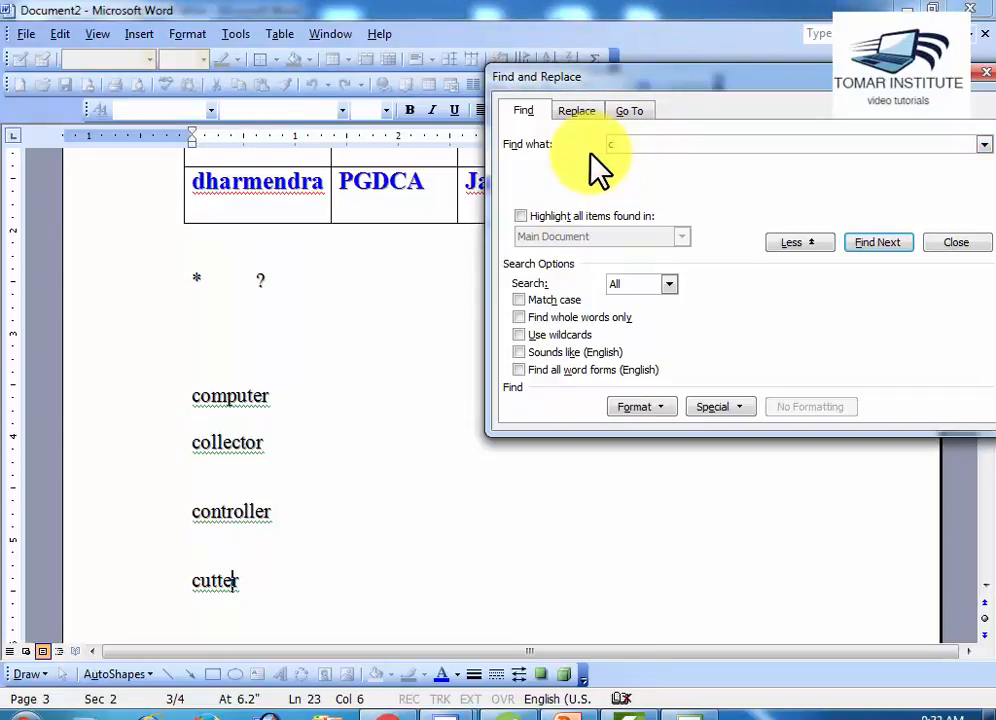
pyautogui.write('*')
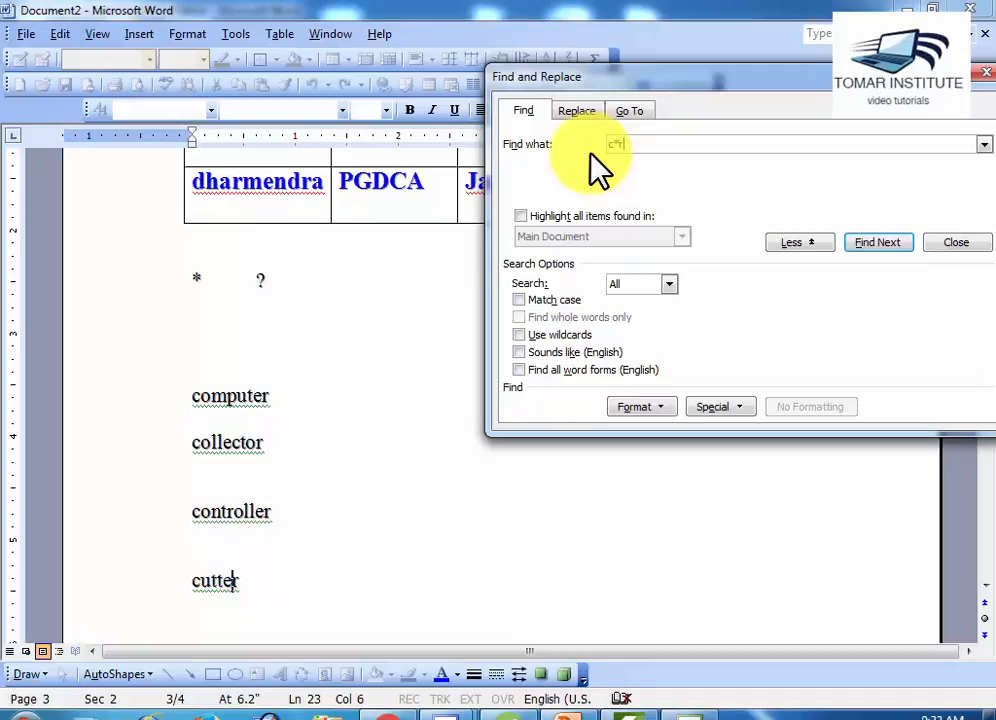
pyautogui.write('r')
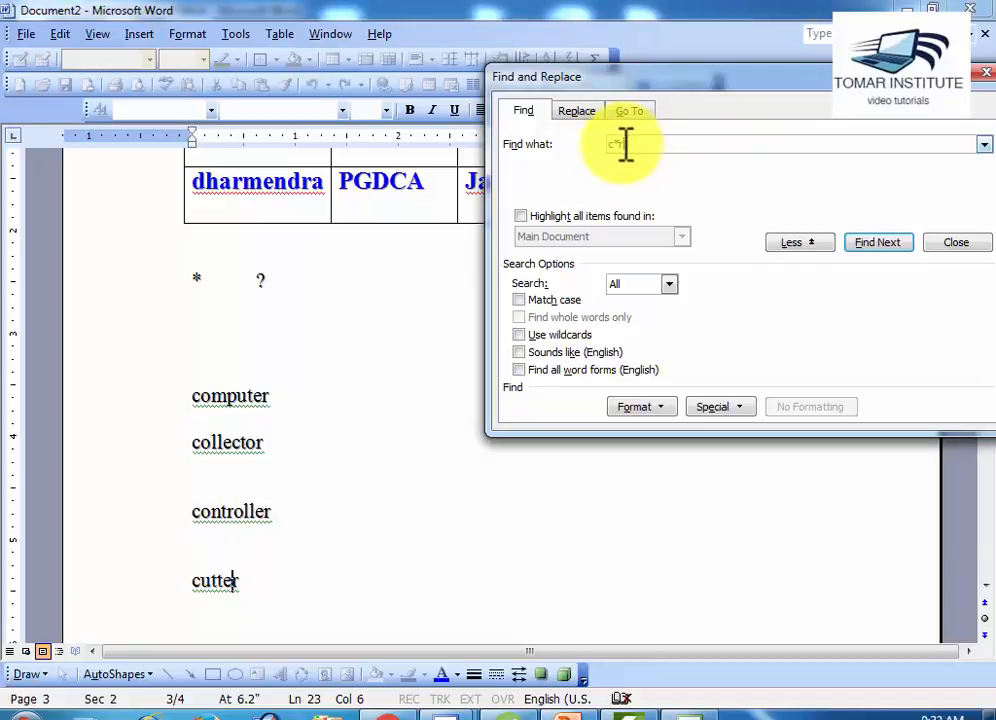
pyautogui.click(520, 335)
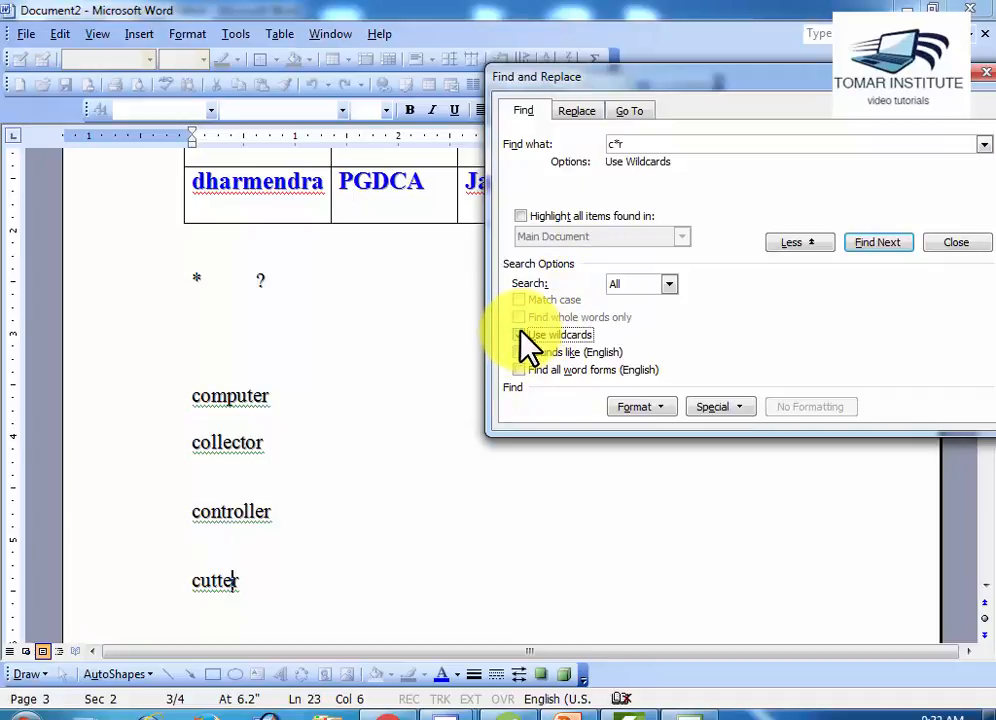
pyautogui.click(520, 334)
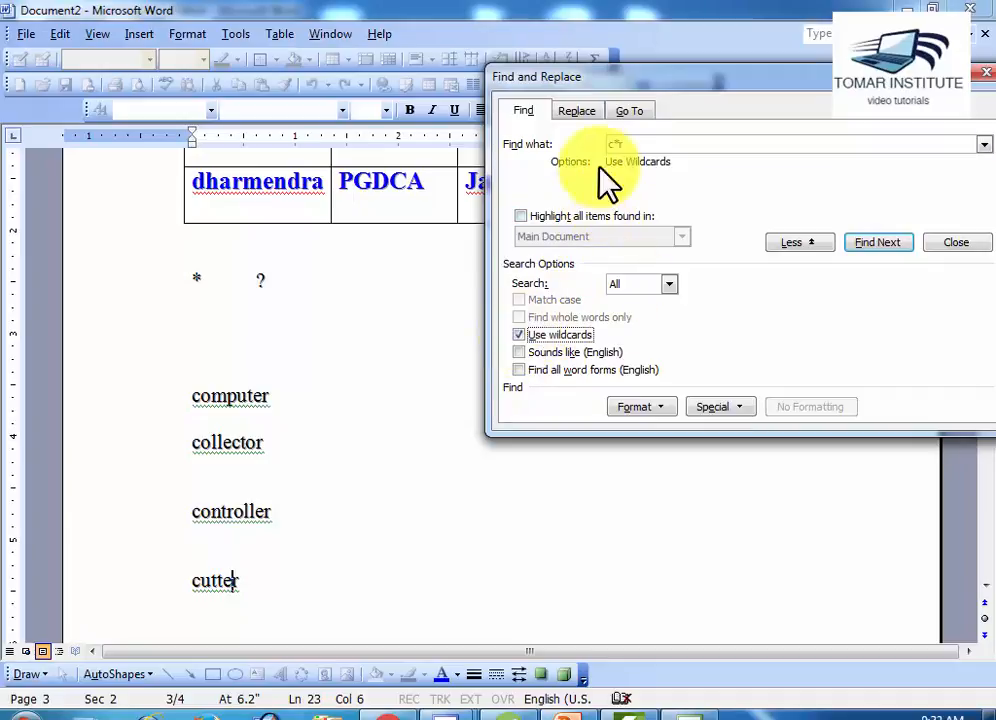
# - Starting from computer, step through the c*r matches one after another down to the word cutter
pyautogui.click(193, 398)
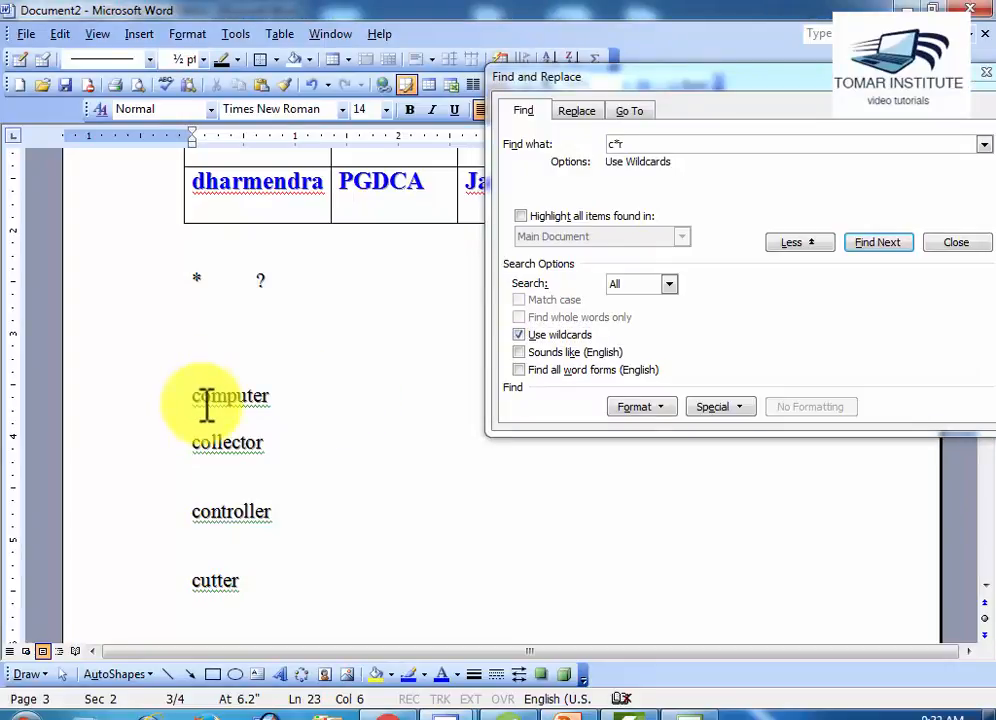
pyautogui.click(194, 397)
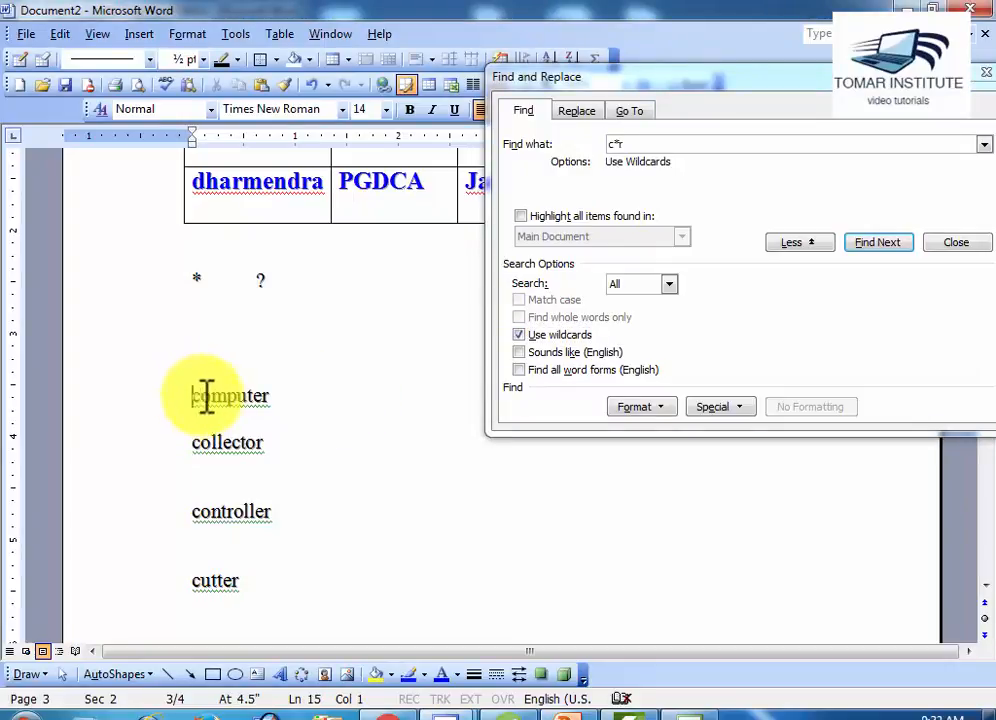
pyautogui.click(873, 245)
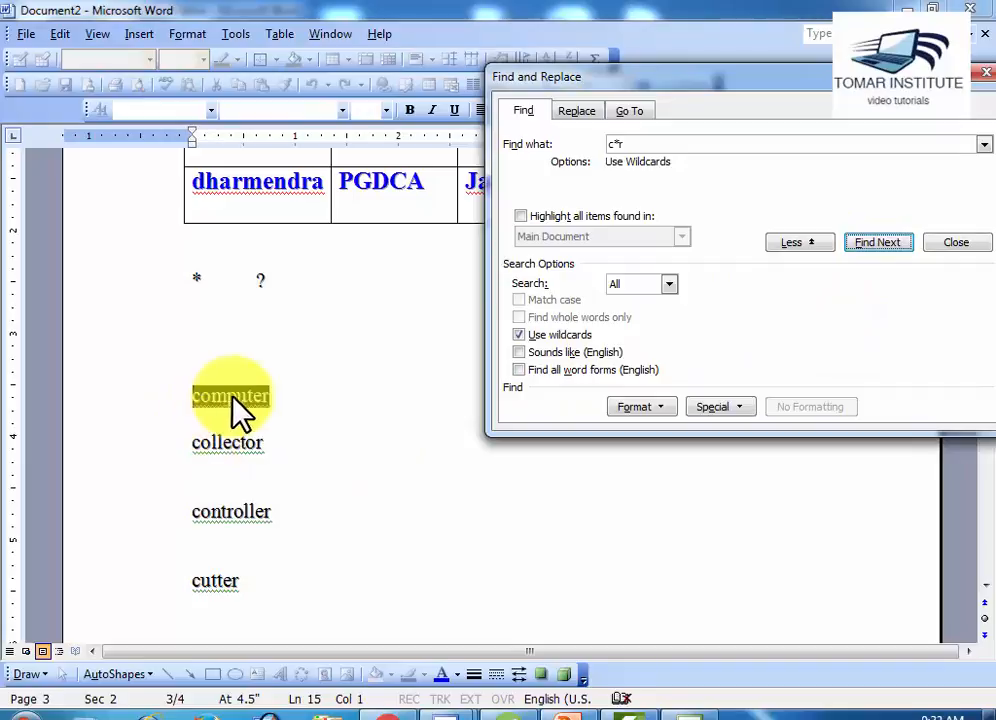
pyautogui.click(850, 245)
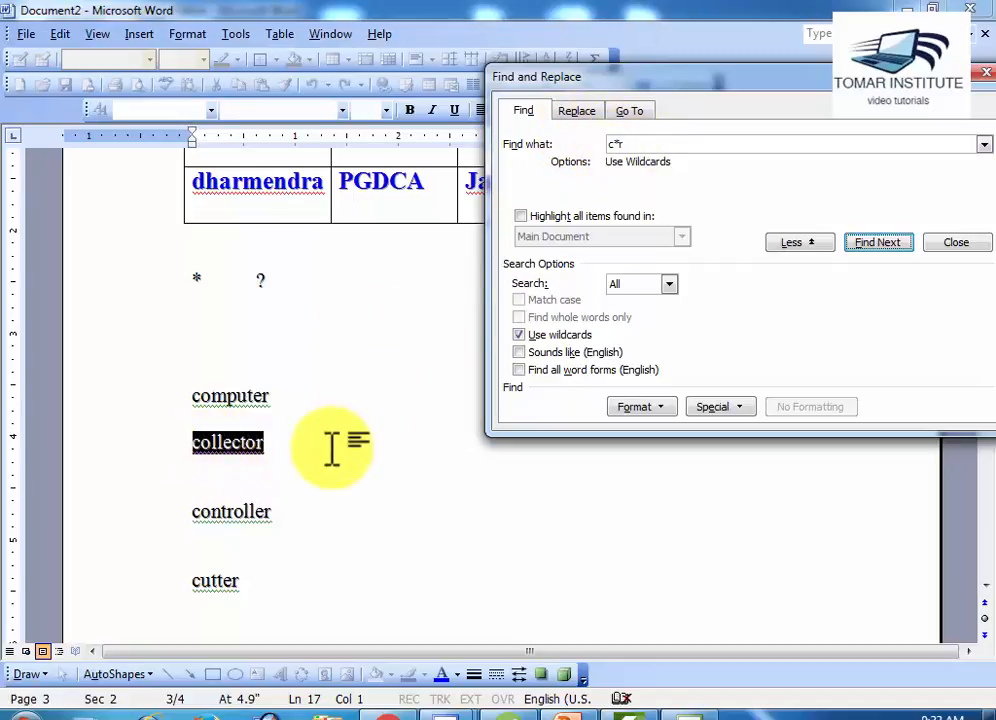
pyautogui.moveTo(706, 83); pyautogui.dragTo(561, 279)
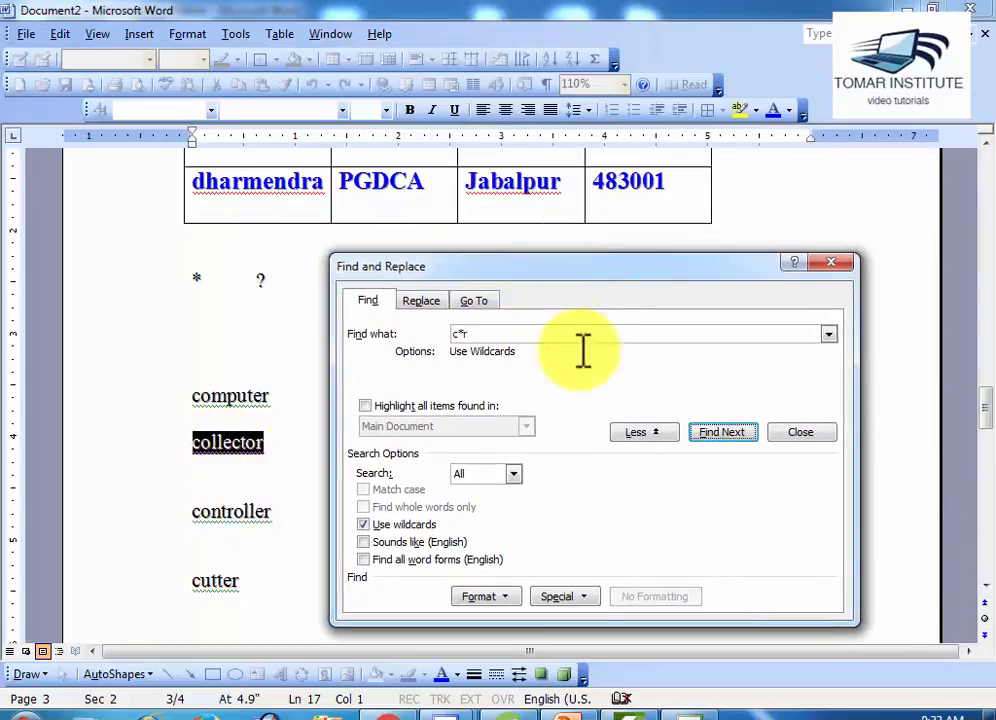
pyautogui.click(703, 437)
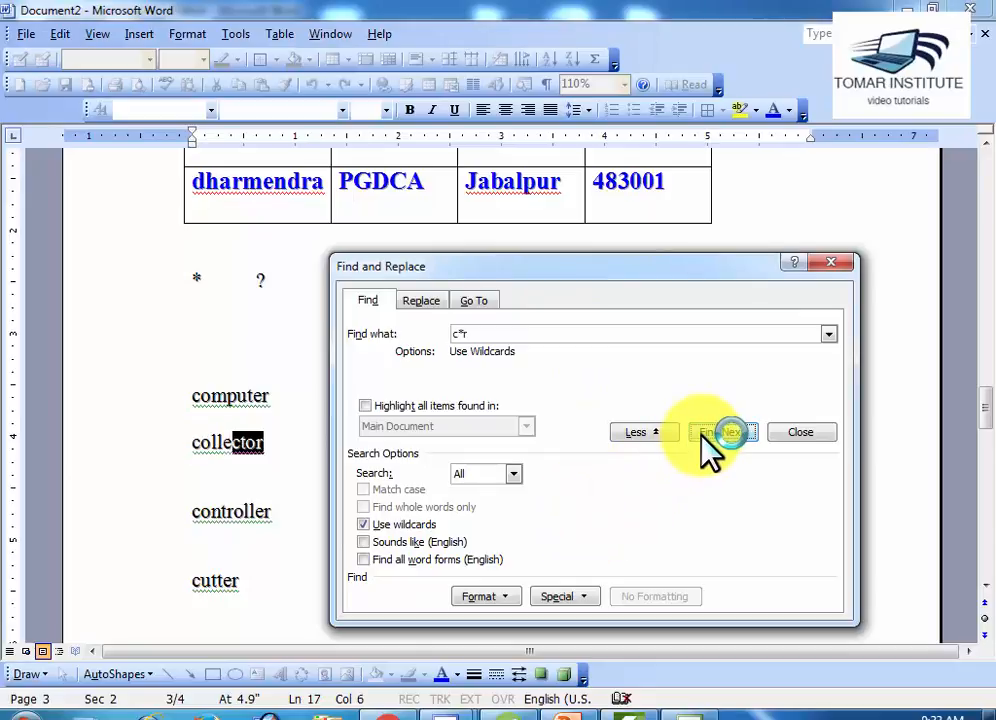
pyautogui.click(702, 437)
pyautogui.click(707, 450)
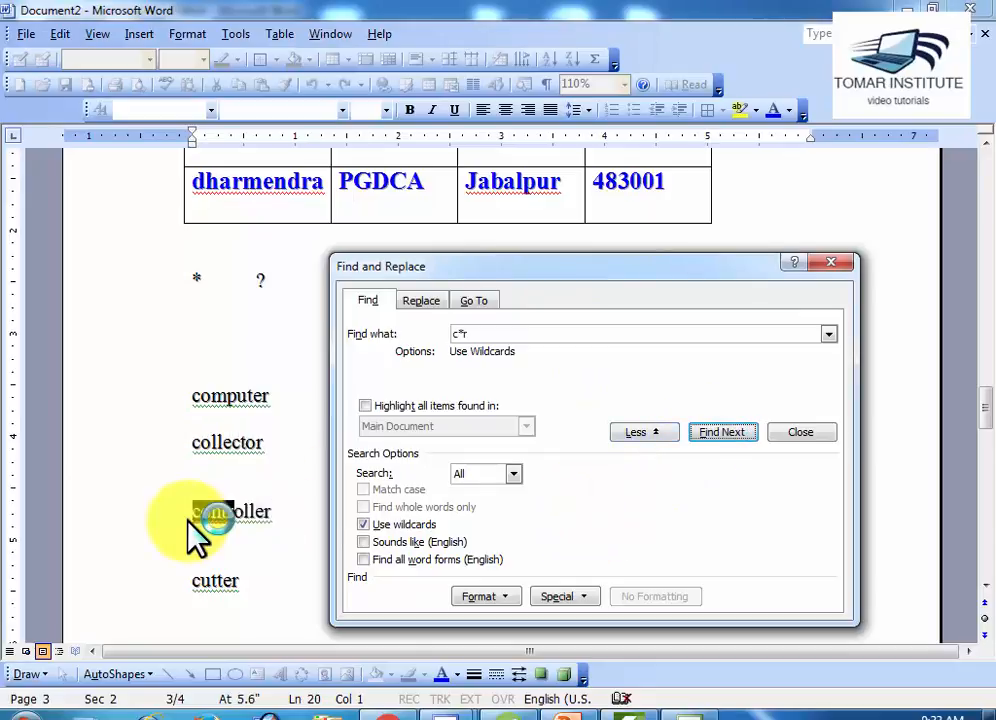
pyautogui.click(736, 434)
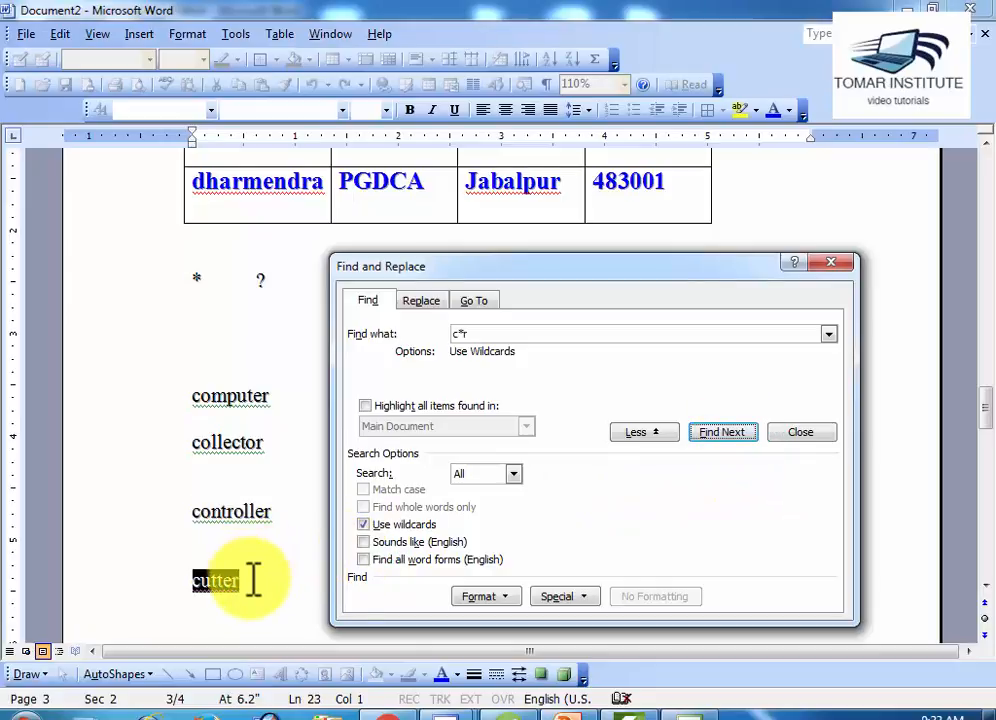
# - Run a wildcard search for c????r starting from computer, and turn off Use wildcards after the search
pyautogui.click(201, 397)
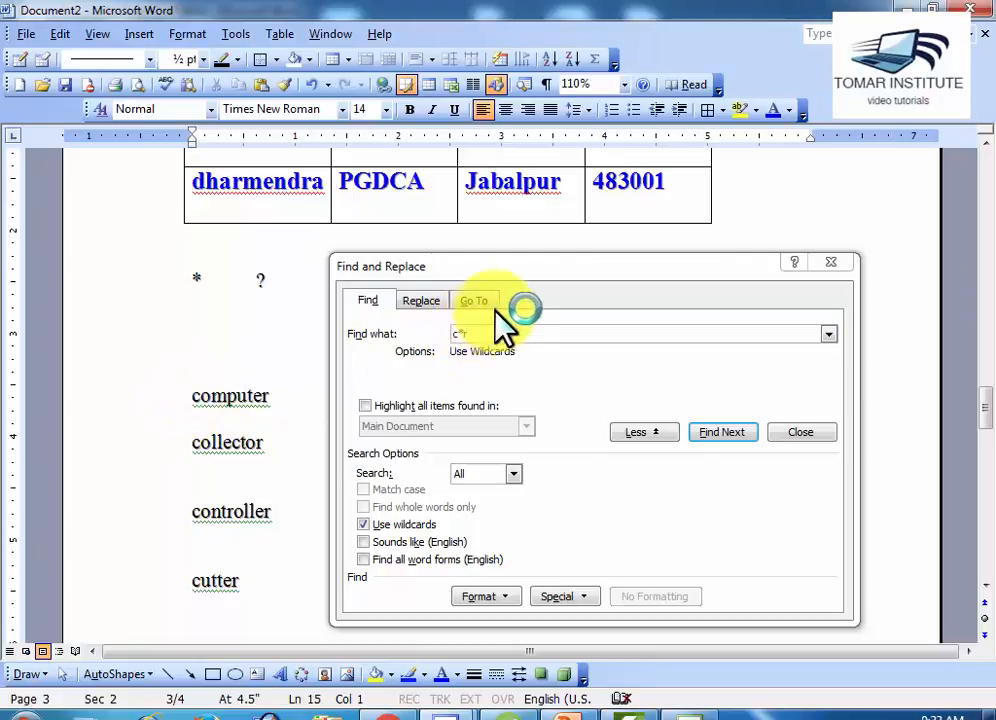
pyautogui.click(467, 338)
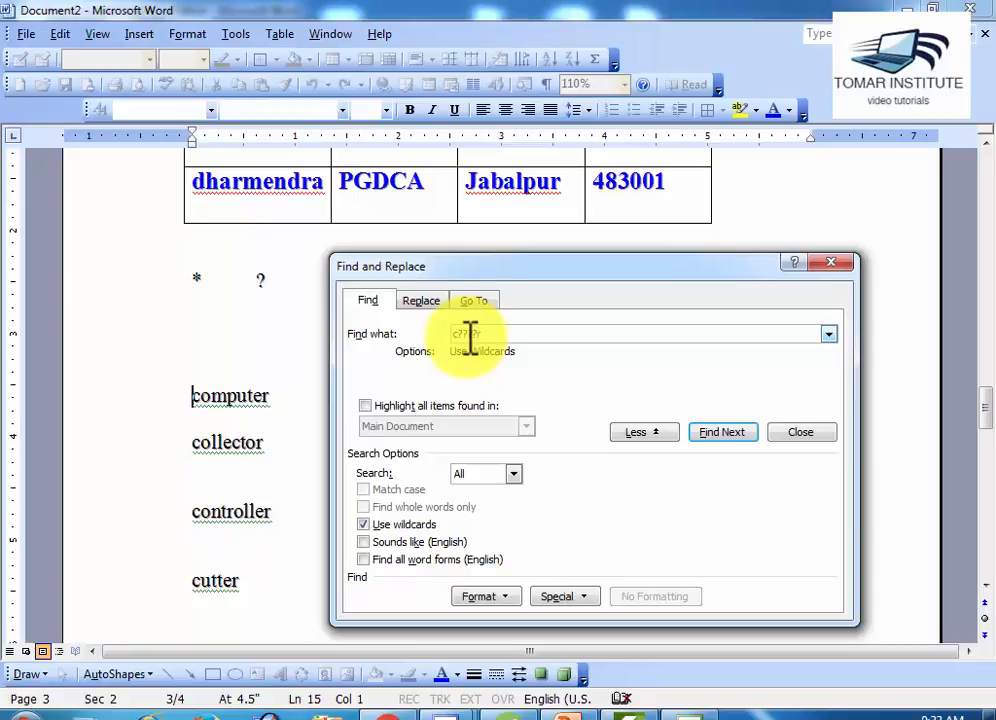
pyautogui.write('r')
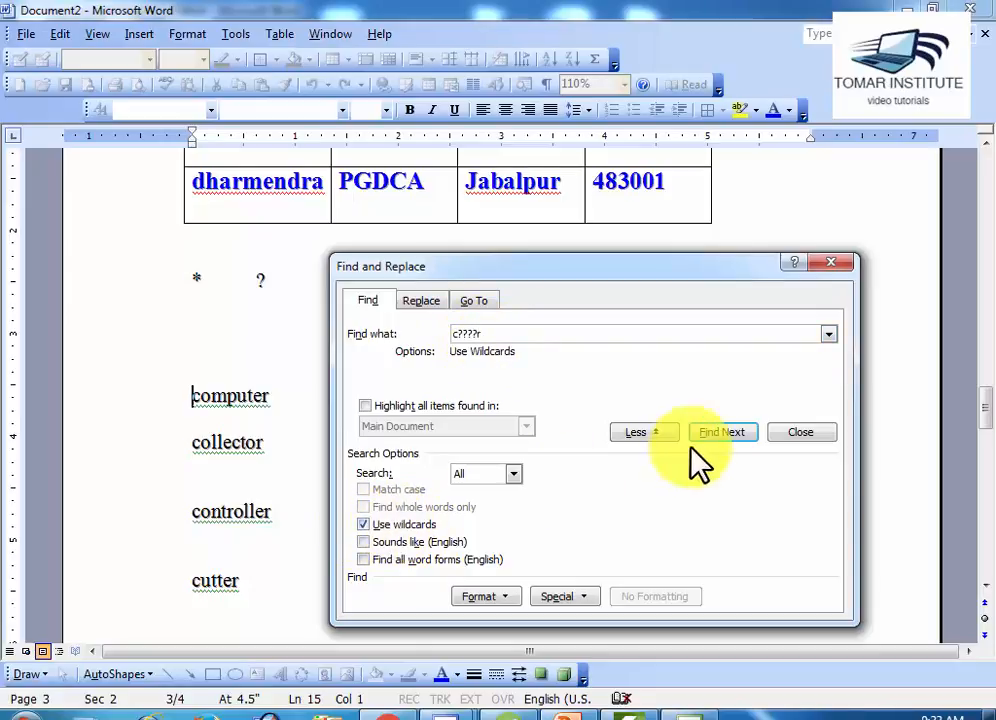
pyautogui.click(728, 435)
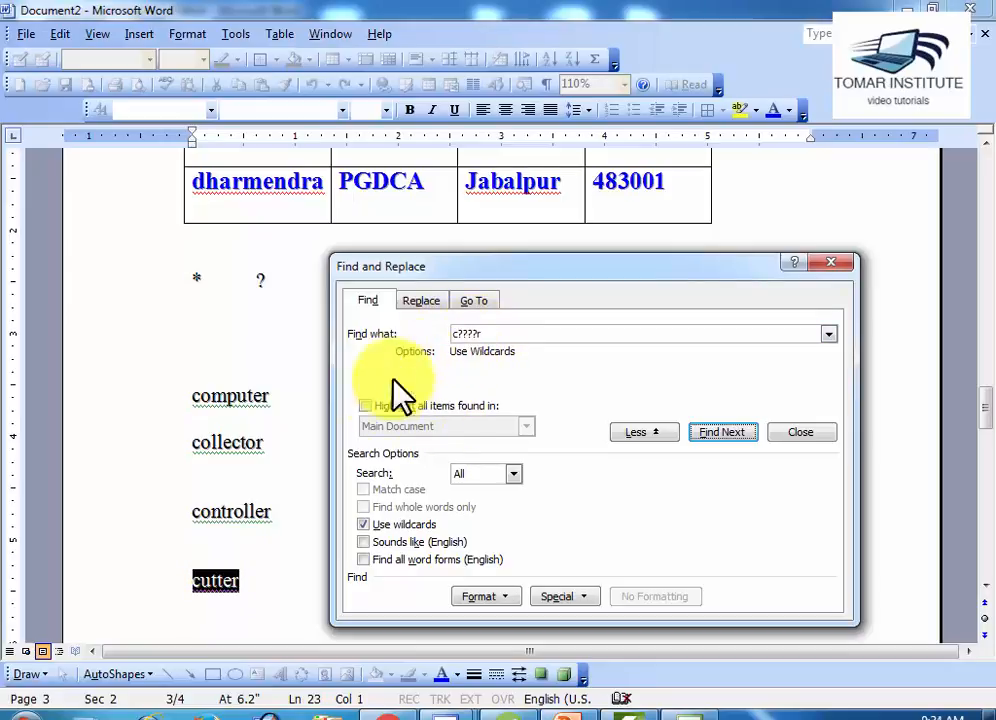
pyautogui.click(363, 524)
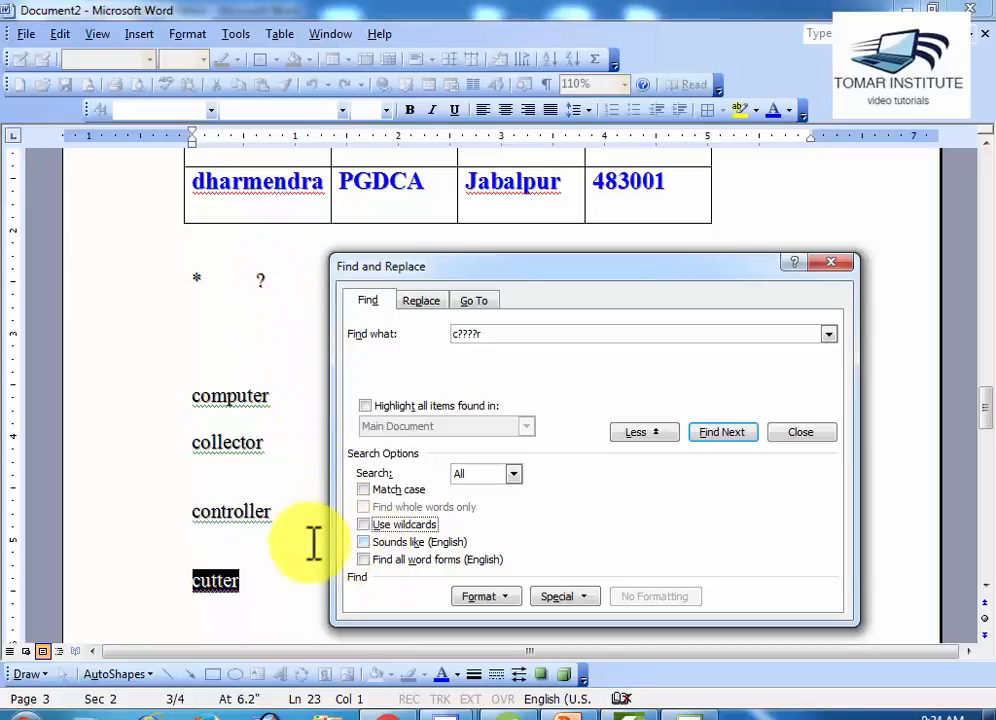
# - Add the sample words too, to, sea and see on separate lines below cutter, with a gap between the two pairs
pyautogui.scroll(-3, 296, 545)
pyautogui.click(246, 463)
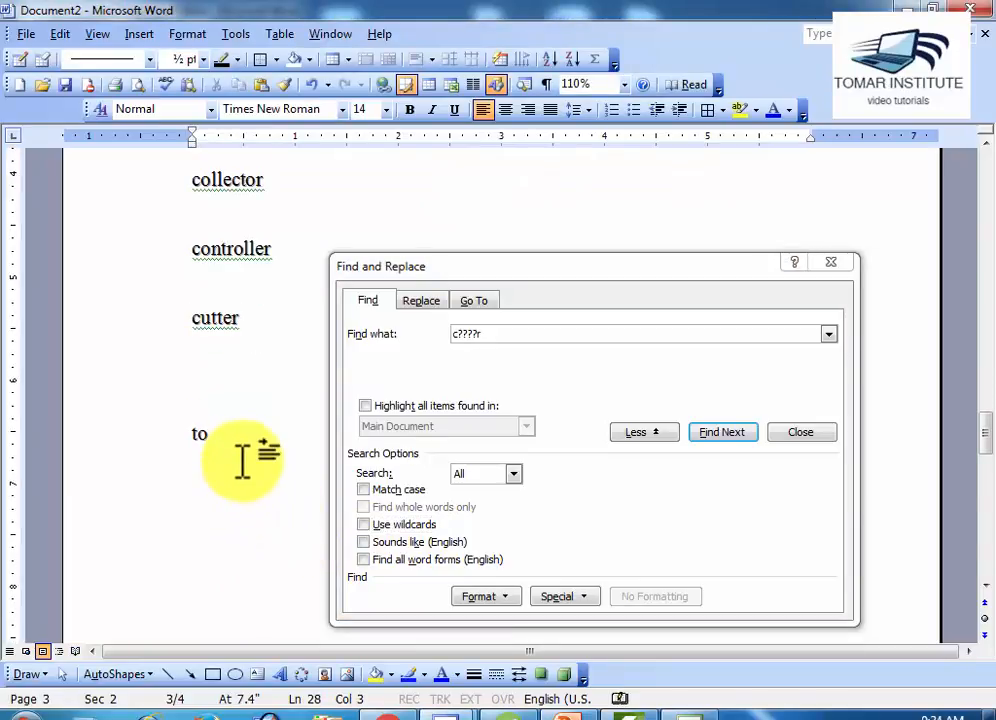
pyautogui.write('too')
pyautogui.press('Return')
pyautogui.write('to')
pyautogui.write('see')
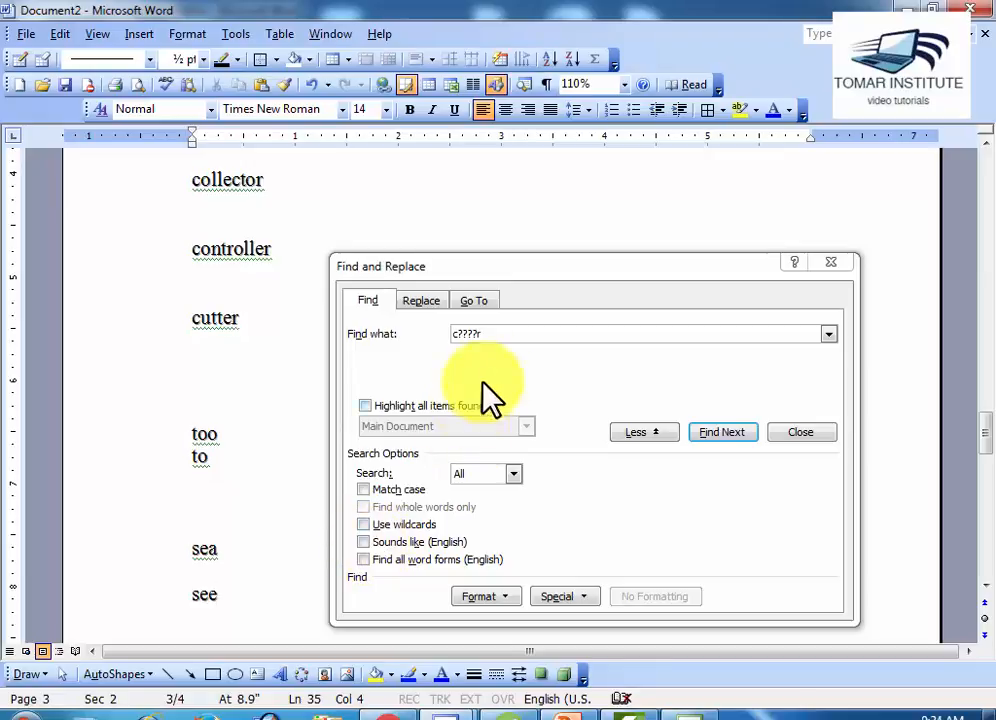
# - Search for too with Sounds like (English) enabled, stepping through two matches from the start of the word too
pyautogui.click(489, 336)
pyautogui.moveTo(506, 336); pyautogui.dragTo(458, 333)
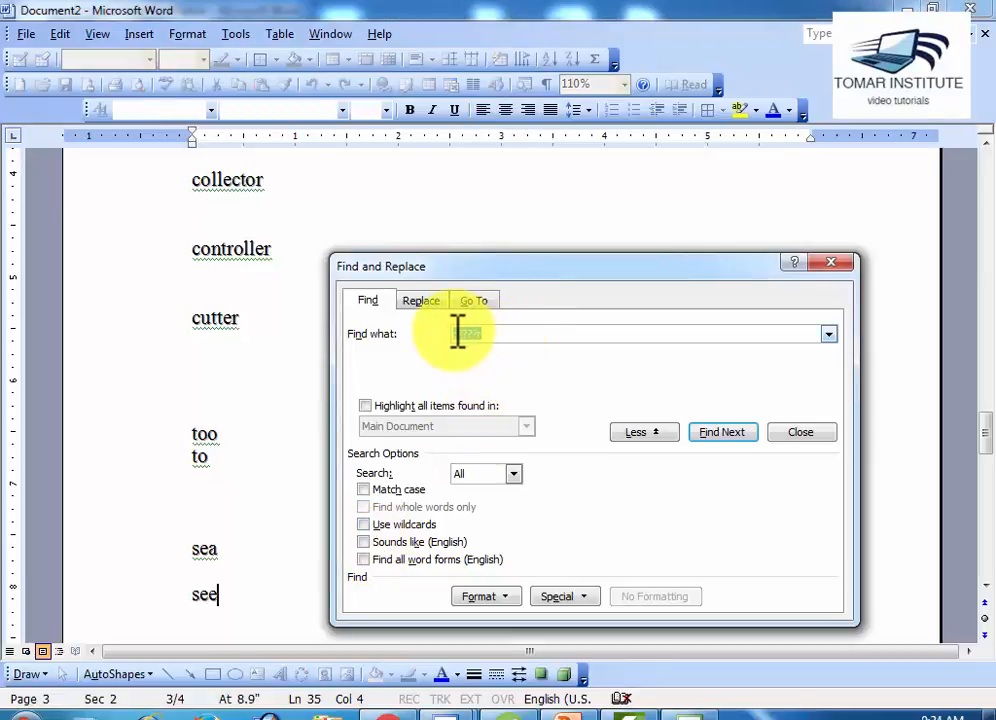
pyautogui.write('t')
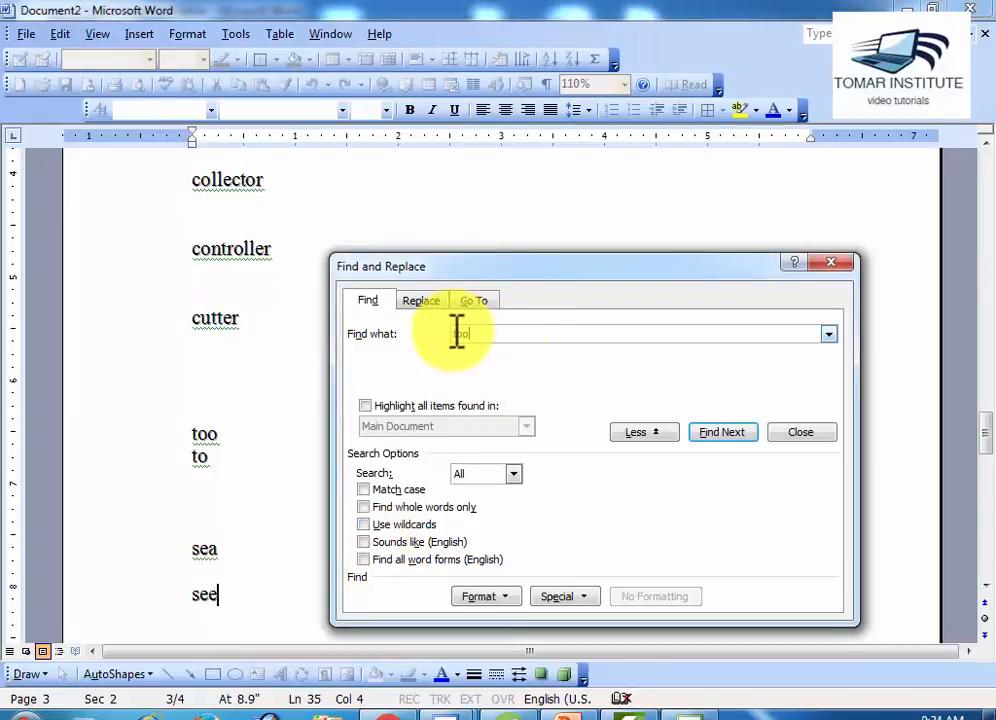
pyautogui.write('oo')
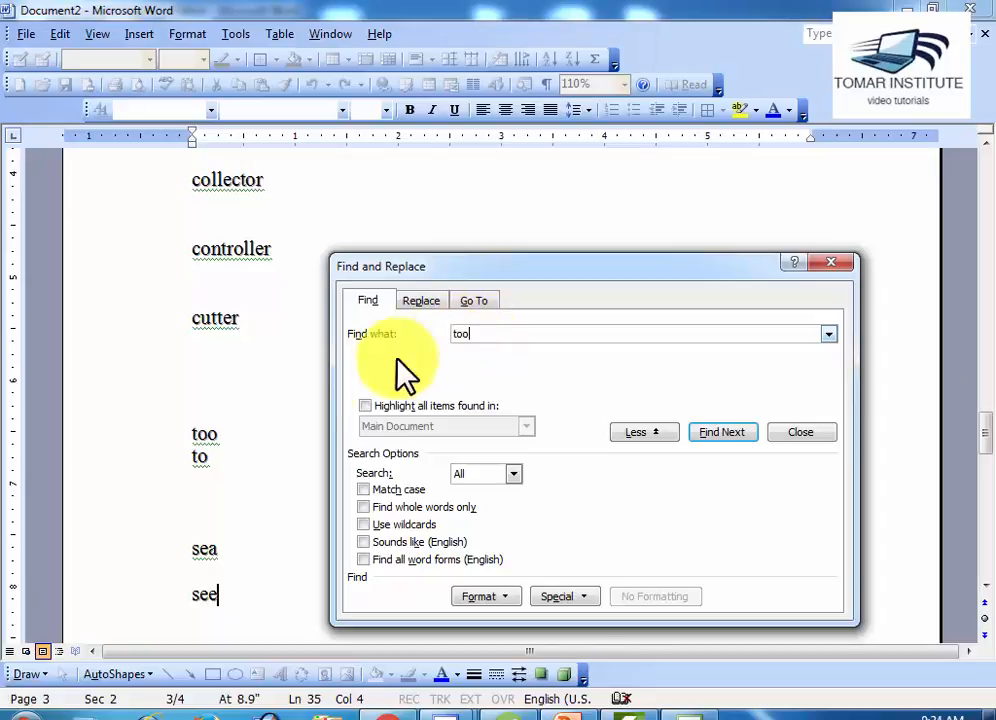
pyautogui.click(187, 433)
pyautogui.doubleClick(194, 437)
pyautogui.click(199, 457)
pyautogui.click(189, 434)
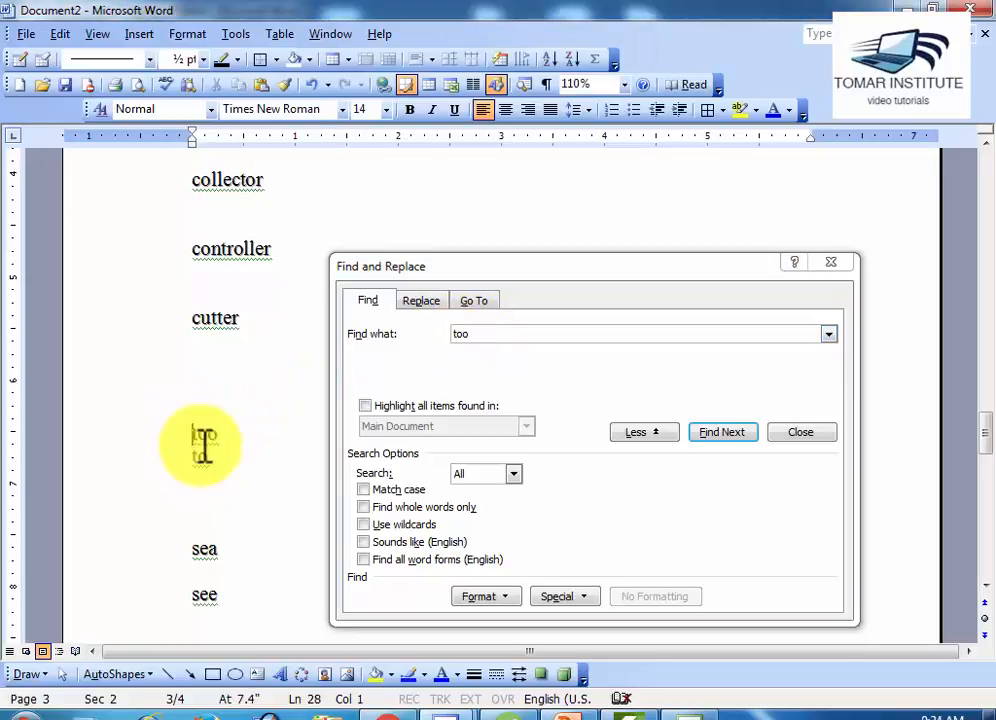
pyautogui.click(363, 542)
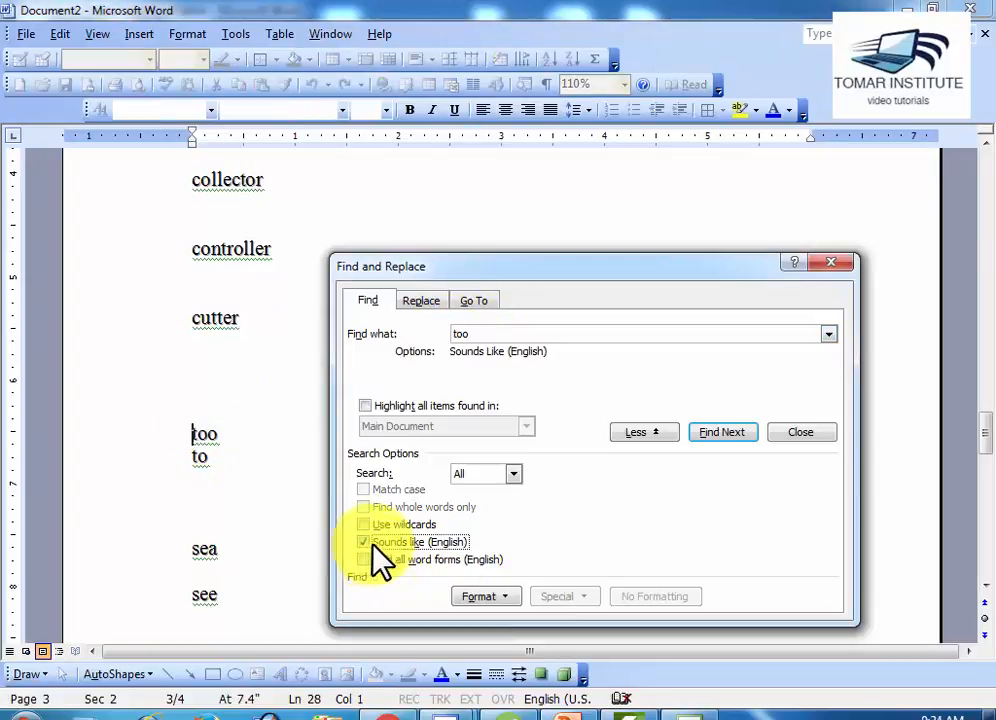
pyautogui.click(732, 433)
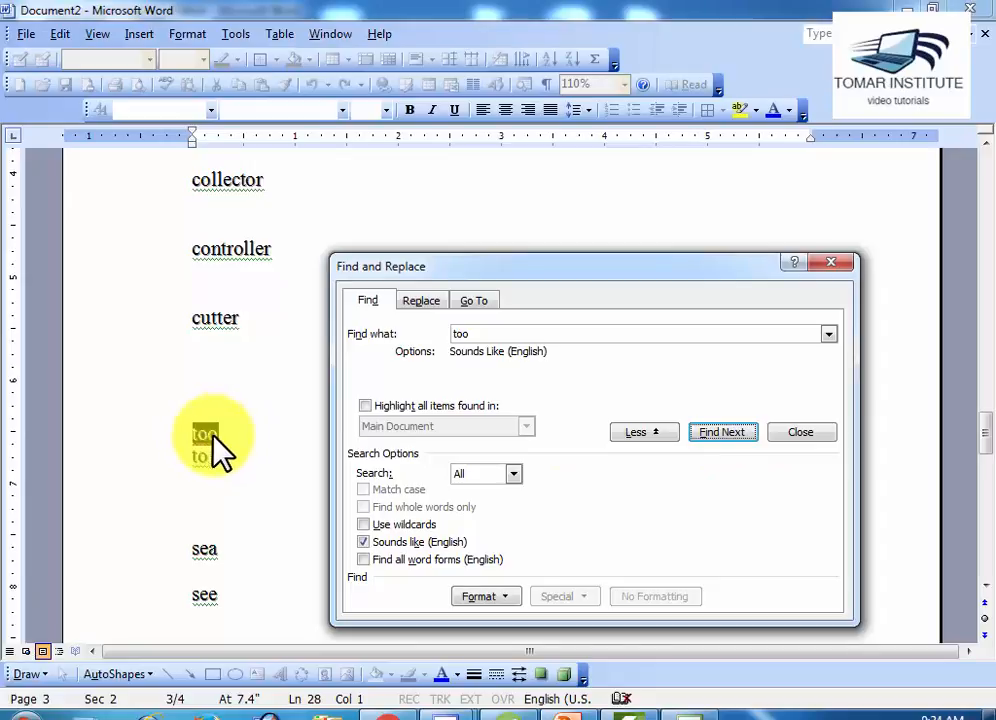
pyautogui.click(716, 434)
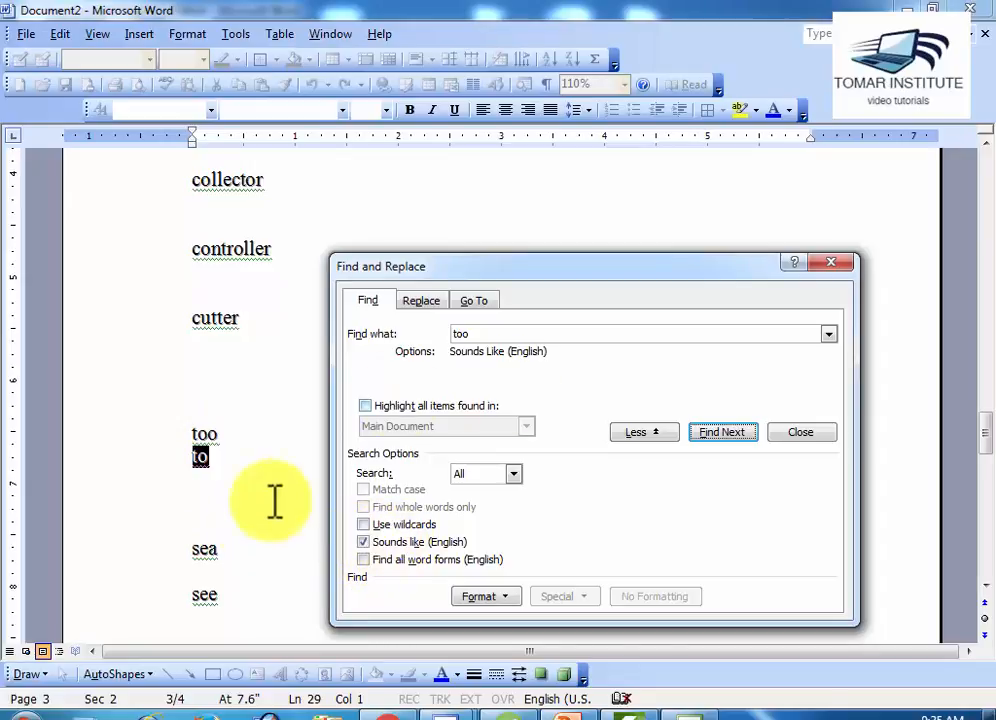
# - Starting from the word sea, search for sea twice with Sounds like (English) turned off
pyautogui.click(193, 549)
pyautogui.click(490, 329)
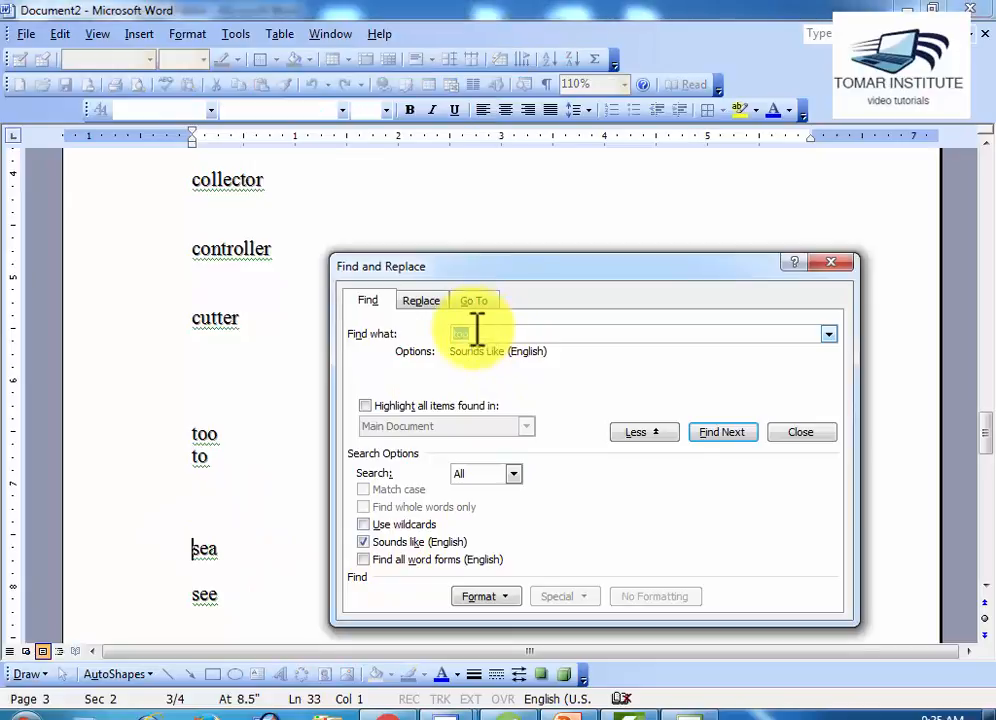
pyautogui.write('sea')
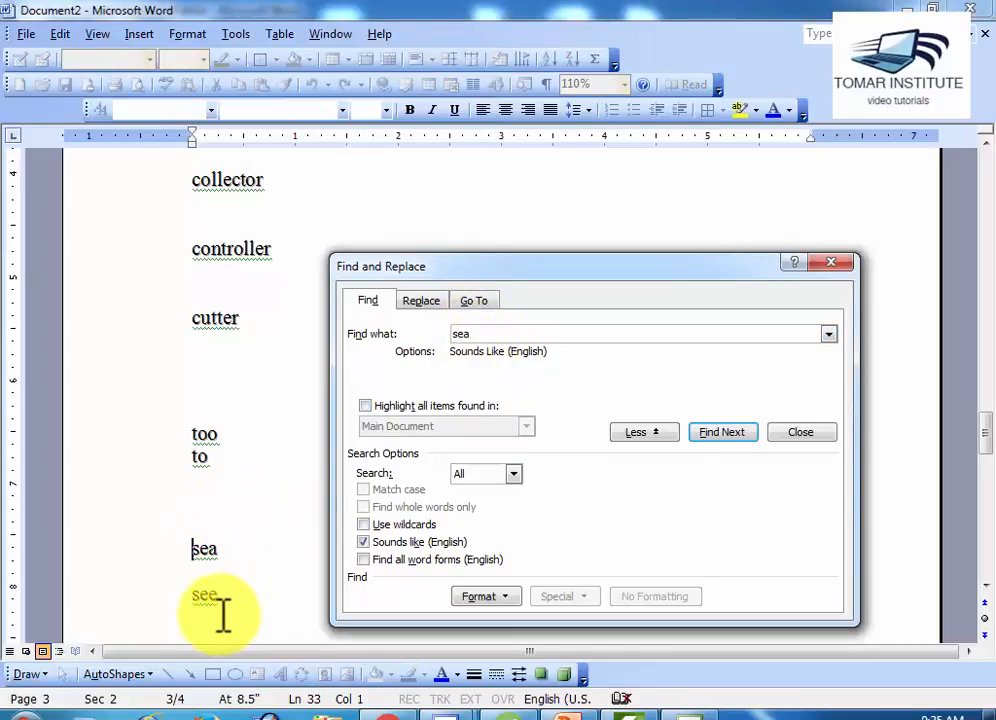
pyautogui.click(363, 541)
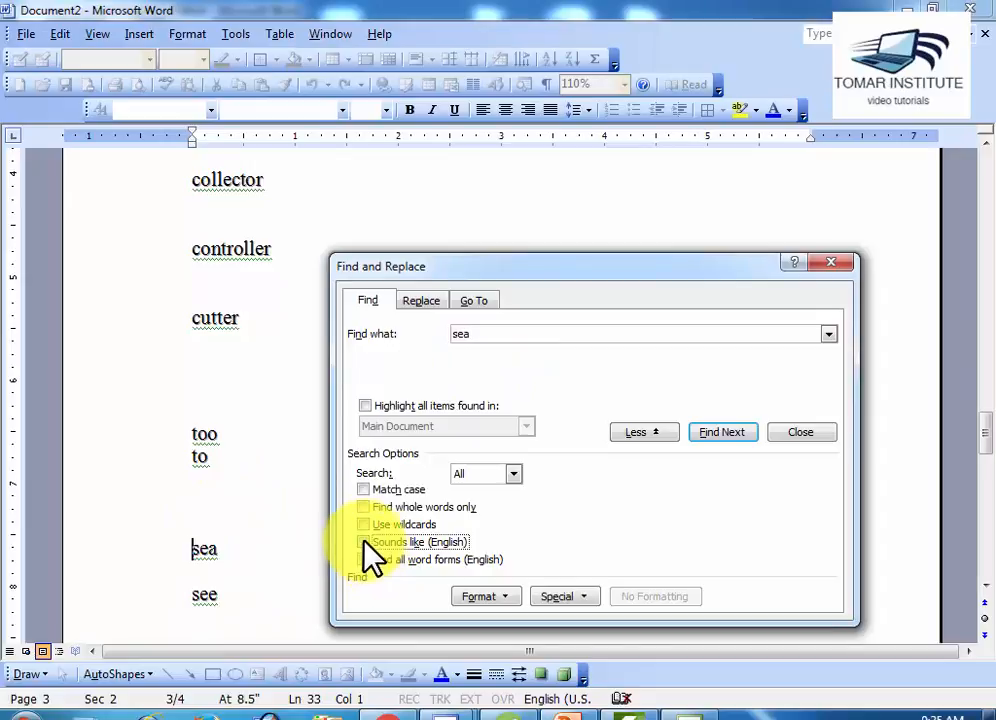
pyautogui.click(715, 440)
pyautogui.click(719, 445)
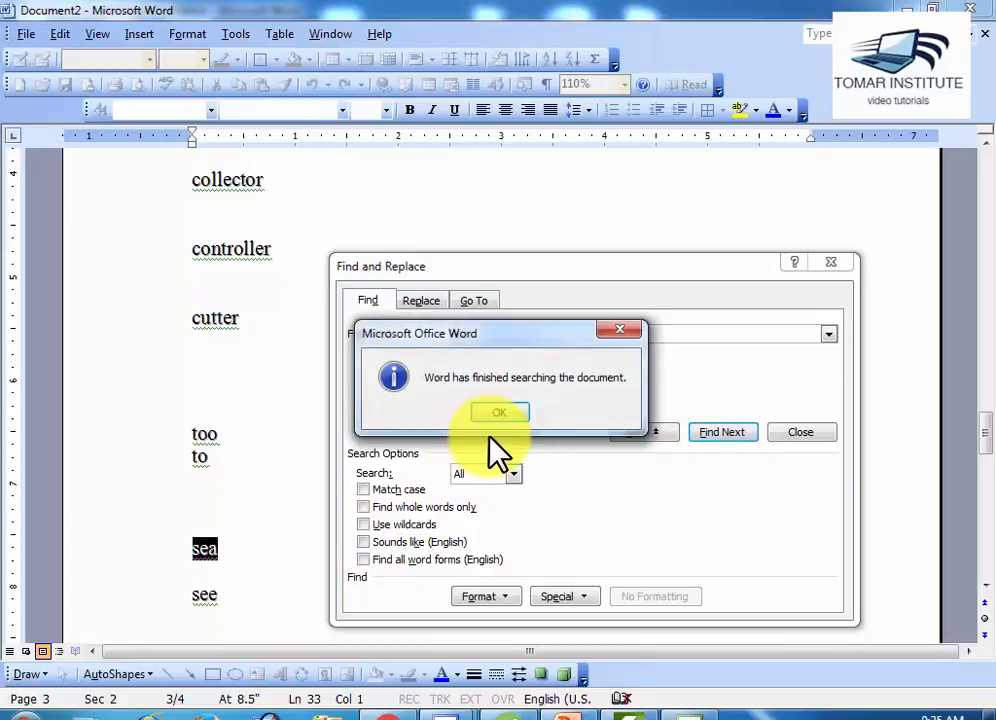
# - Search for sea with Sounds like (English) enabled, stepping through two matches, and turn the option off after the search
pyautogui.click(494, 416)
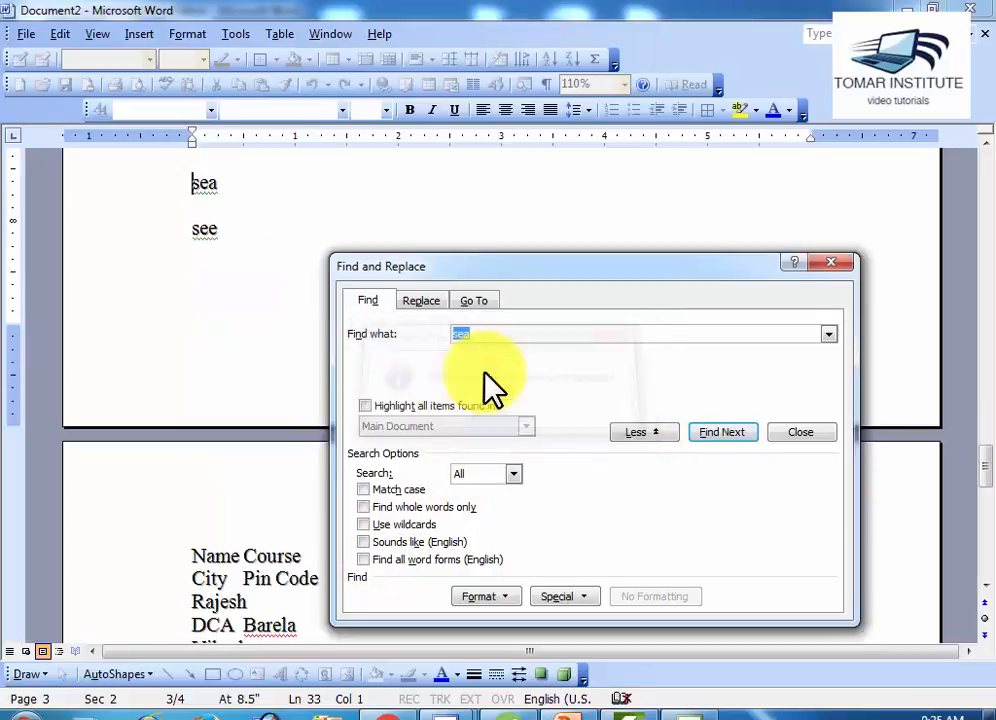
pyautogui.click(390, 542)
pyautogui.click(741, 444)
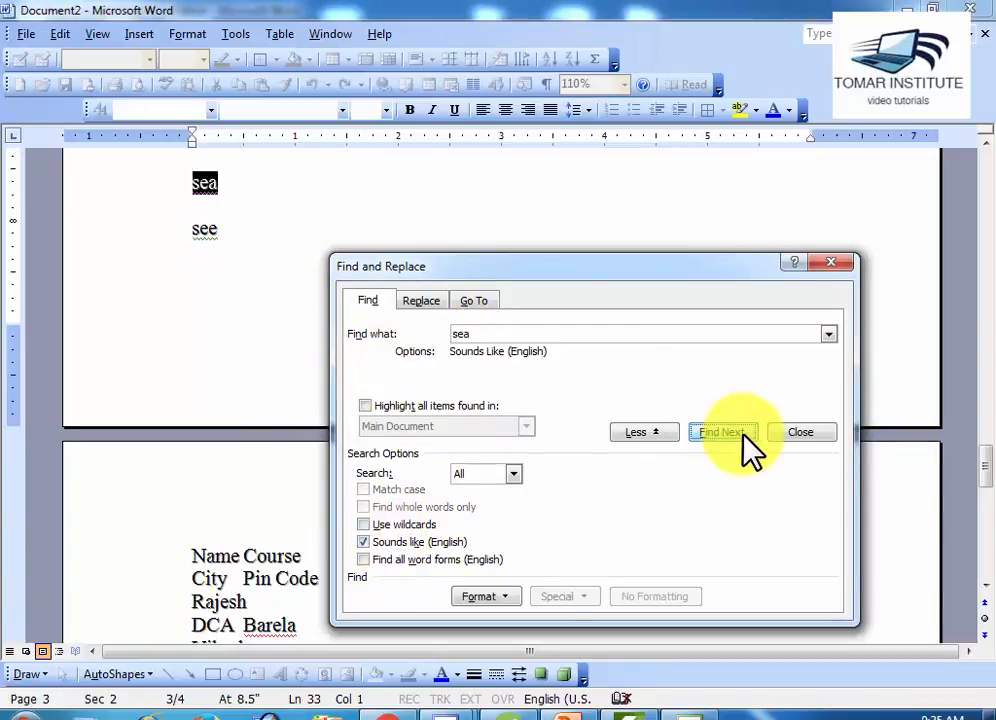
pyautogui.click(741, 440)
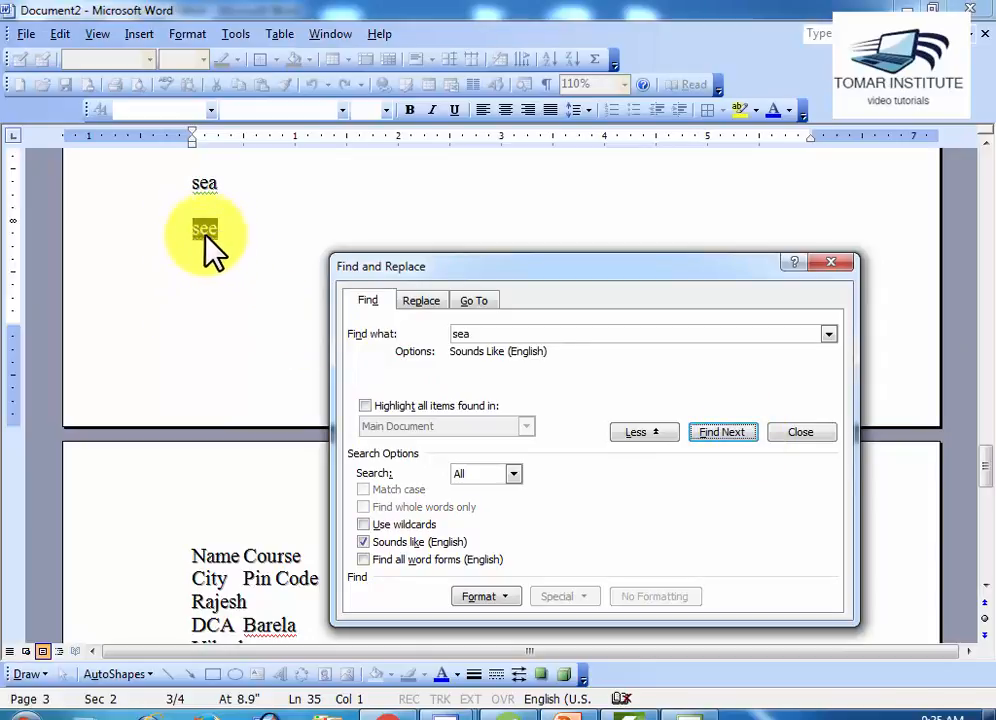
pyautogui.click(364, 543)
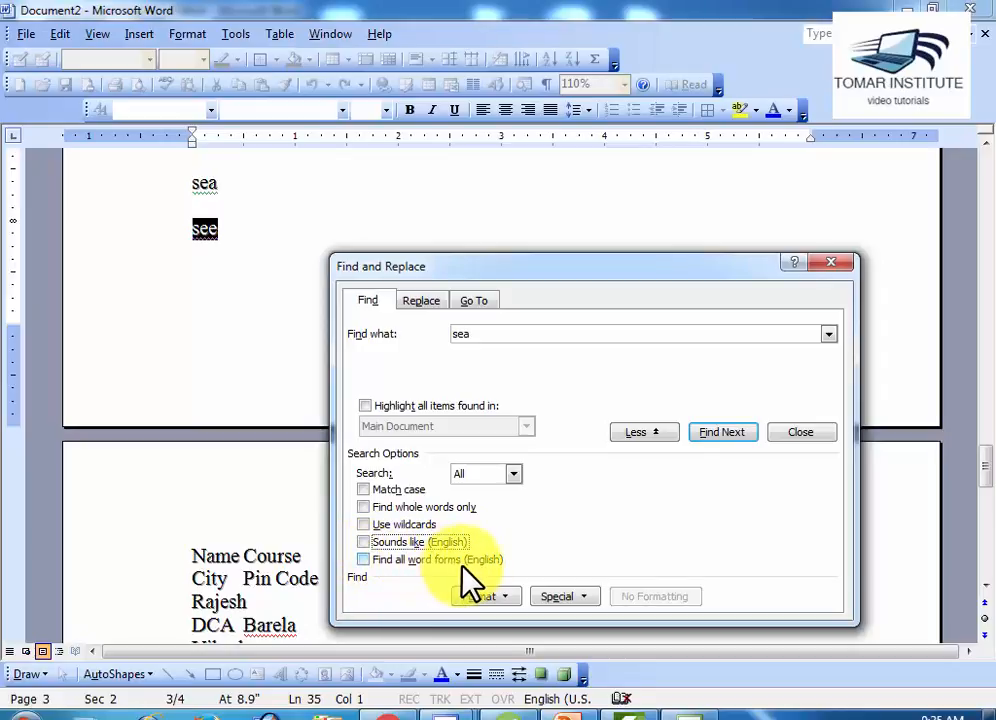
# - Add the sample words good, better and best on separate lines in the gap between to and sea
pyautogui.click(248, 300)
pyautogui.scroll(2, 248, 300)
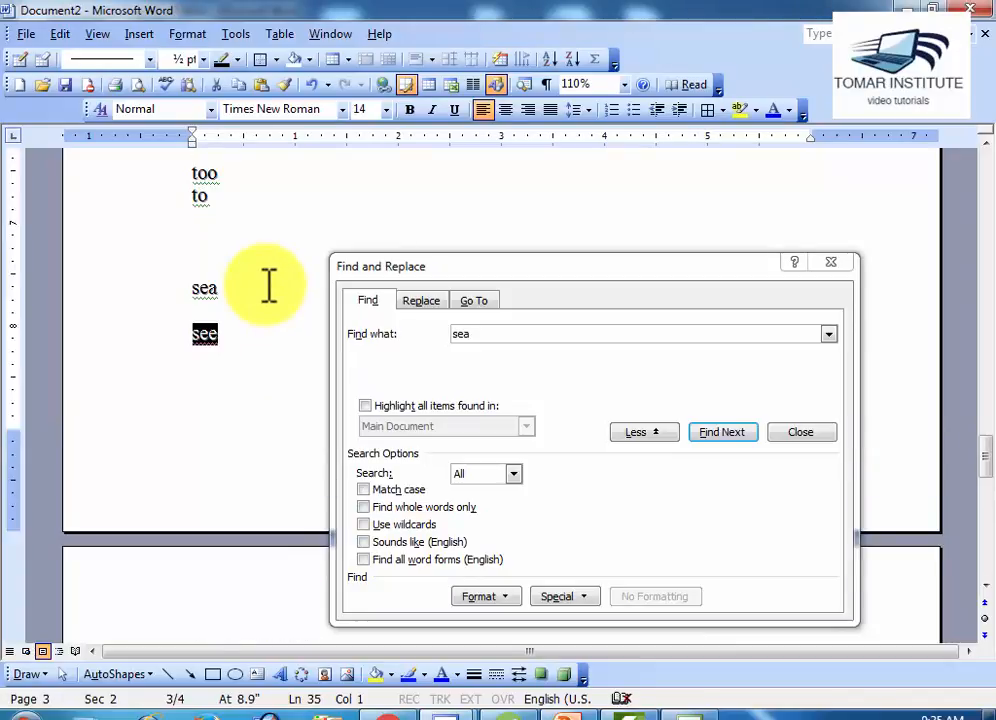
pyautogui.scroll(-7, 249, 362)
pyautogui.scroll(-3, 256, 391)
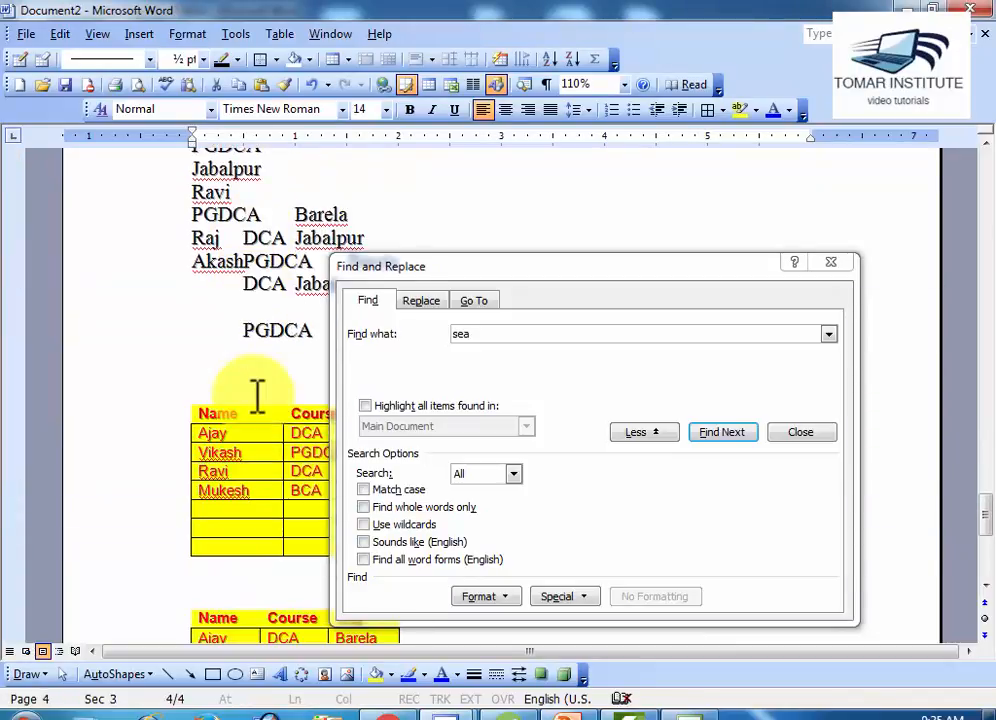
pyautogui.scroll(7, 256, 391)
pyautogui.scroll(5, 256, 398)
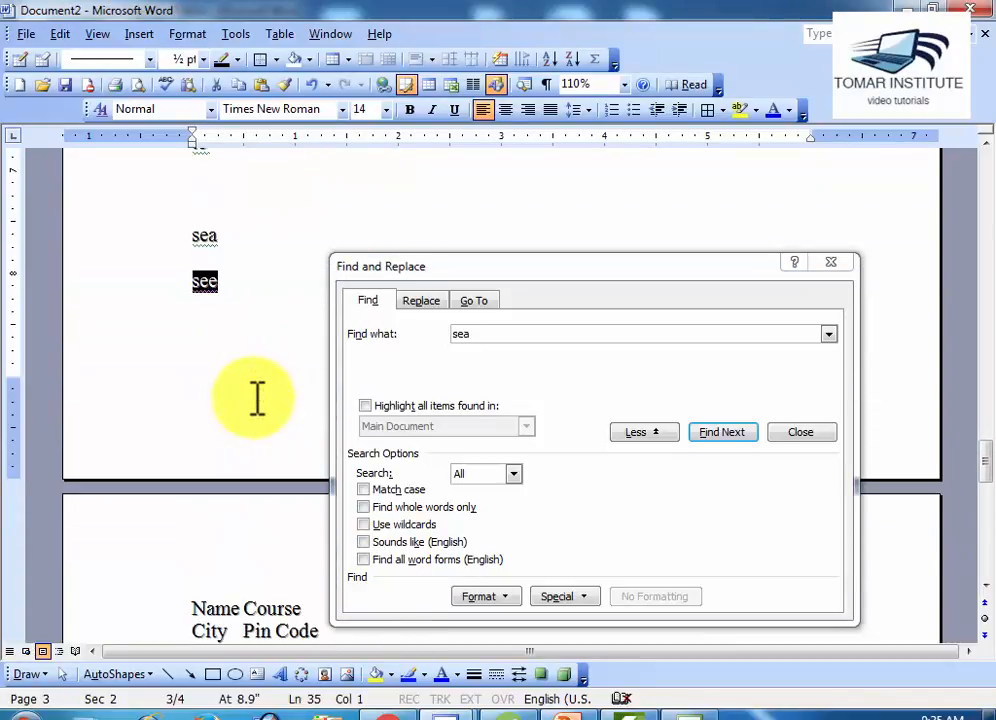
pyautogui.click(218, 292)
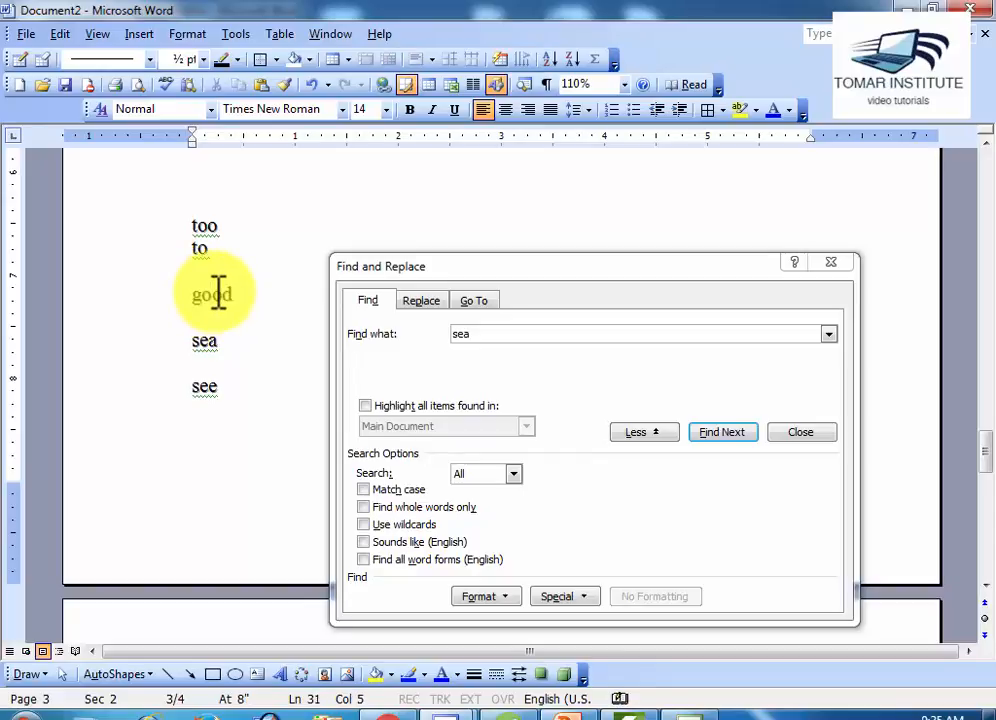
pyautogui.write('good')
pyautogui.press('Return')
pyautogui.write('be')
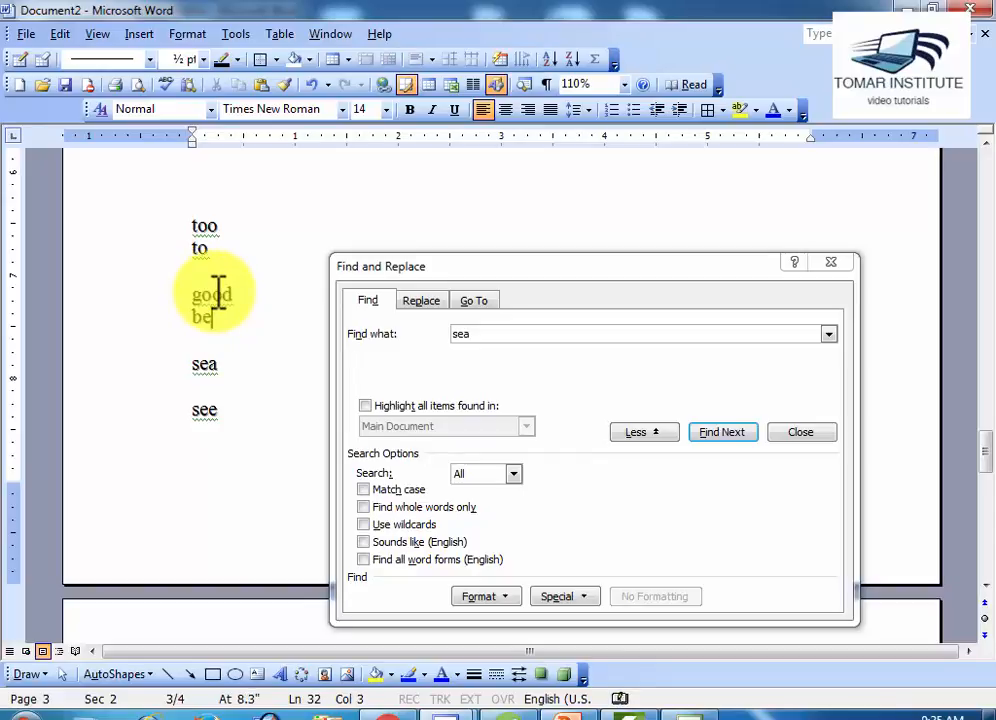
pyautogui.write('tter')
pyautogui.press('Return')
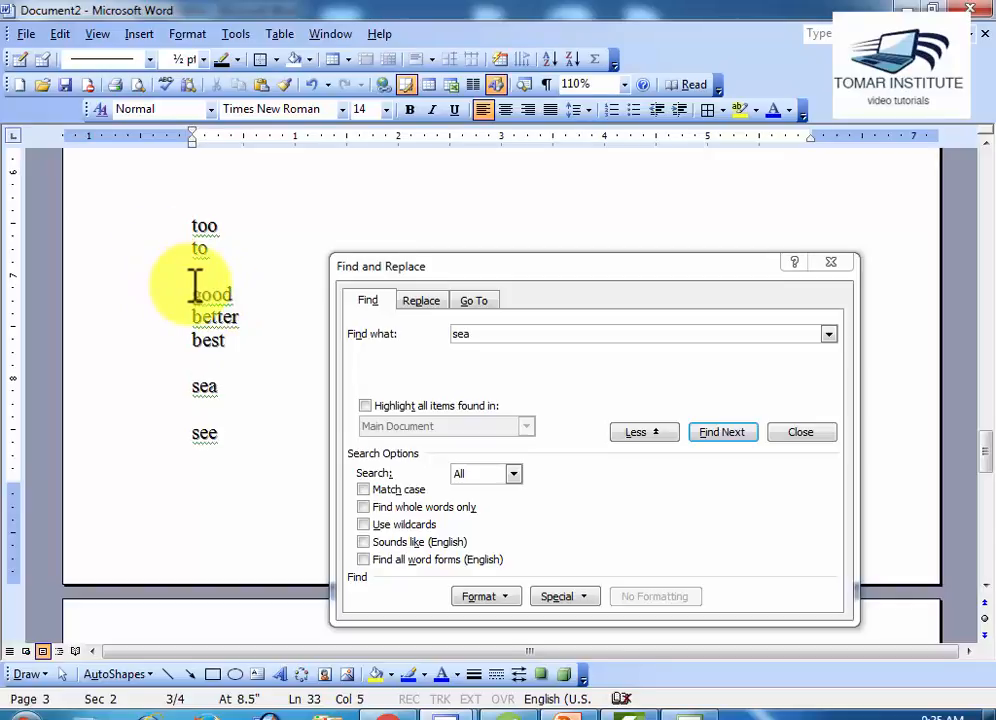
# - Search for good with Find all word forms (English) enabled, stepping through three matches from the word good, and turn the option off after the search
pyautogui.click(195, 292)
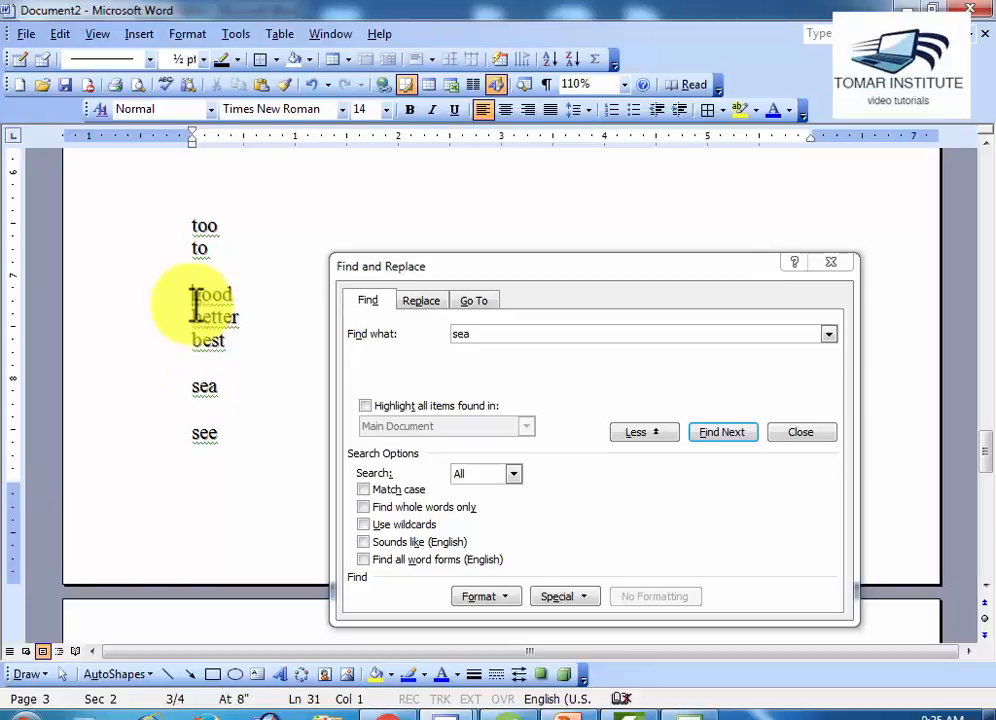
pyautogui.click(491, 340)
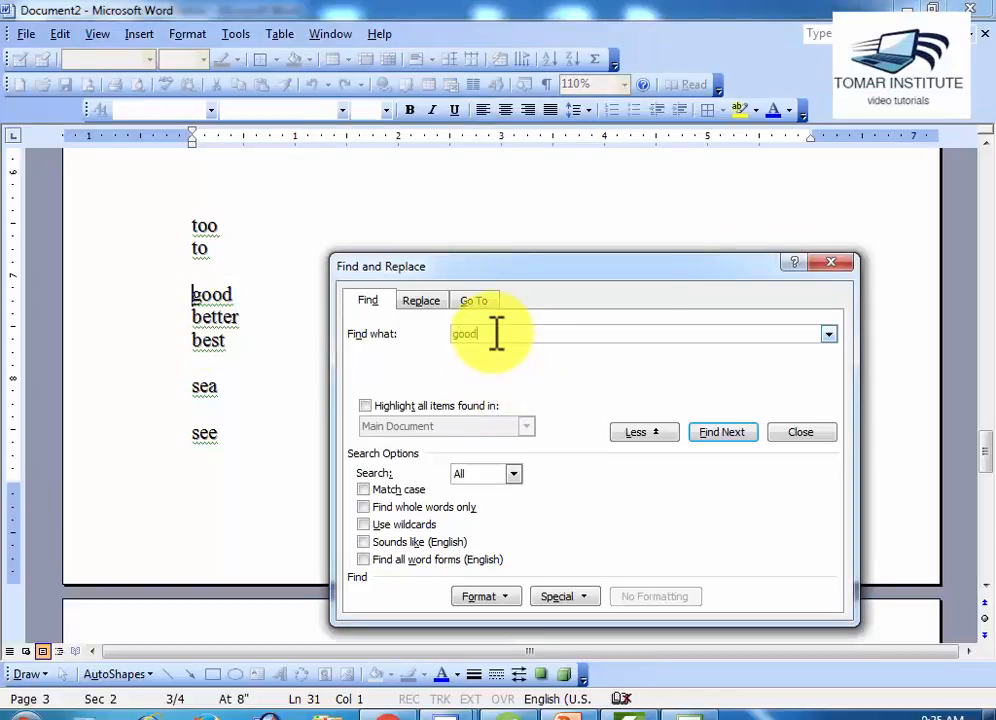
pyautogui.click(364, 559)
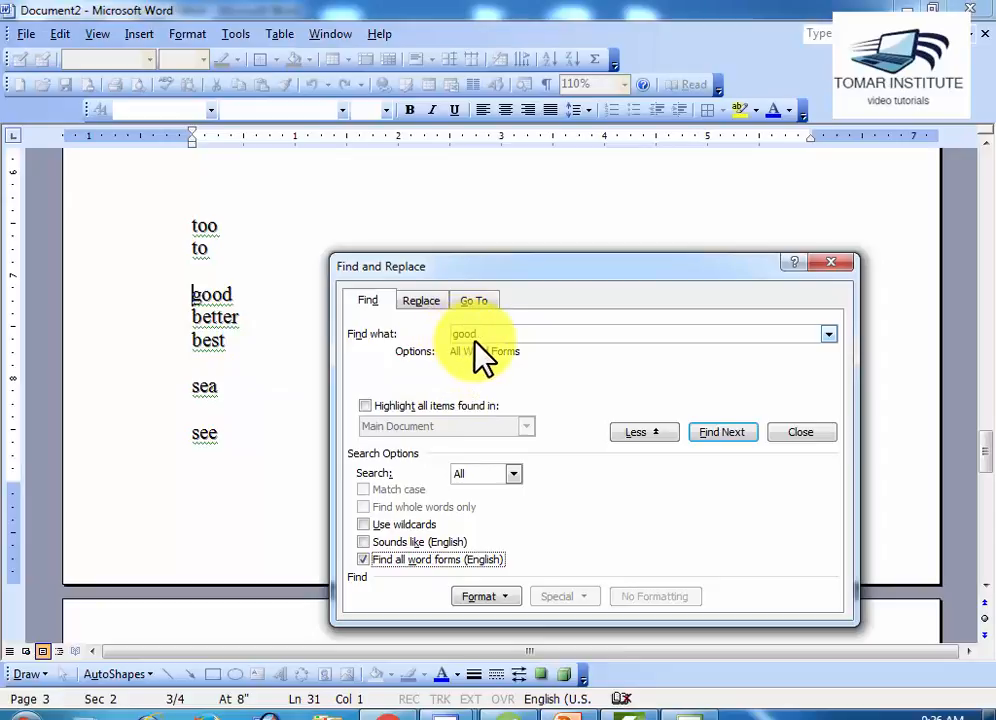
pyautogui.click(709, 430)
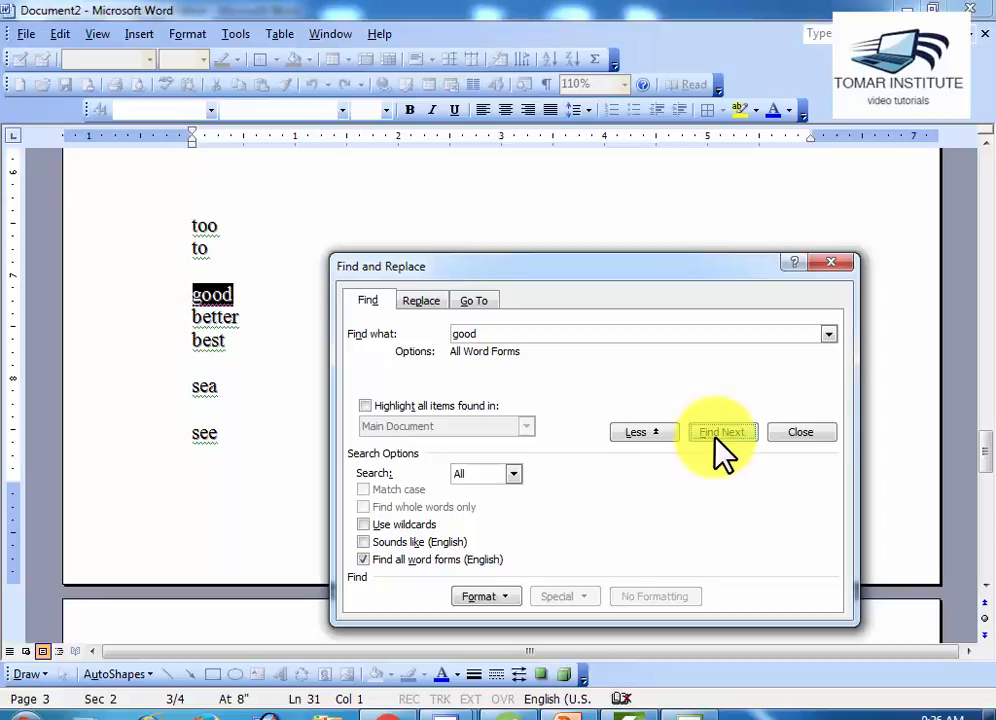
pyautogui.click(714, 438)
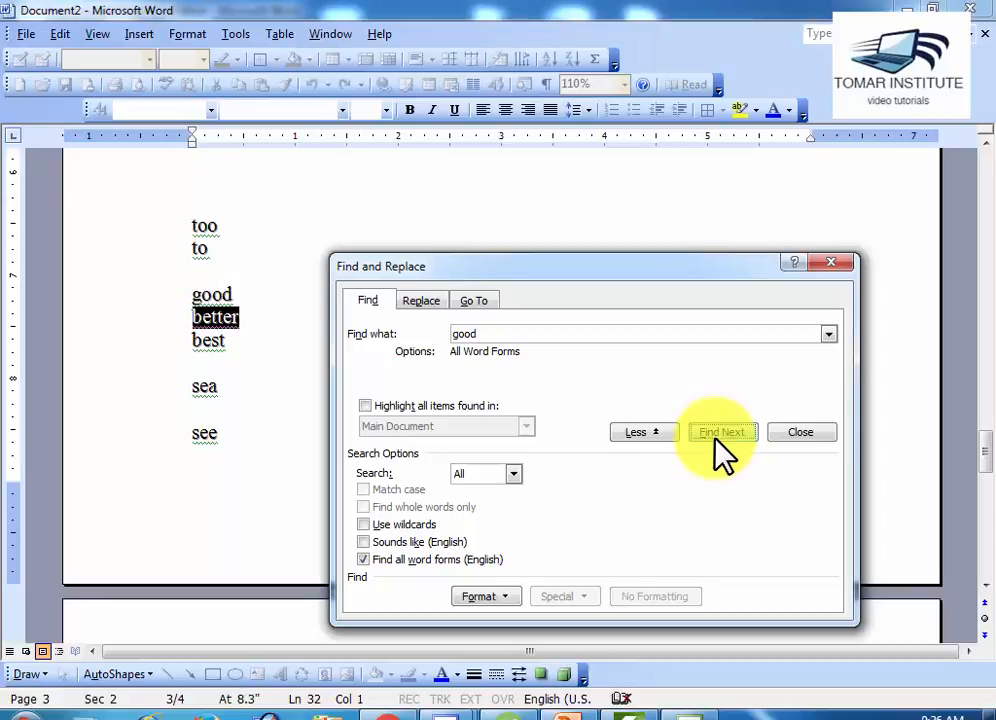
pyautogui.click(714, 438)
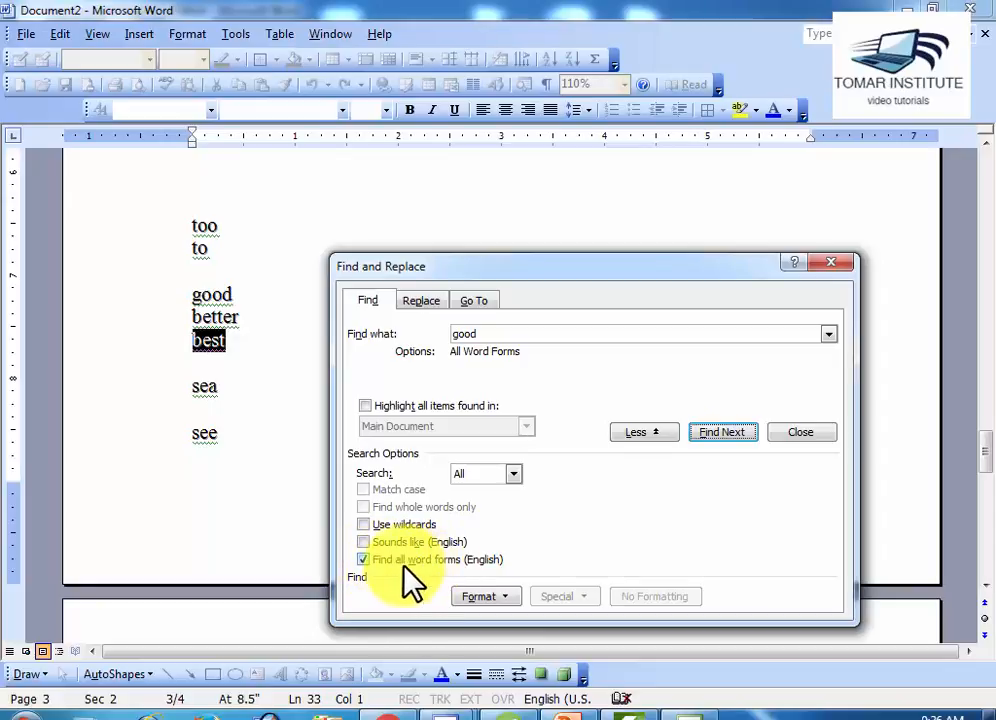
pyautogui.click(363, 559)
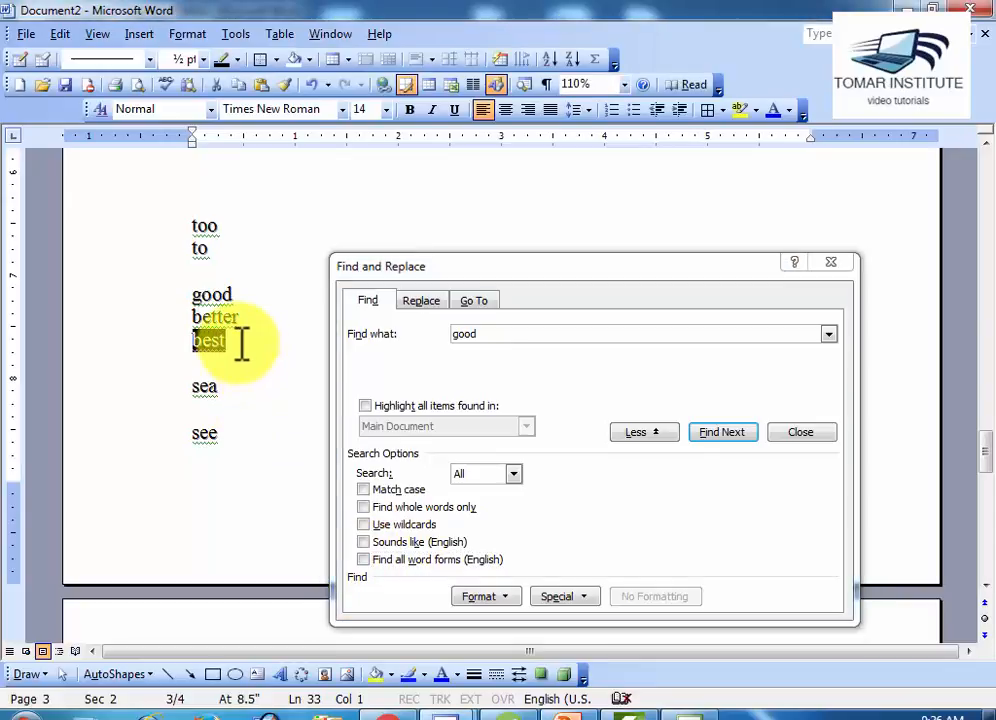
# - Move the Find and Replace dialog higher, and set up a replacement of good with bad
pyautogui.click(241, 343)
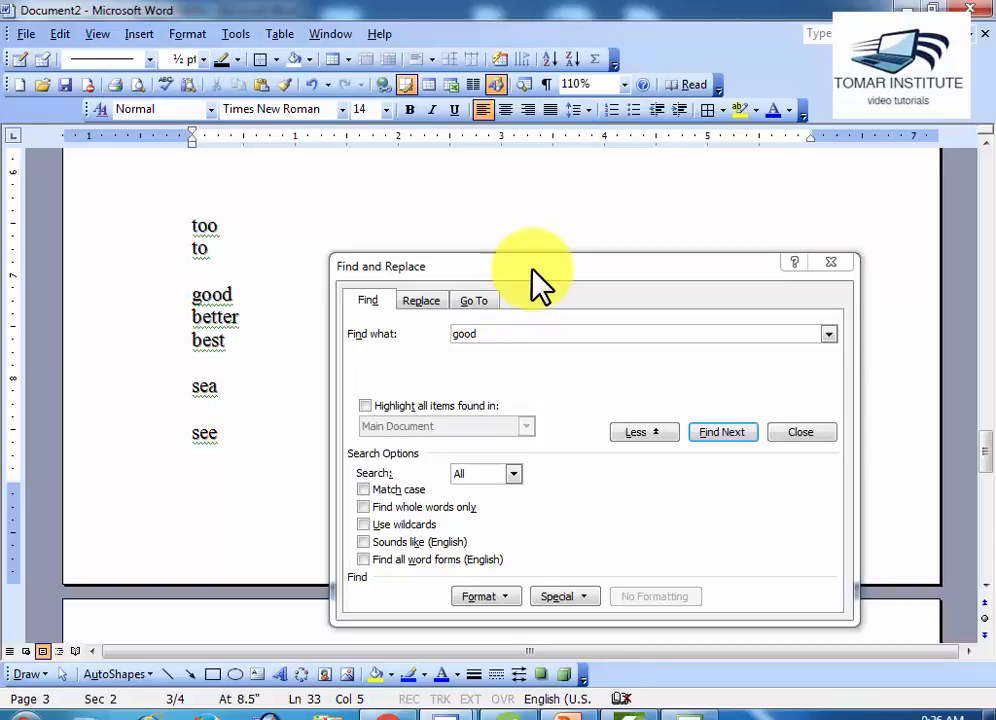
pyautogui.moveTo(533, 268); pyautogui.dragTo(529, 135)
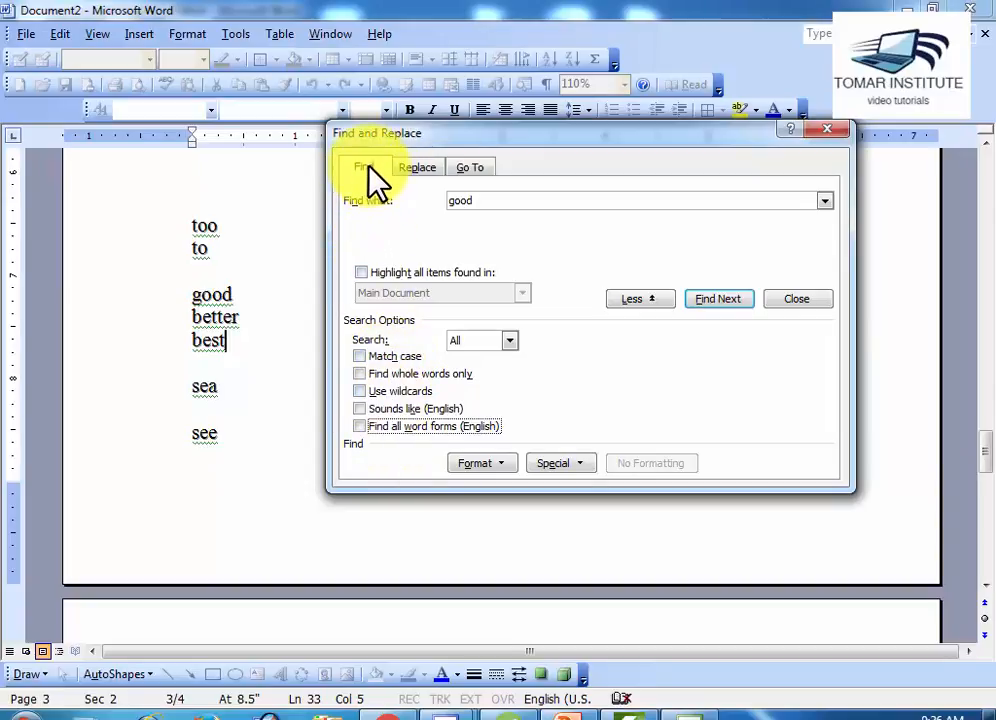
pyautogui.click(421, 182)
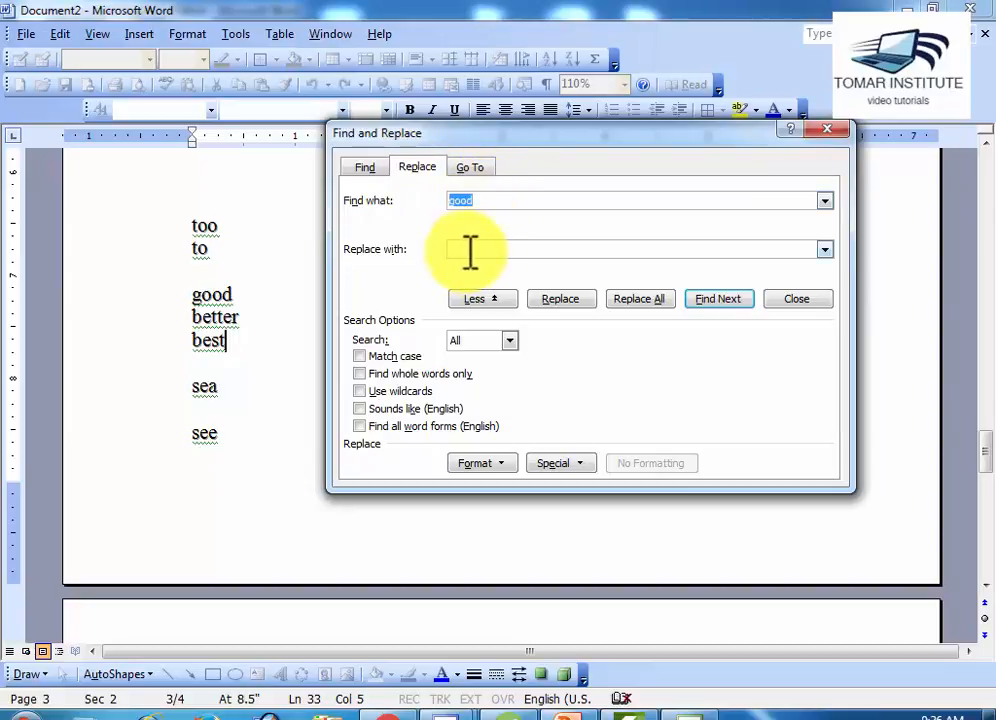
pyautogui.click(503, 207)
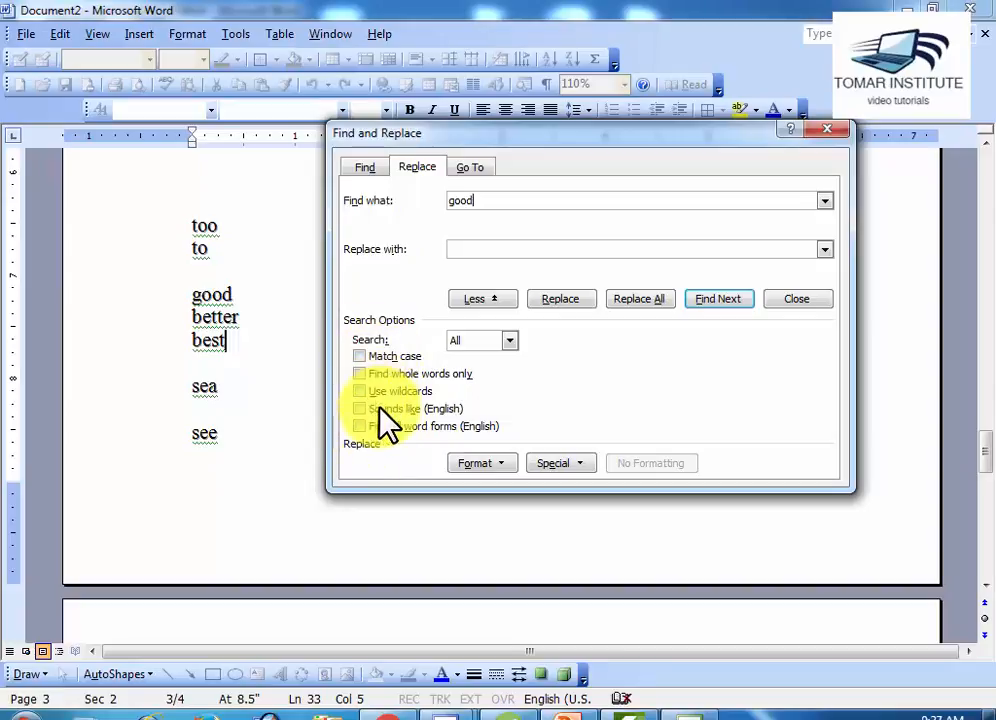
pyautogui.click(466, 249)
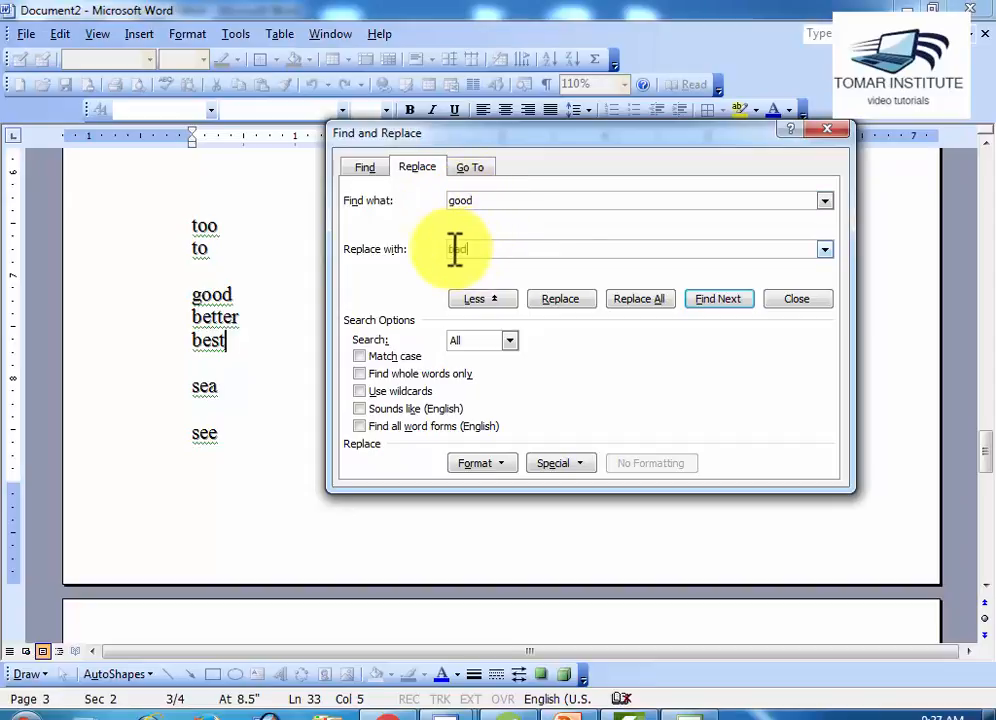
# - Starting from the word too, find the next occurrence of good and replace it with bad
pyautogui.click(196, 222)
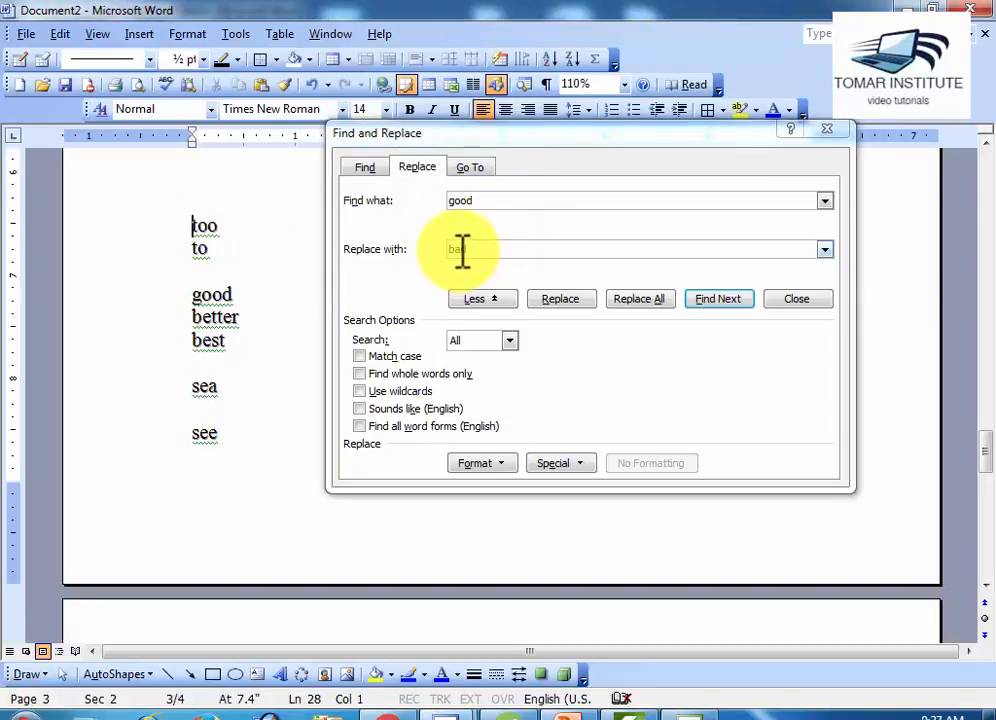
pyautogui.click(716, 300)
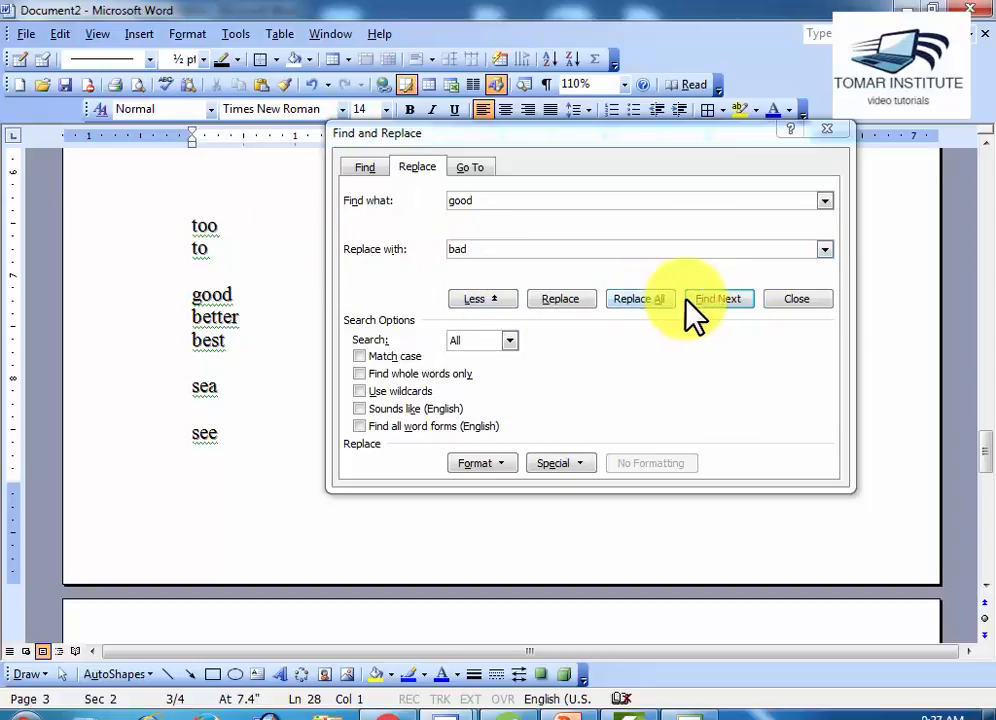
pyautogui.click(712, 300)
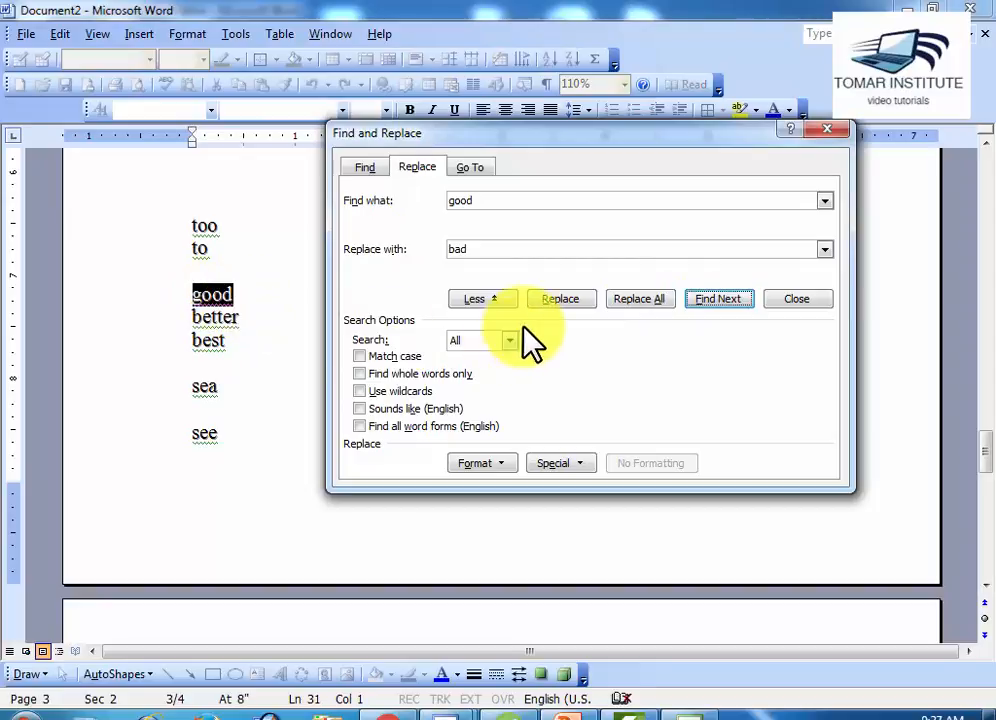
pyautogui.click(538, 302)
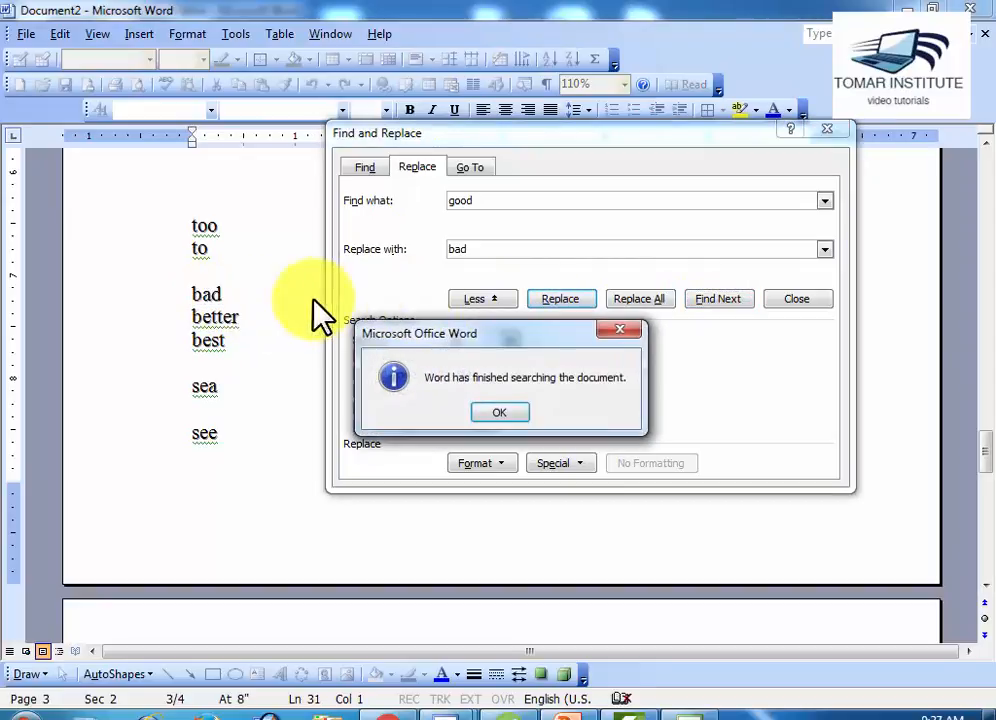
pyautogui.click(505, 413)
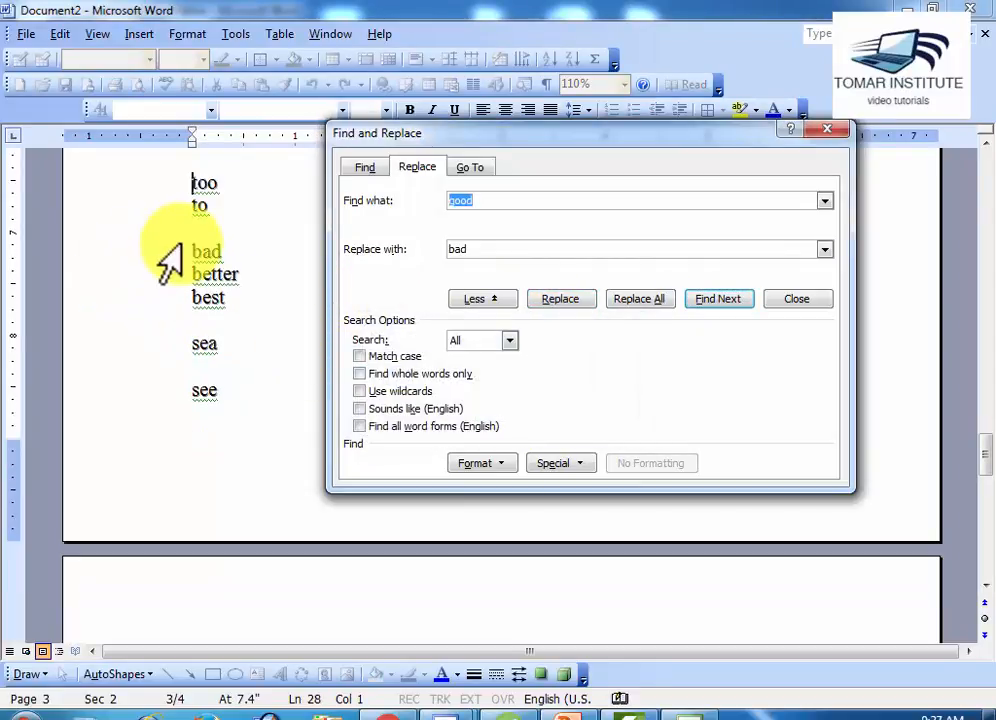
pyautogui.click(558, 300)
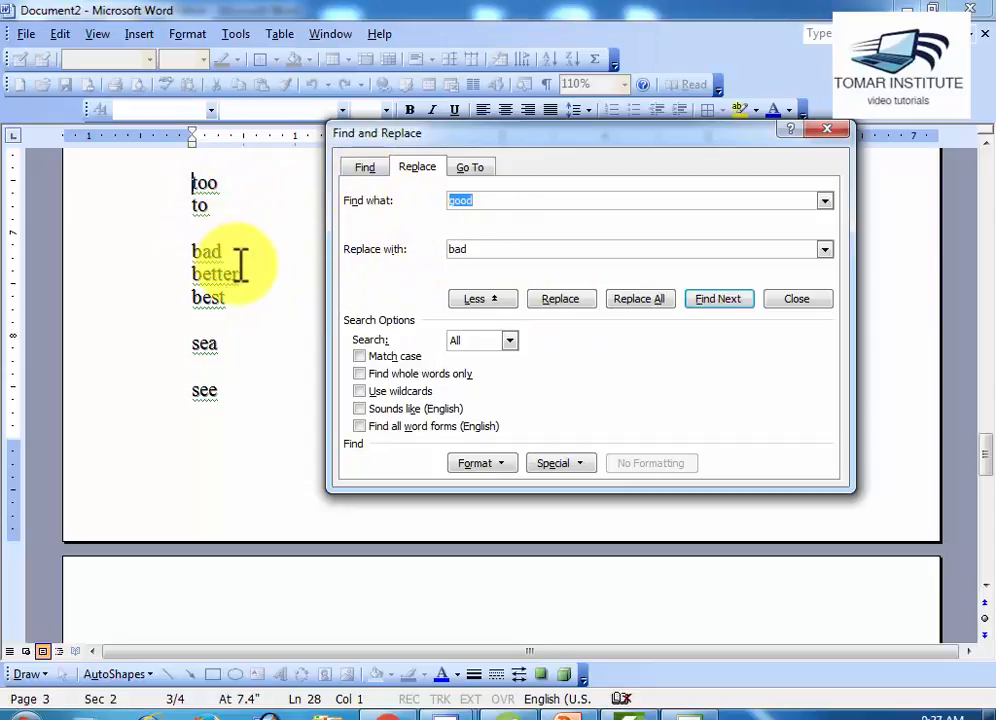
pyautogui.click(640, 298)
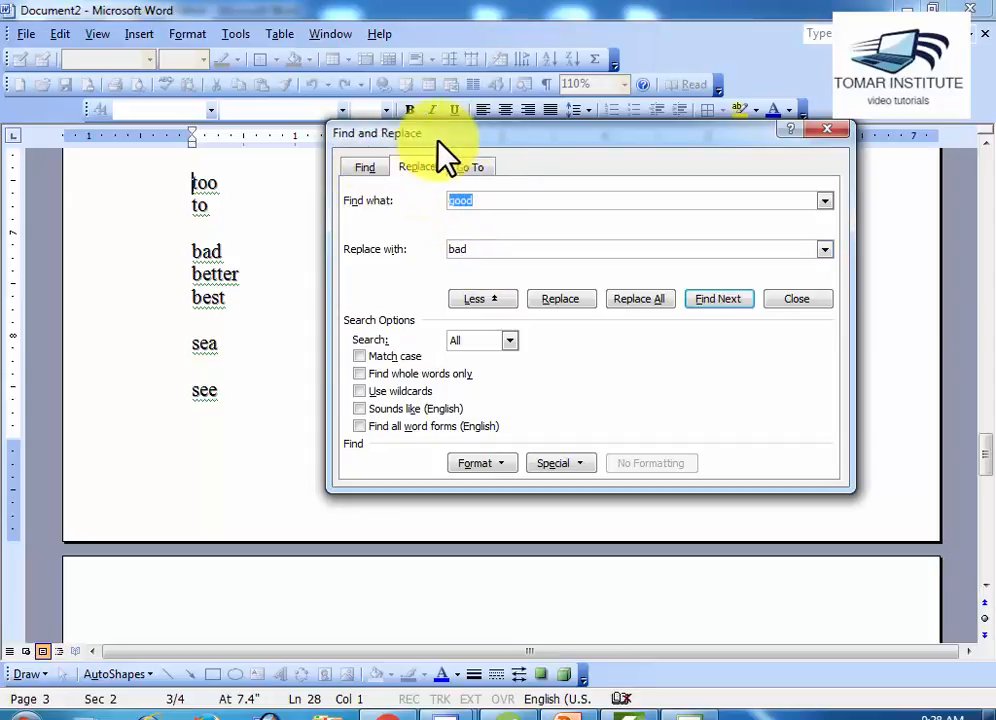
# - Compare the settings for finding text with those for replacing it, and close the Find and Replace dialog
pyautogui.click(368, 167)
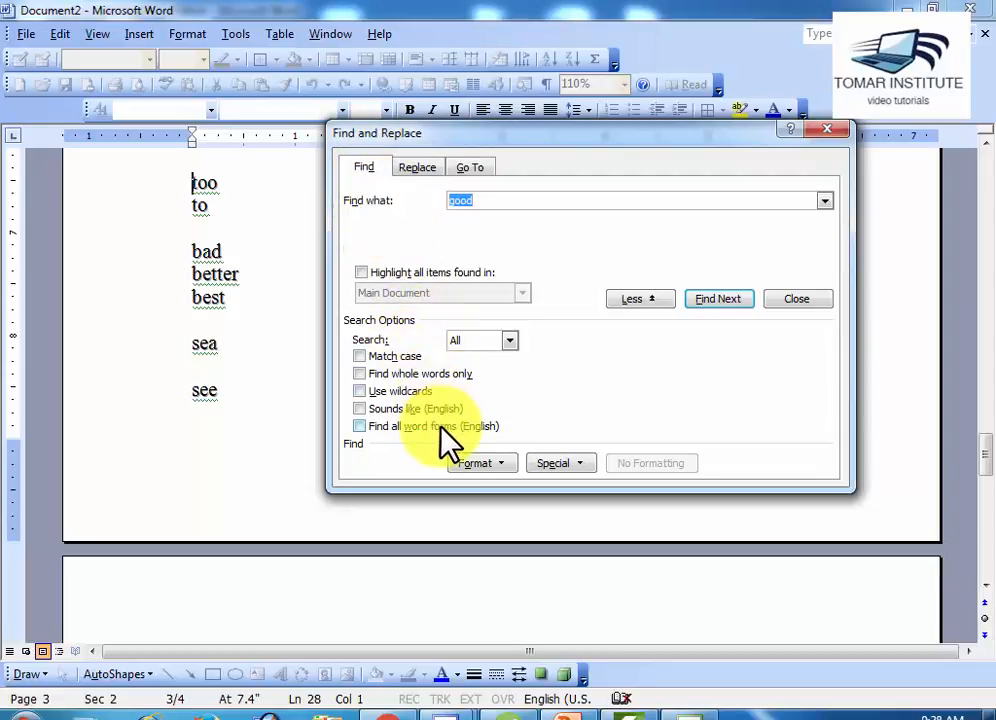
pyautogui.click(424, 170)
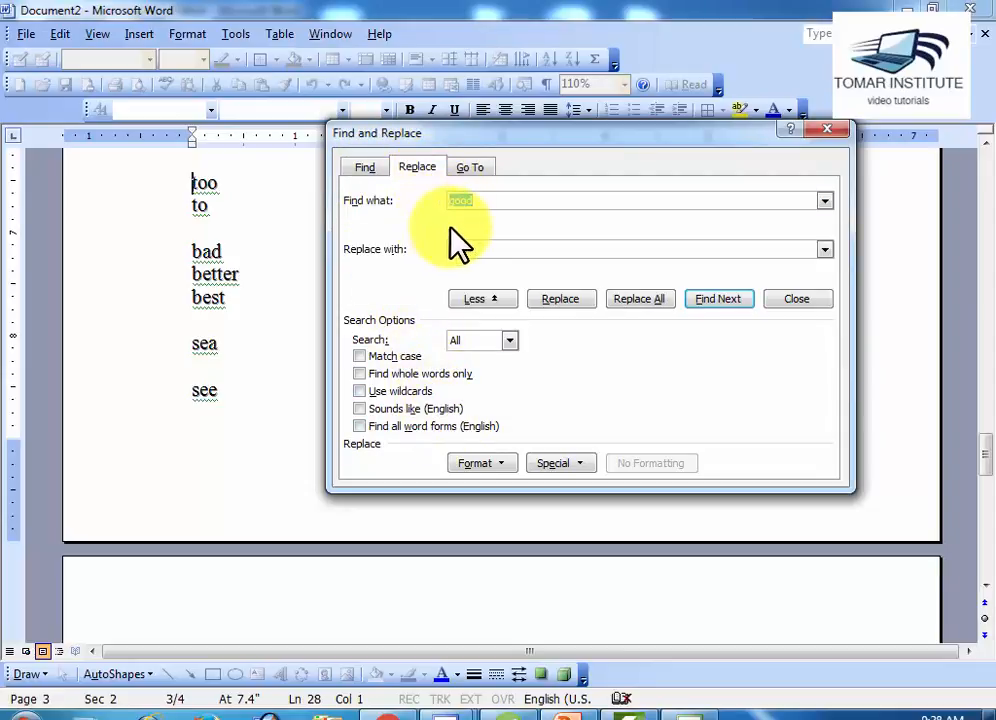
pyautogui.click(508, 200)
pyautogui.moveTo(508, 200); pyautogui.dragTo(440, 198)
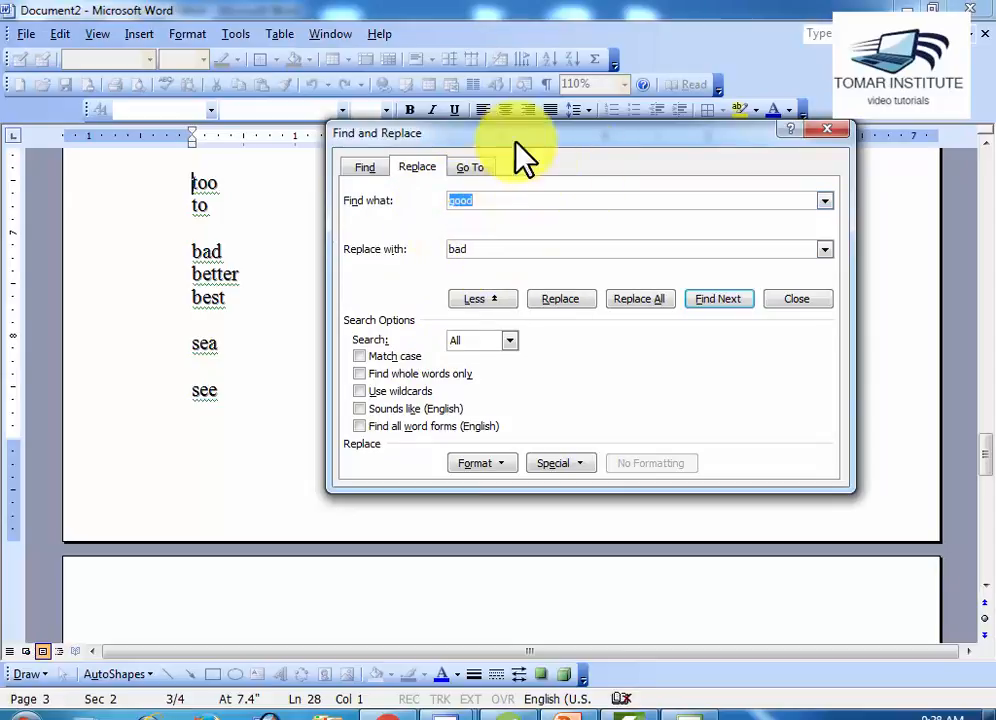
pyautogui.click(827, 129)
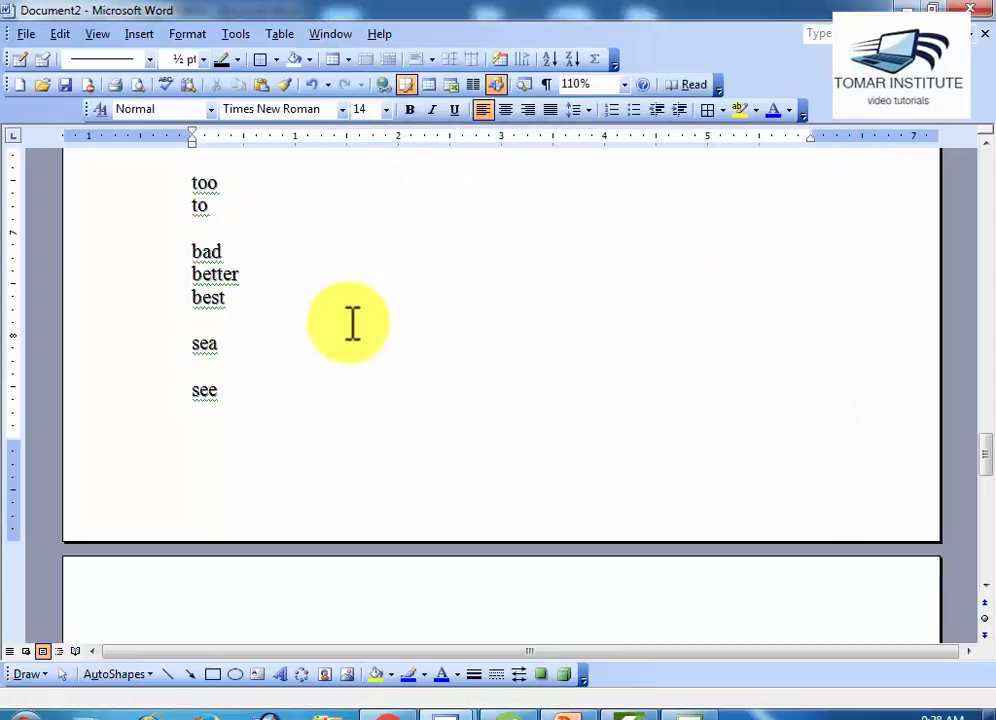
# - Open the Find settings and close them, and do the same with the Replace settings
pyautogui.hotkey('ctrl', 'f')
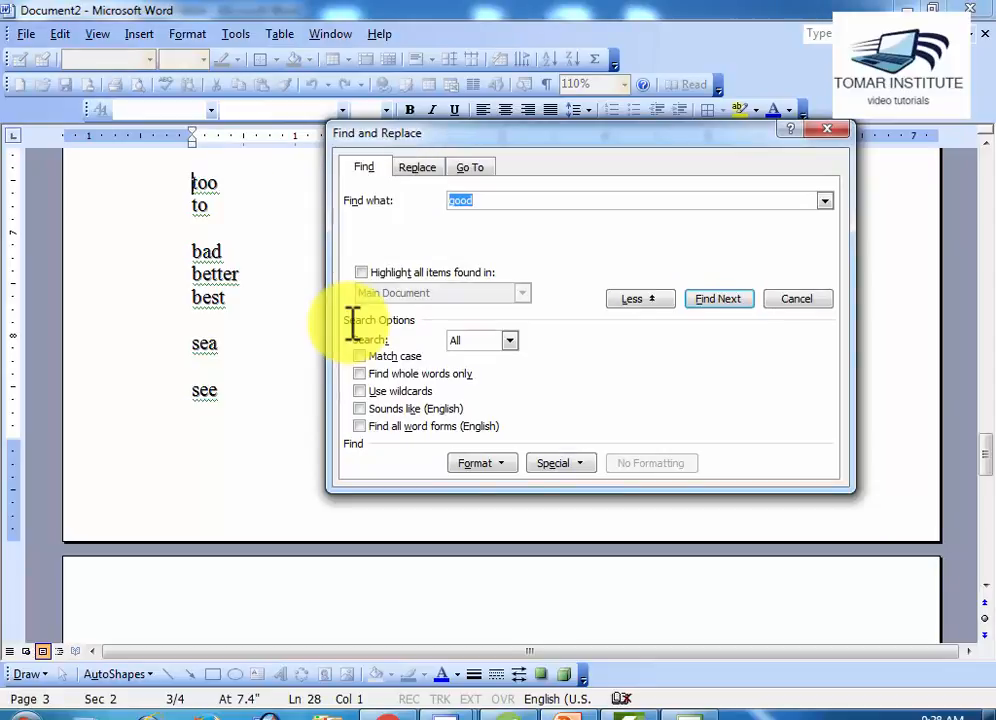
pyautogui.click(827, 130)
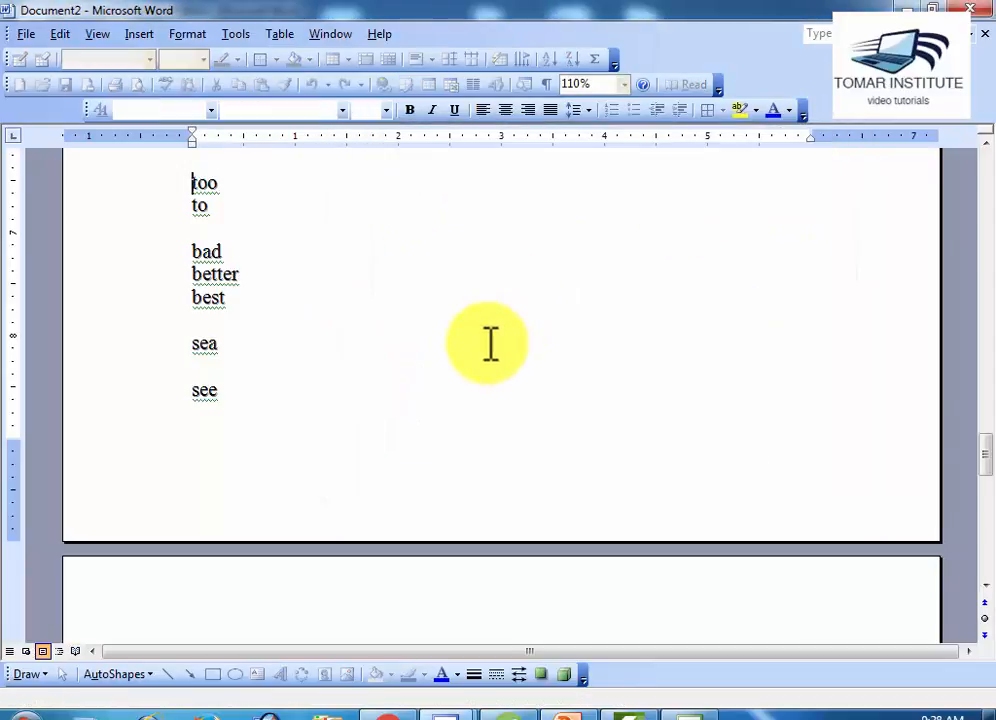
pyautogui.hotkey('ctrl', 'h')
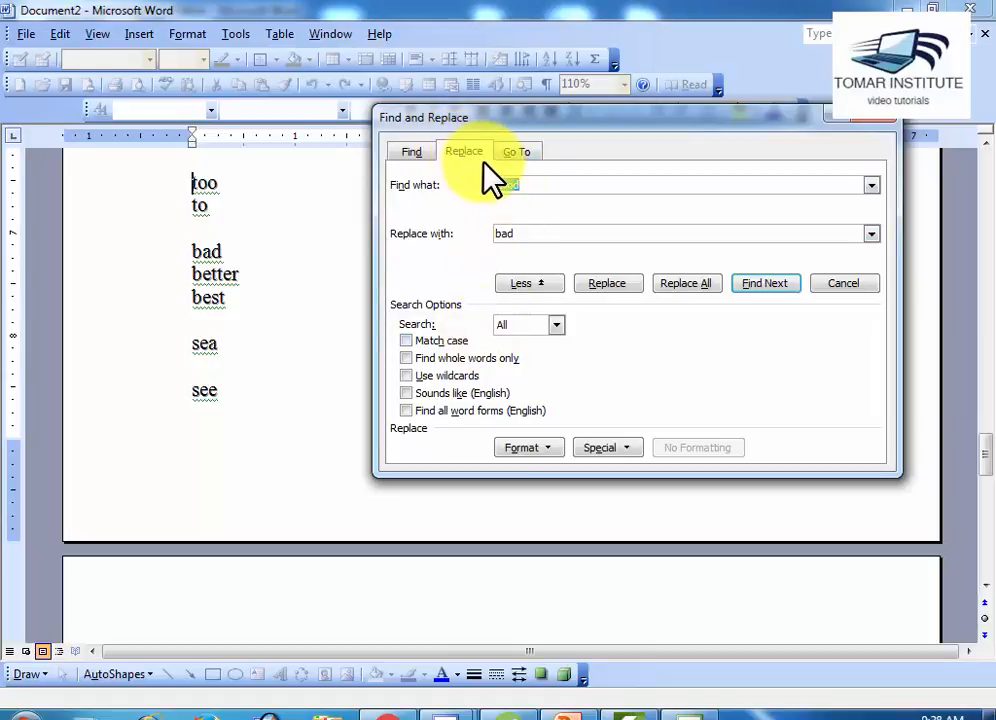
pyautogui.click(880, 118)
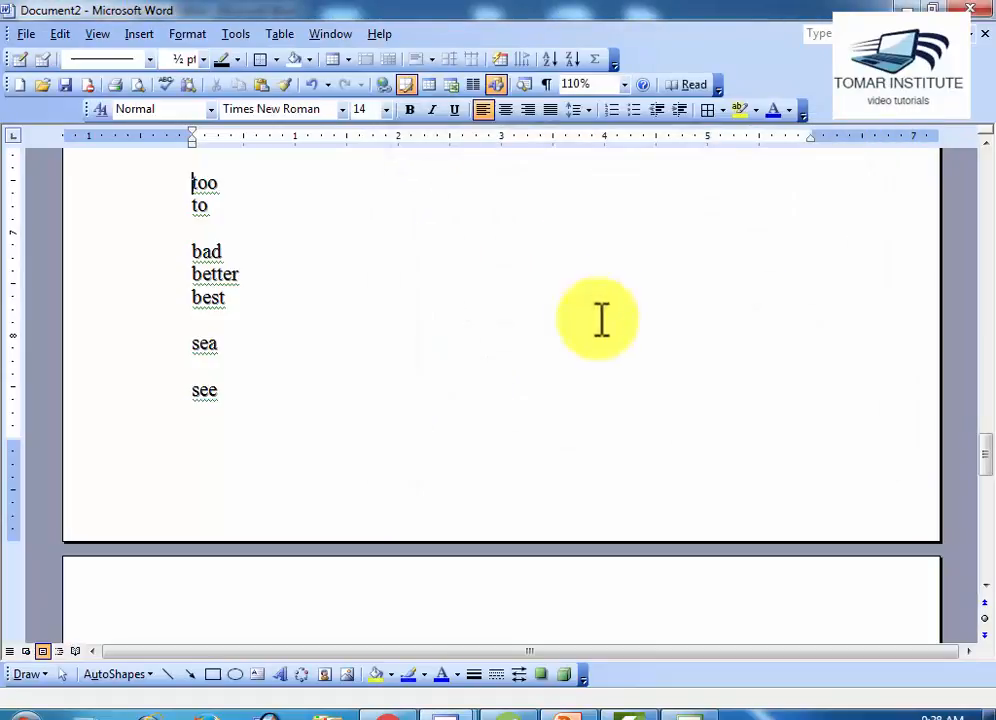